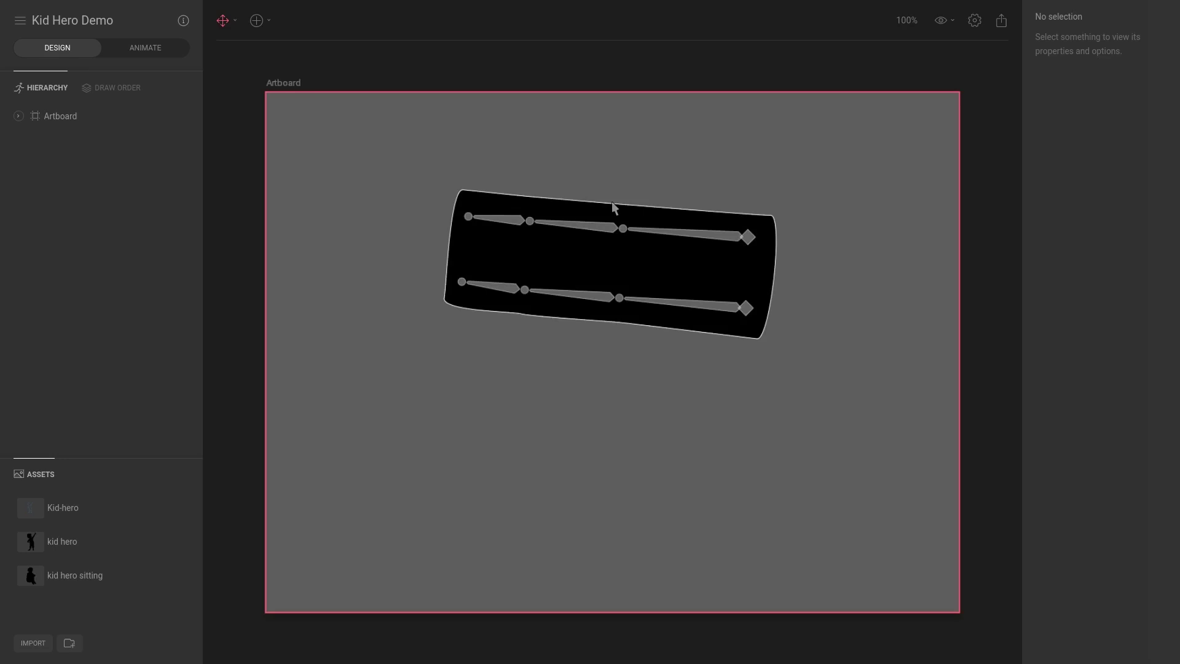
Move root_bone_top to about X 783, Y 237 and shift root_bone_bottom slightly left to skew the cape
{"action": "left_click", "coordinate": [748, 237]}
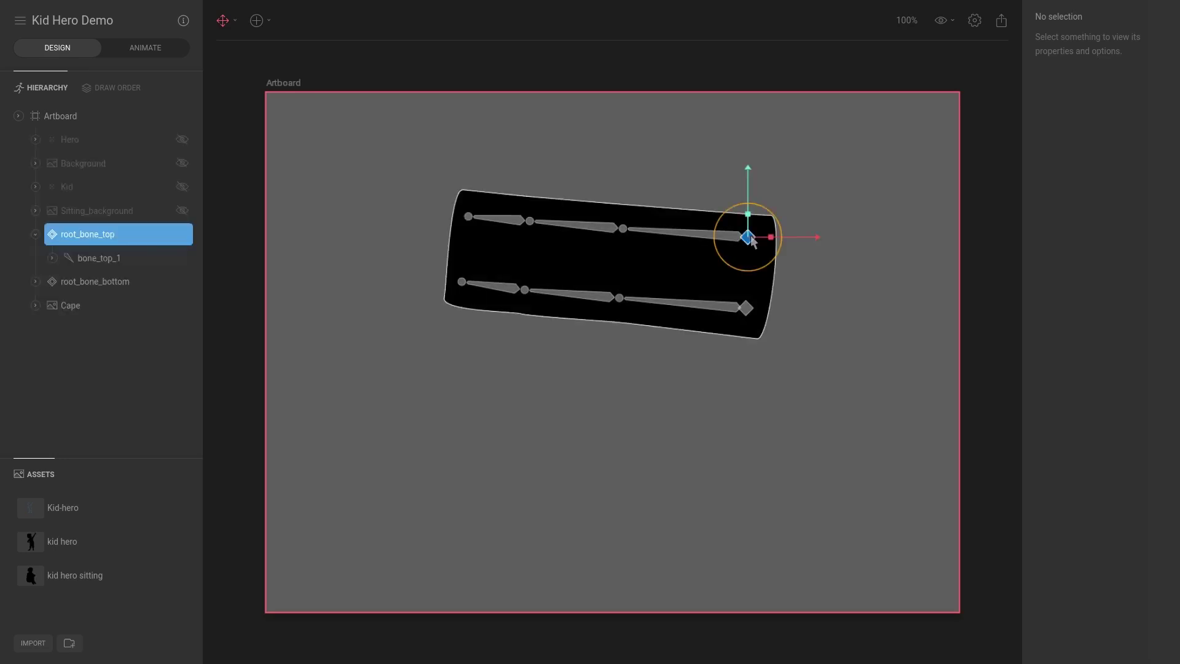
{"action": "scroll", "coordinate": [748, 239], "scroll_direction": "up", "scroll_amount": 1}
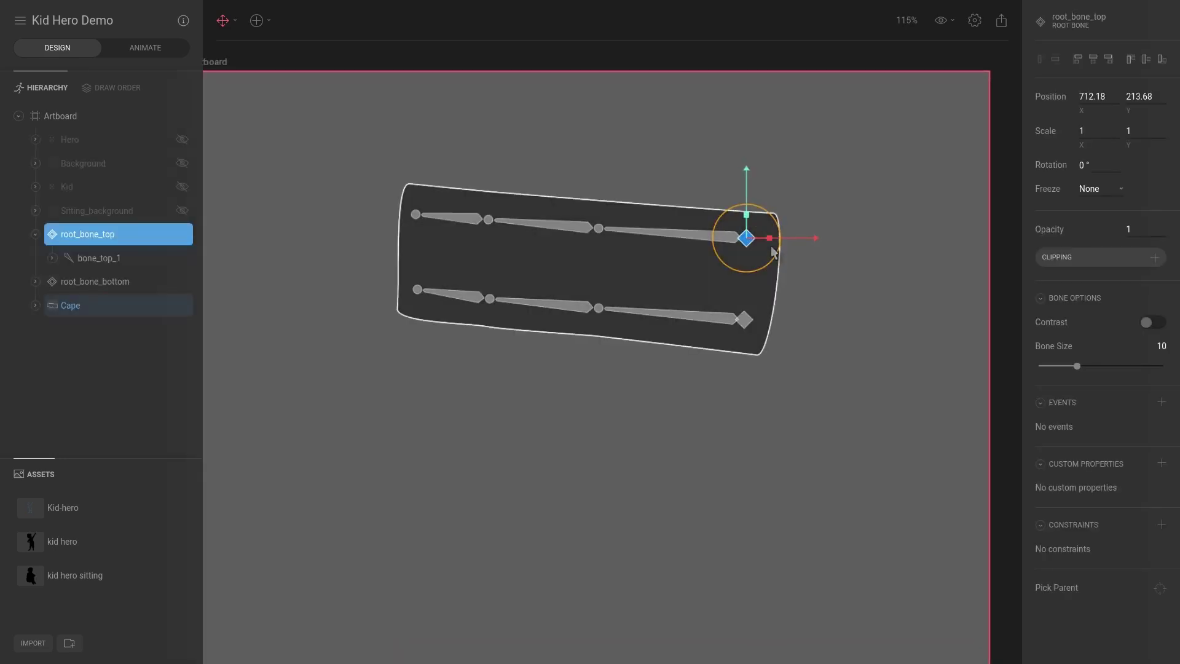
{"action": "left_click_drag", "start_coordinate": [790, 208], "coordinate": [847, 224]}
{"action": "left_click", "coordinate": [743, 320]}
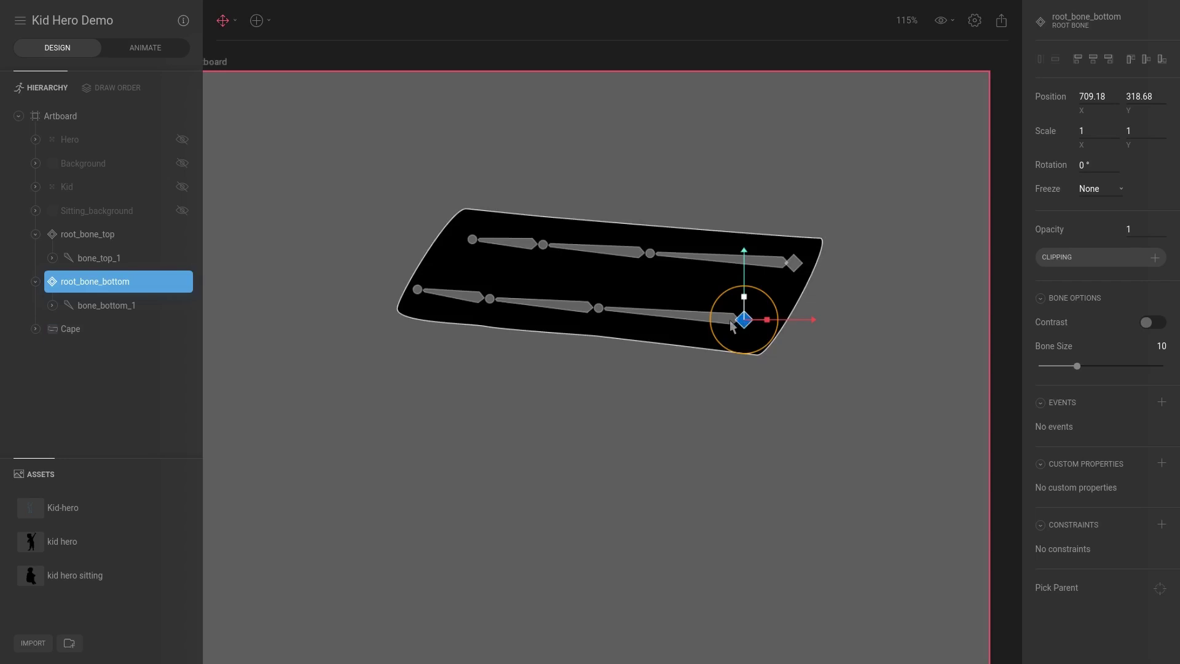
{"action": "key", "text": "ctrl+z"}
{"action": "key", "text": "ctrl+z"}
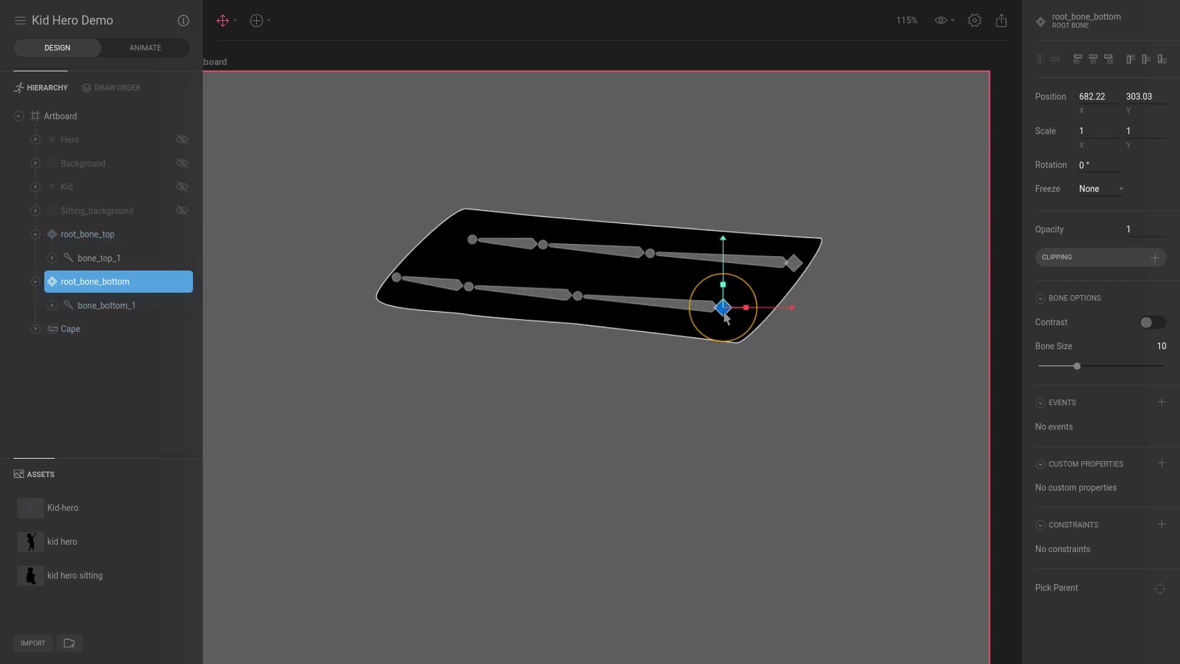
{"action": "left_click_drag", "start_coordinate": [725, 314], "coordinate": [725, 324]}
{"action": "left_click", "coordinate": [793, 263]}
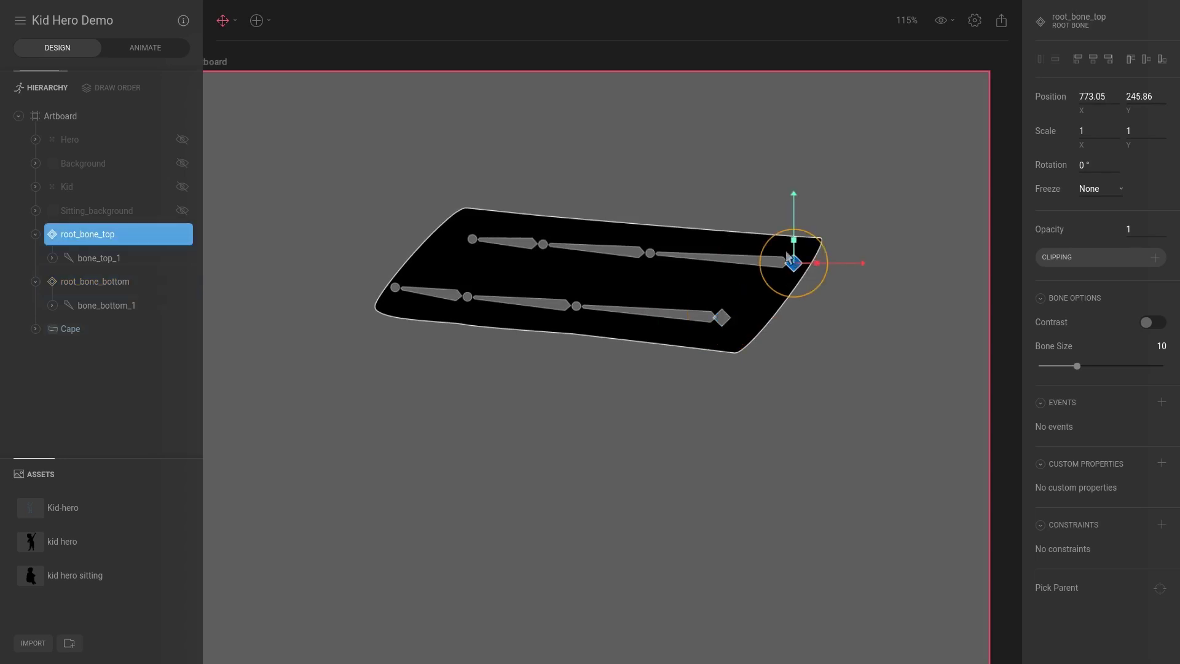
{"action": "left_click_drag", "start_coordinate": [793, 263], "coordinate": [800, 256]}
Create a root bone at about X 478, Y 253 between the two chains, with two bones extending left to about X 324, Y 228
{"action": "key", "text": "b"}
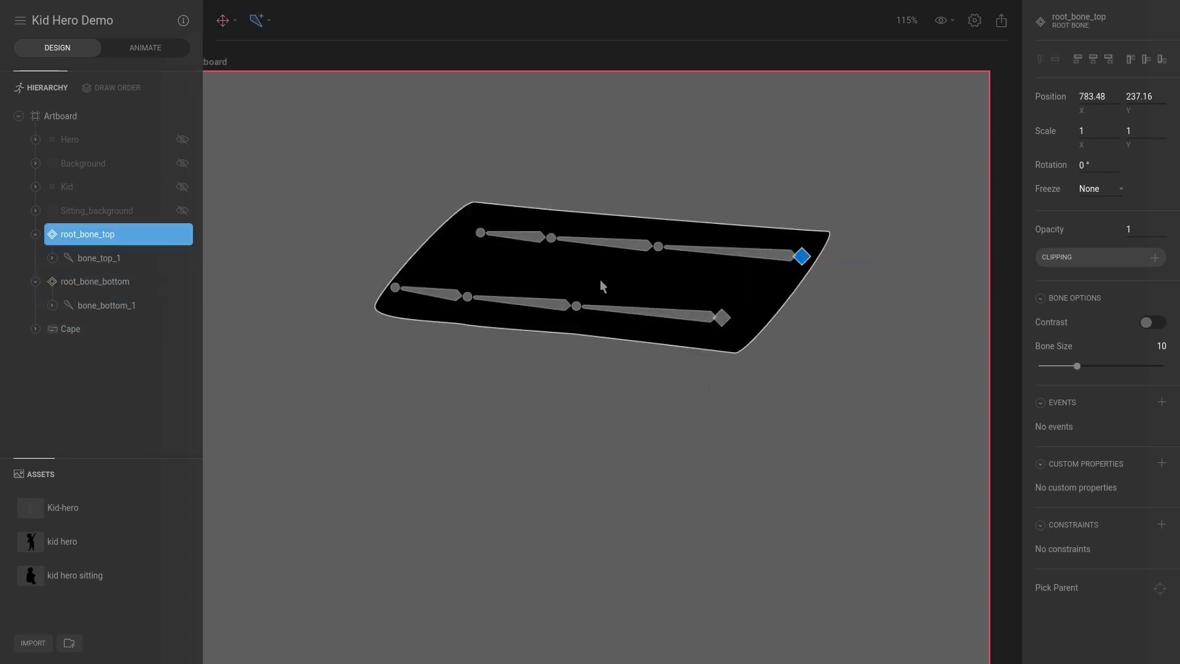
{"action": "left_click", "coordinate": [564, 269]}
{"action": "key", "text": "Escape"}
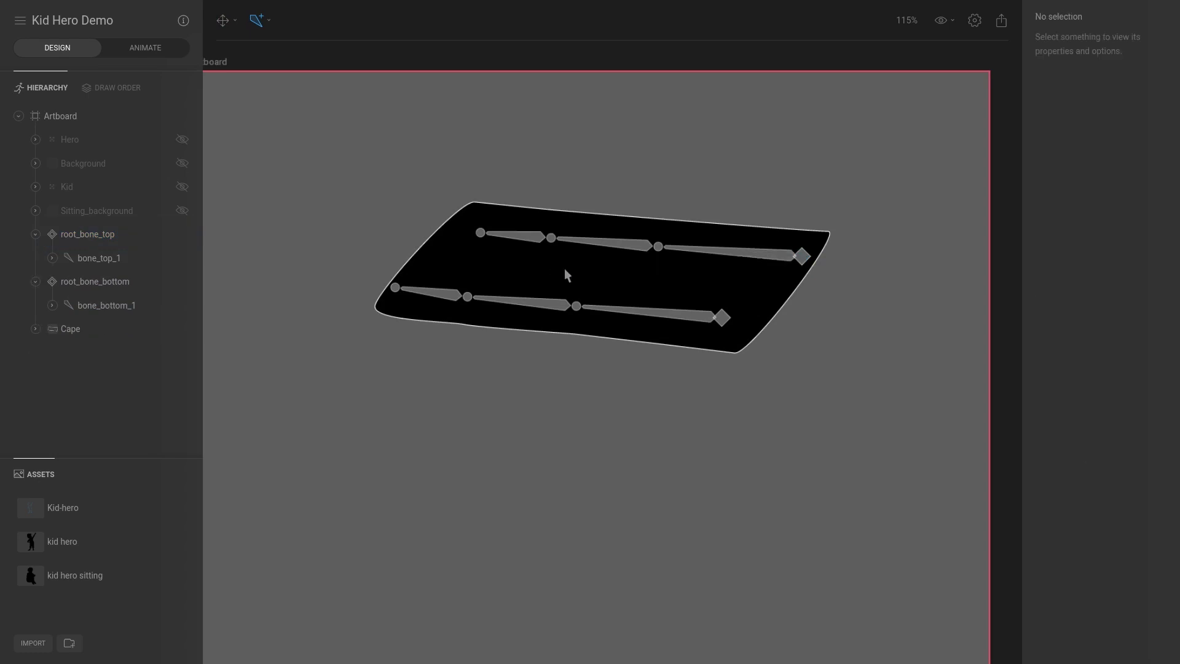
{"action": "left_click", "coordinate": [564, 268]}
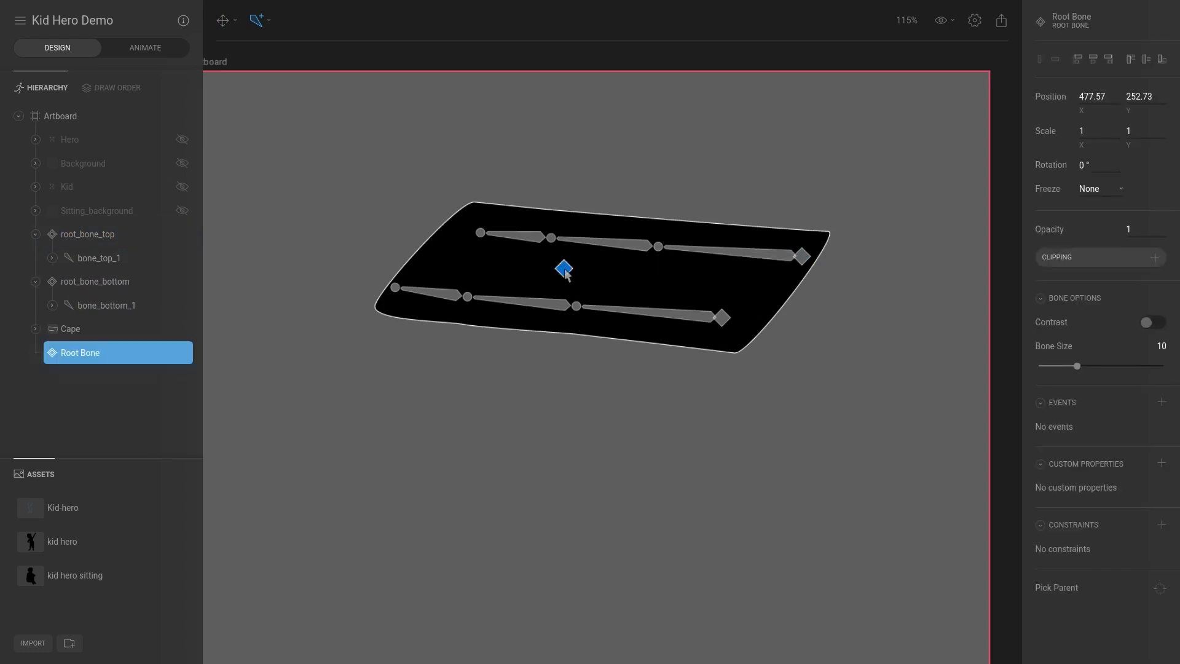
{"action": "left_click", "coordinate": [501, 260]}
{"action": "left_click", "coordinate": [444, 249]}
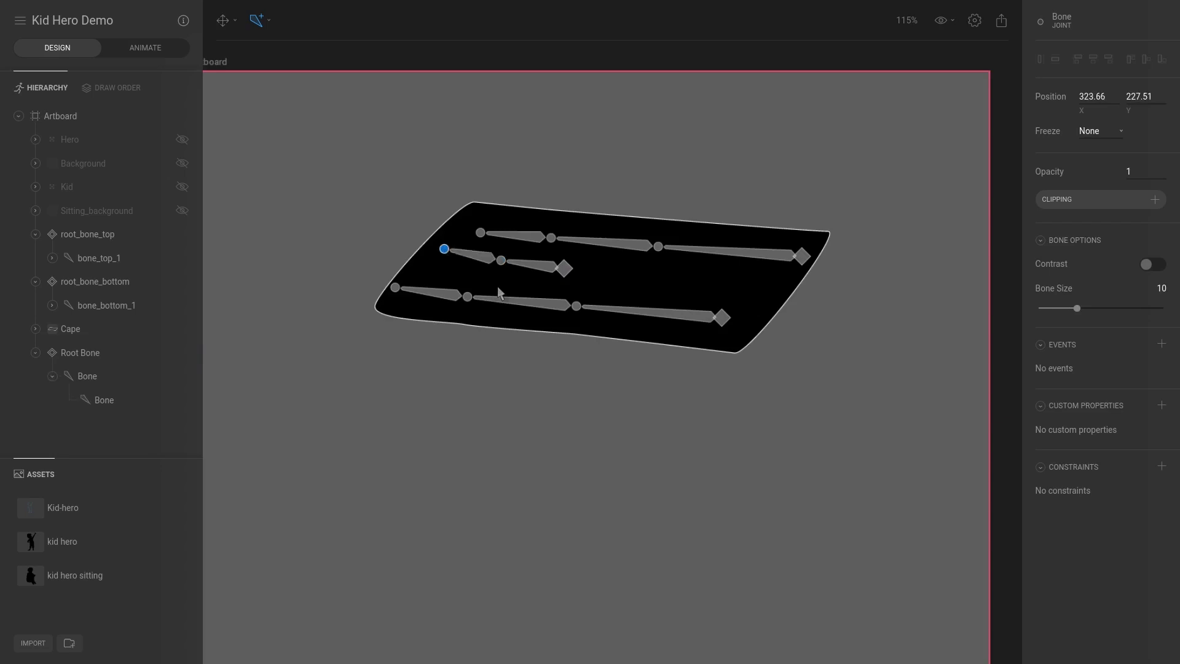
{"action": "key", "text": "v"}
{"action": "left_click", "coordinate": [540, 270]}
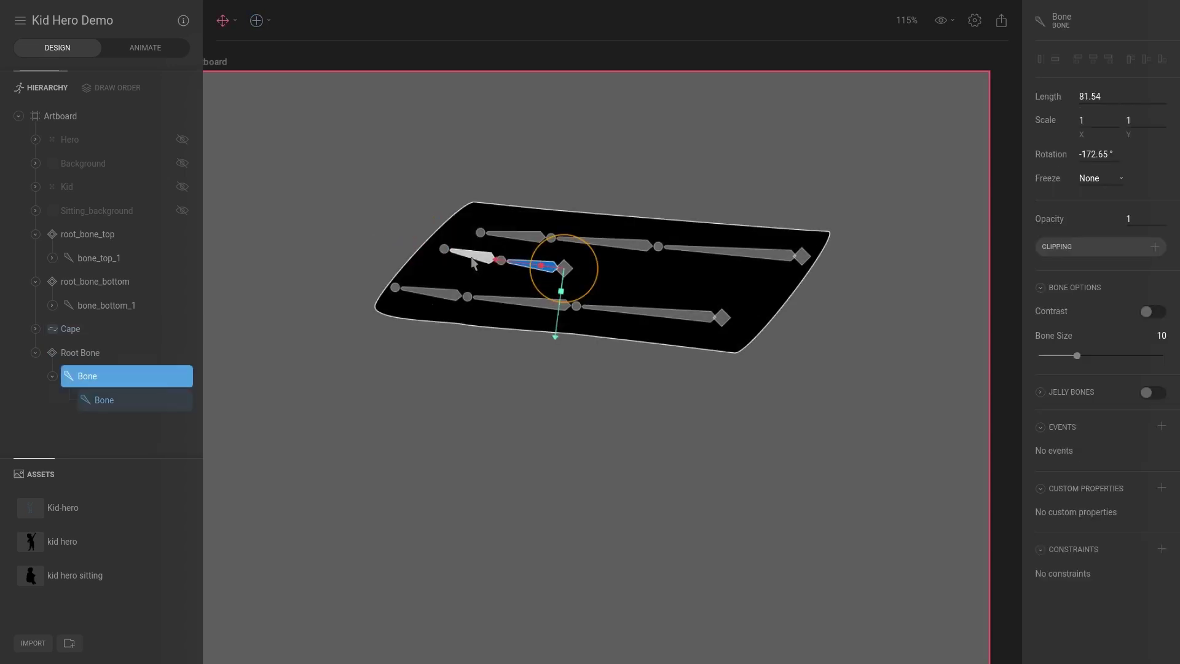
{"action": "left_click_drag", "start_coordinate": [473, 256], "coordinate": [614, 305]}
{"action": "left_click", "coordinate": [603, 312]}
{"action": "key", "text": "ctrl+z"}
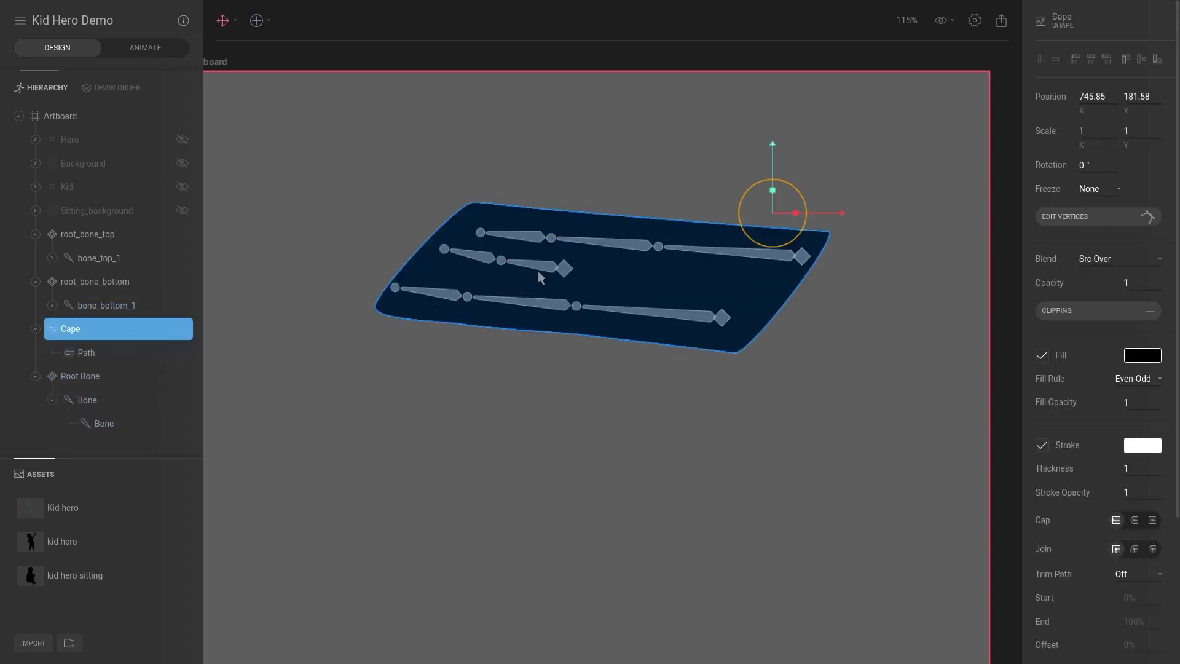
Set the bone size of the middle root bone and its two child bones to 6
{"action": "left_click", "coordinate": [539, 272]}
{"action": "left_click", "coordinate": [540, 273]}
{"action": "left_click", "coordinate": [539, 273], "text": "shift"}
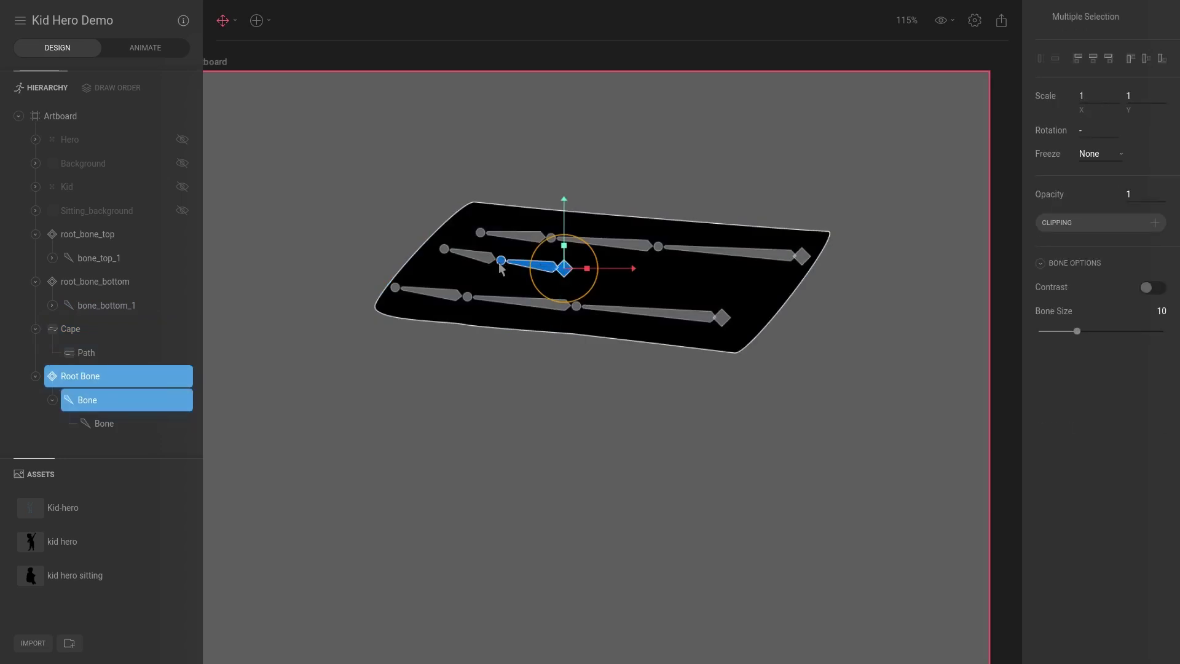
{"action": "left_click", "coordinate": [495, 259], "text": "shift"}
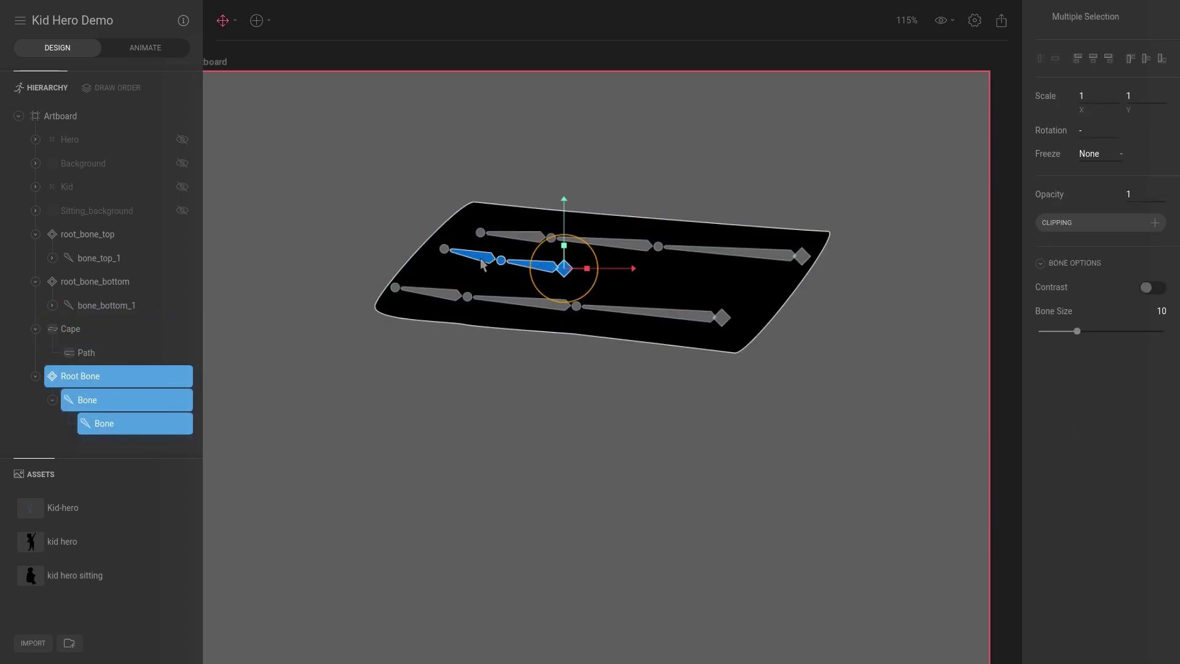
{"action": "left_click", "coordinate": [443, 252], "text": "shift"}
{"action": "left_click", "coordinate": [444, 251], "text": "shift"}
{"action": "left_click_drag", "start_coordinate": [1078, 332], "coordinate": [1064, 331]}
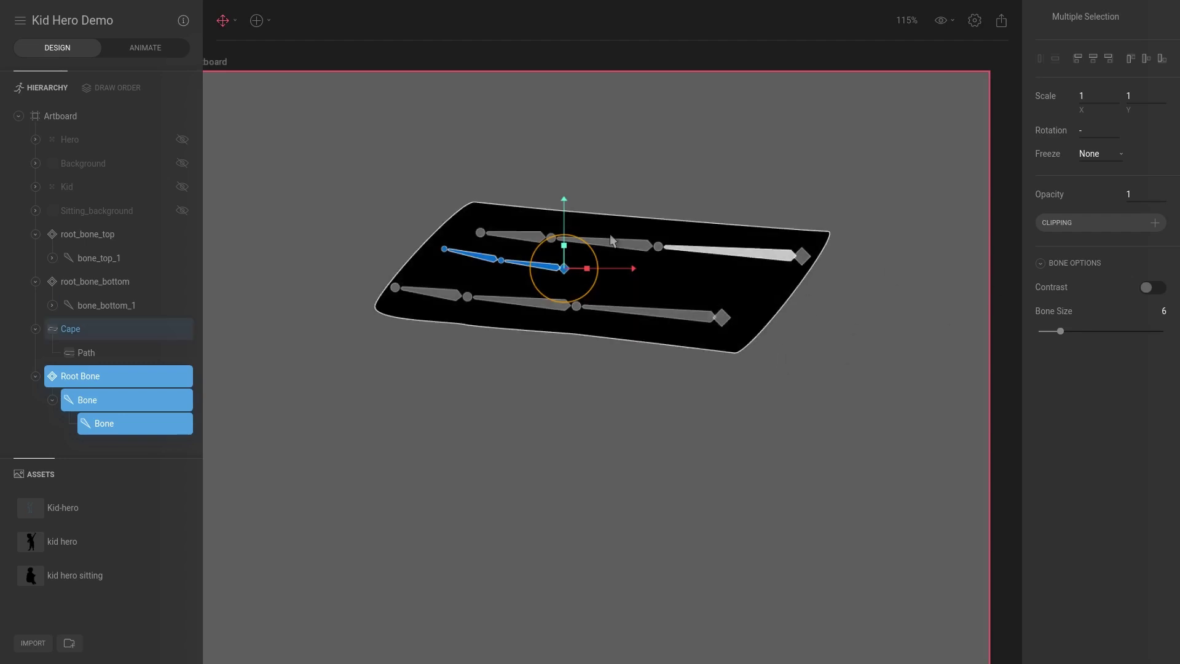
{"action": "scroll", "coordinate": [419, 207], "scroll_direction": "up", "scroll_amount": 3}
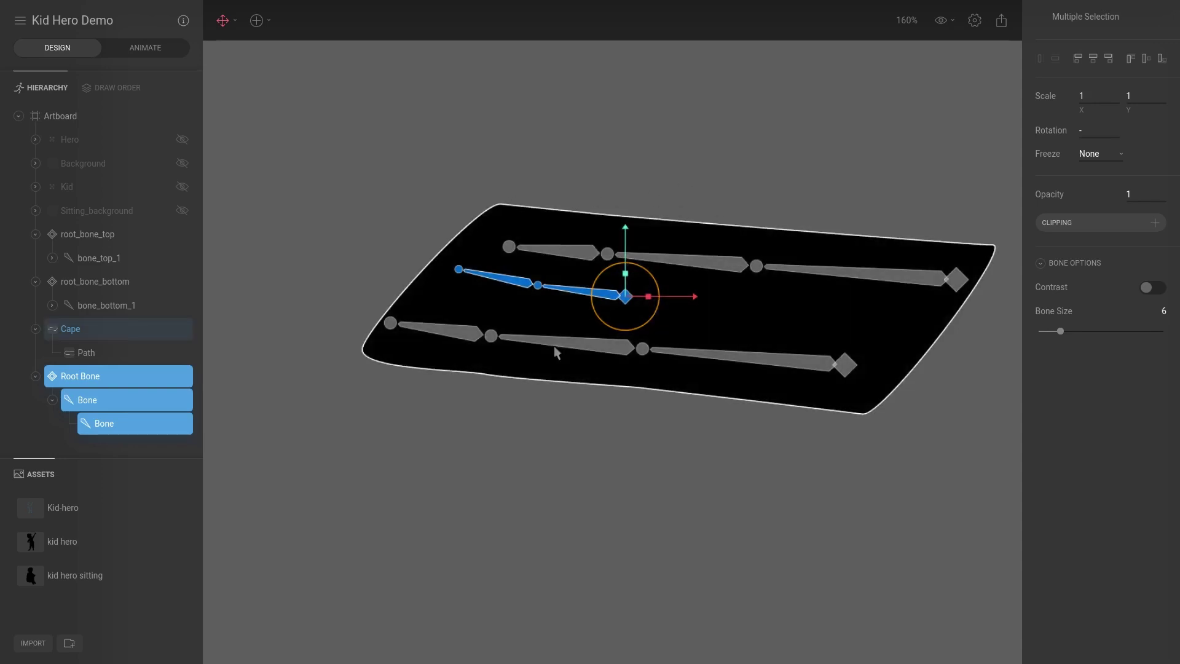
{"action": "key", "text": "Escape"}
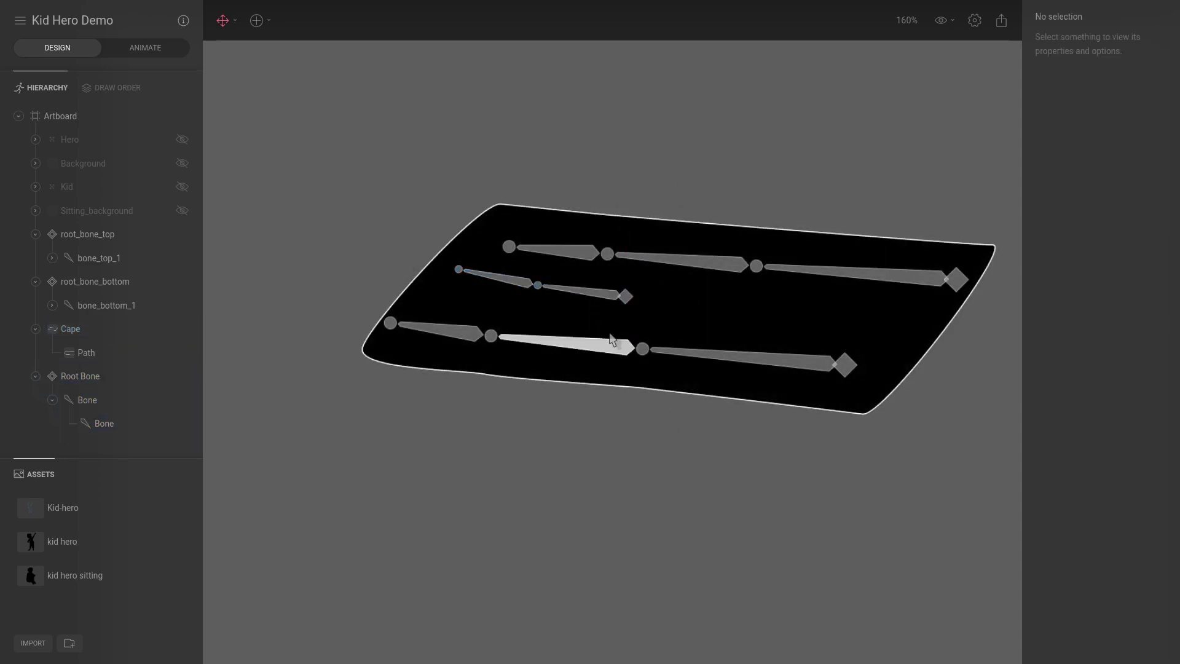
Add a Rotation constraint to the middle chain's first bone with bone_top_2 as the rotation source
{"action": "left_click", "coordinate": [585, 290]}
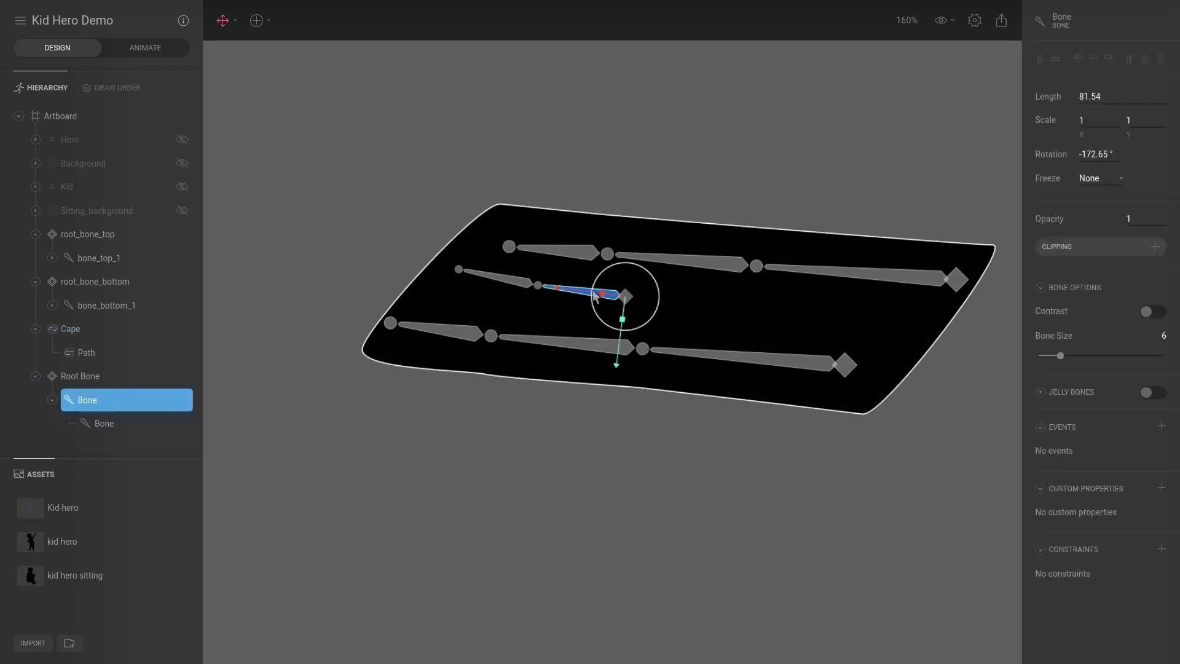
{"action": "left_click", "coordinate": [1161, 549]}
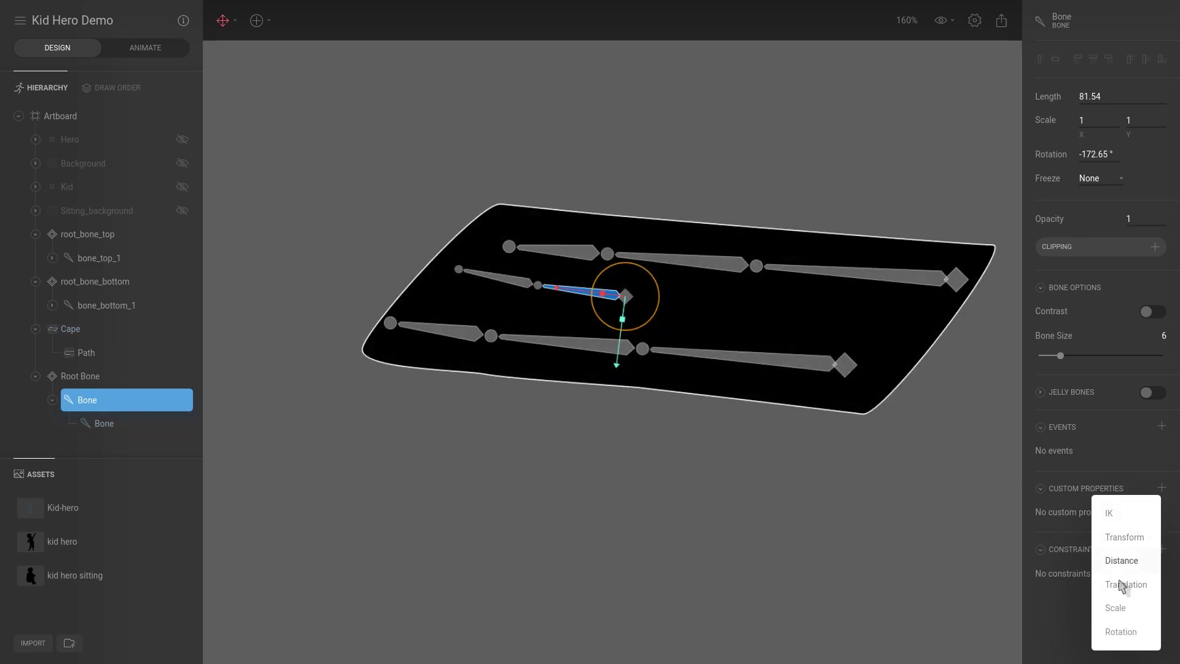
{"action": "left_click", "coordinate": [1129, 629]}
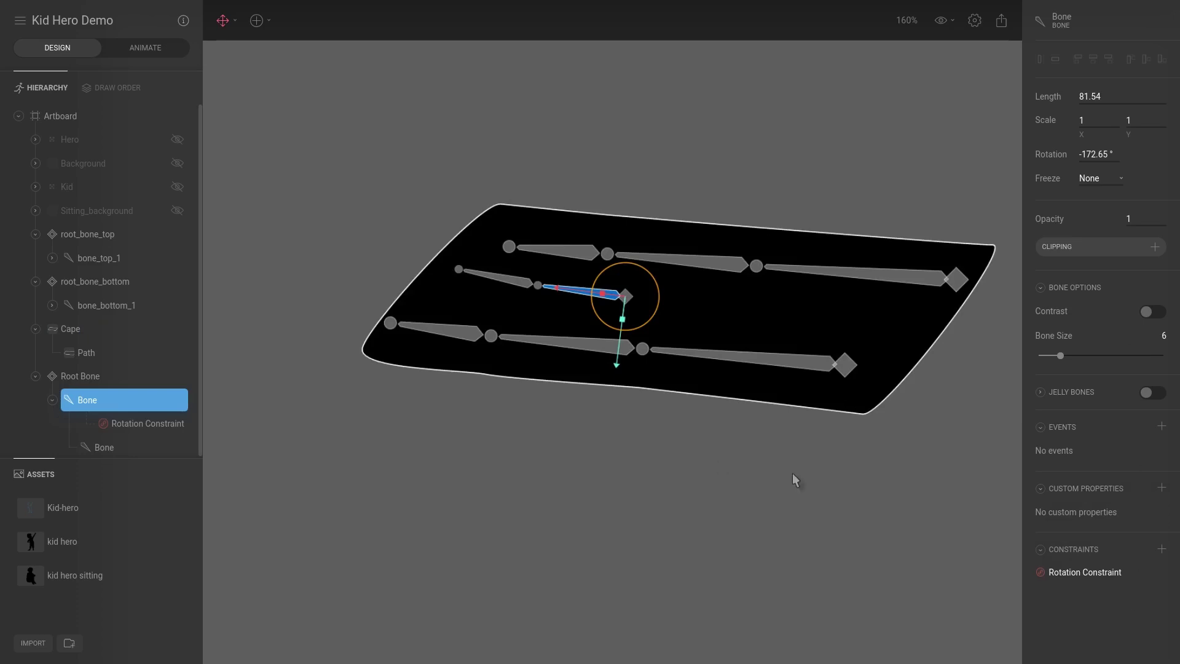
{"action": "left_click", "coordinate": [1090, 572]}
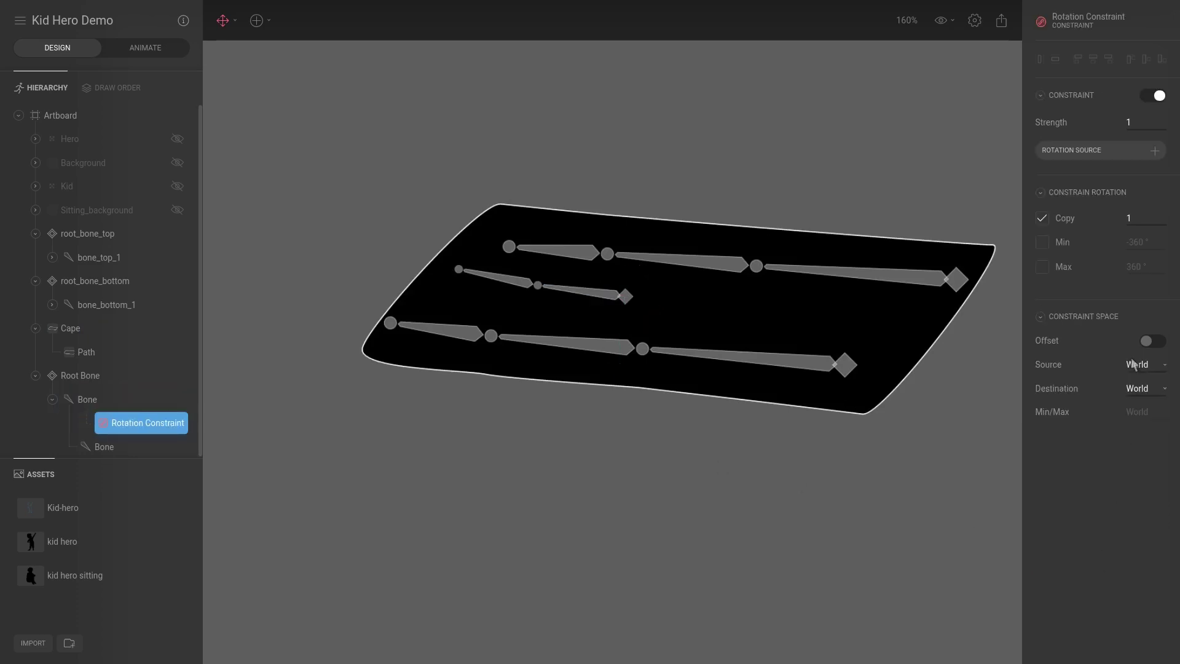
{"action": "left_click", "coordinate": [1079, 150]}
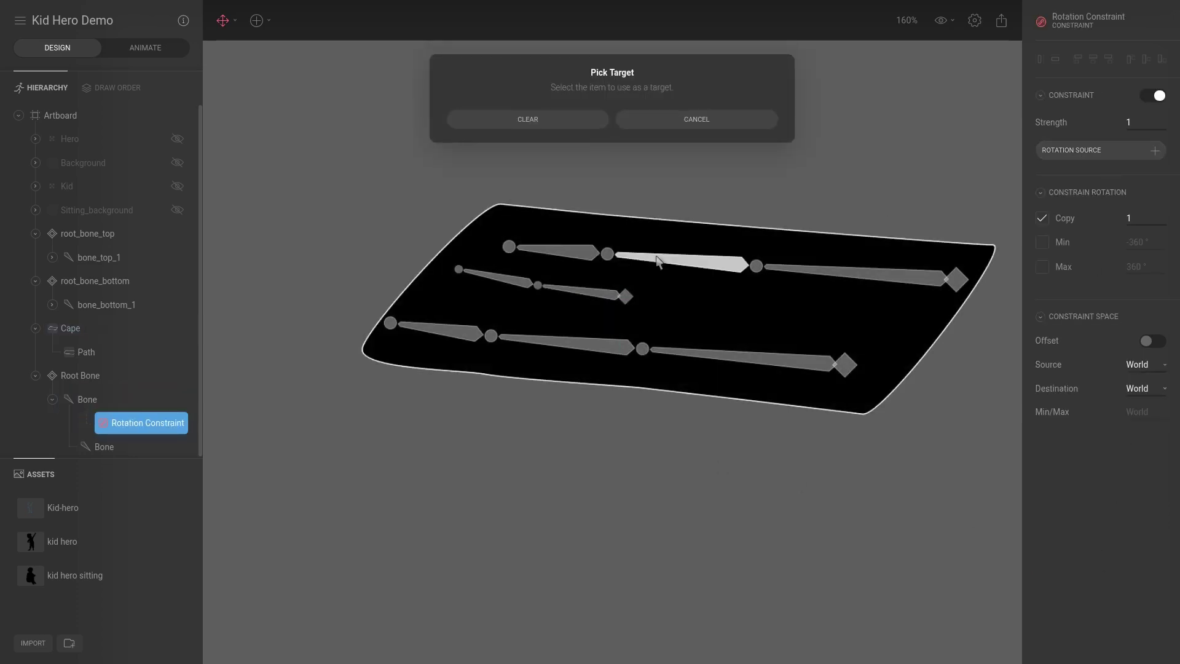
{"action": "left_click", "coordinate": [674, 261]}
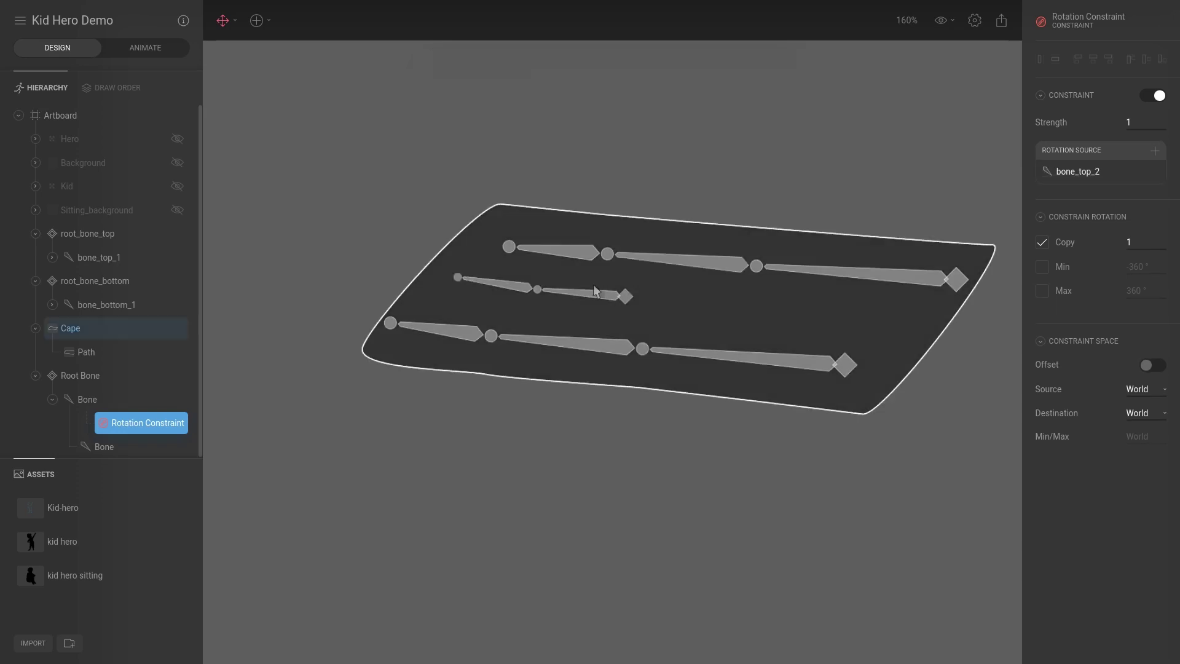
Add a Rotation constraint to the middle chain's second bone with bone_top_3 as the rotation source
{"action": "left_click", "coordinate": [104, 446]}
{"action": "left_click", "coordinate": [1161, 549]}
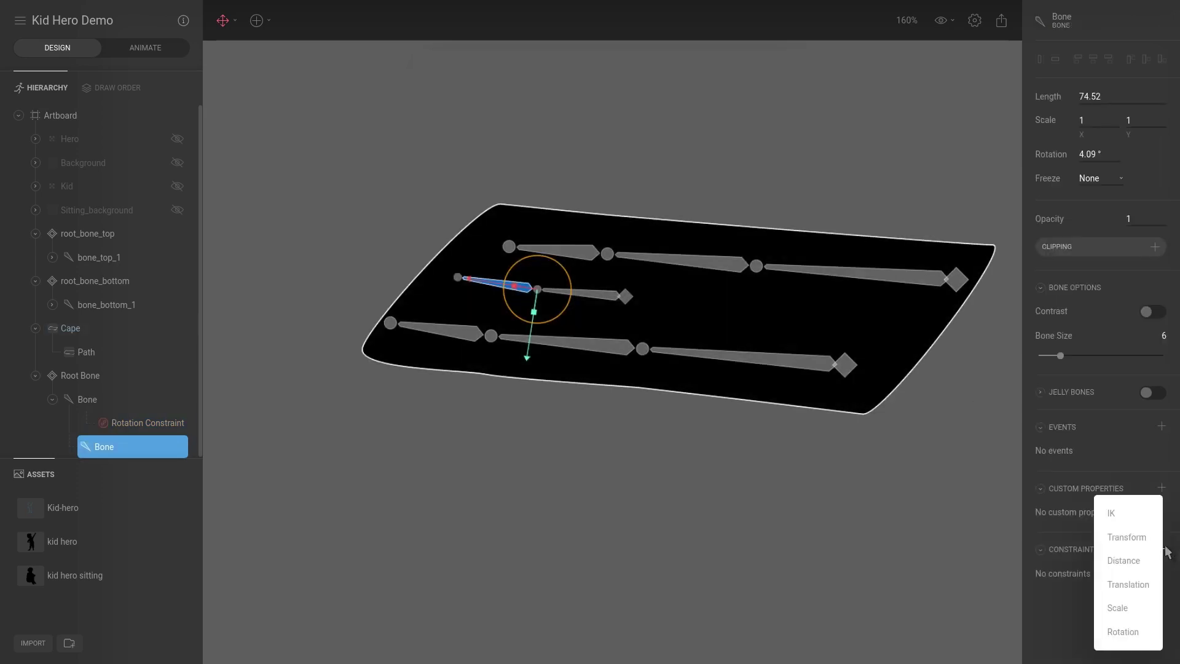
{"action": "left_click", "coordinate": [1131, 631]}
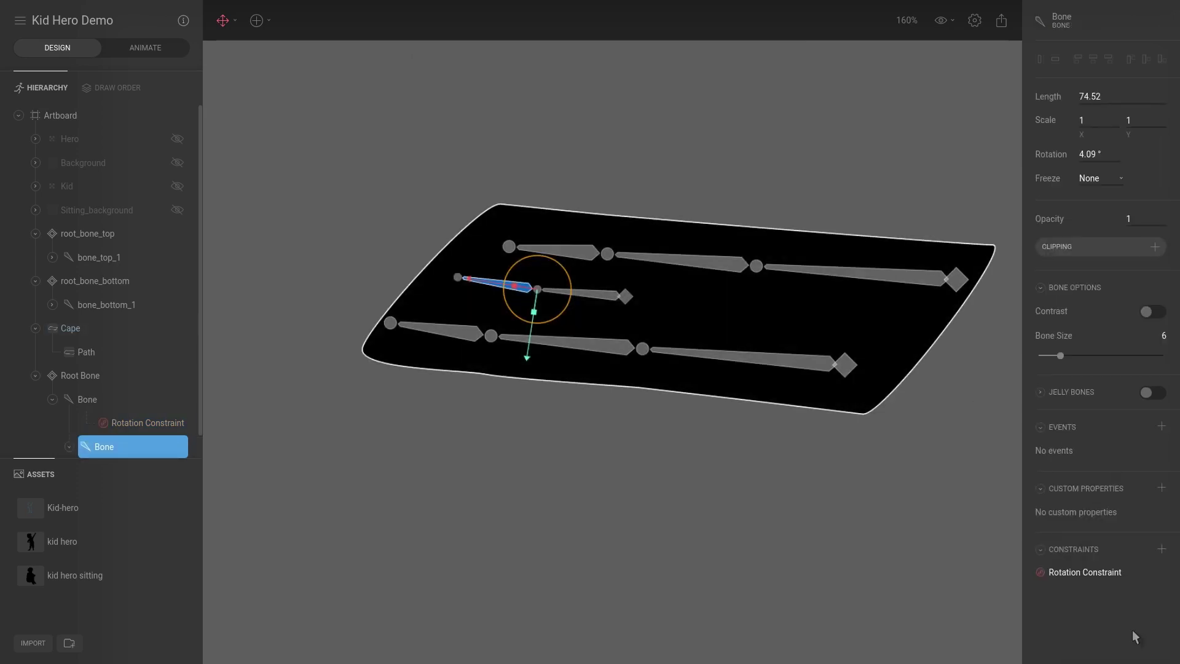
{"action": "left_click", "coordinate": [1085, 568]}
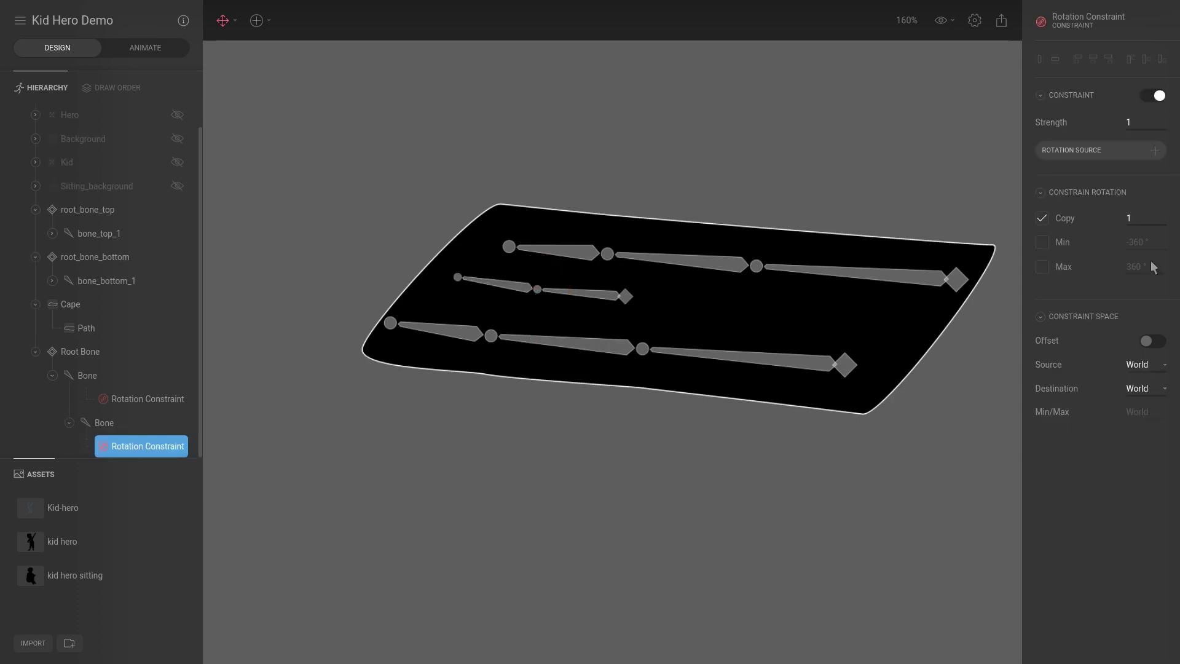
{"action": "left_click", "coordinate": [1099, 154]}
{"action": "left_click", "coordinate": [559, 257]}
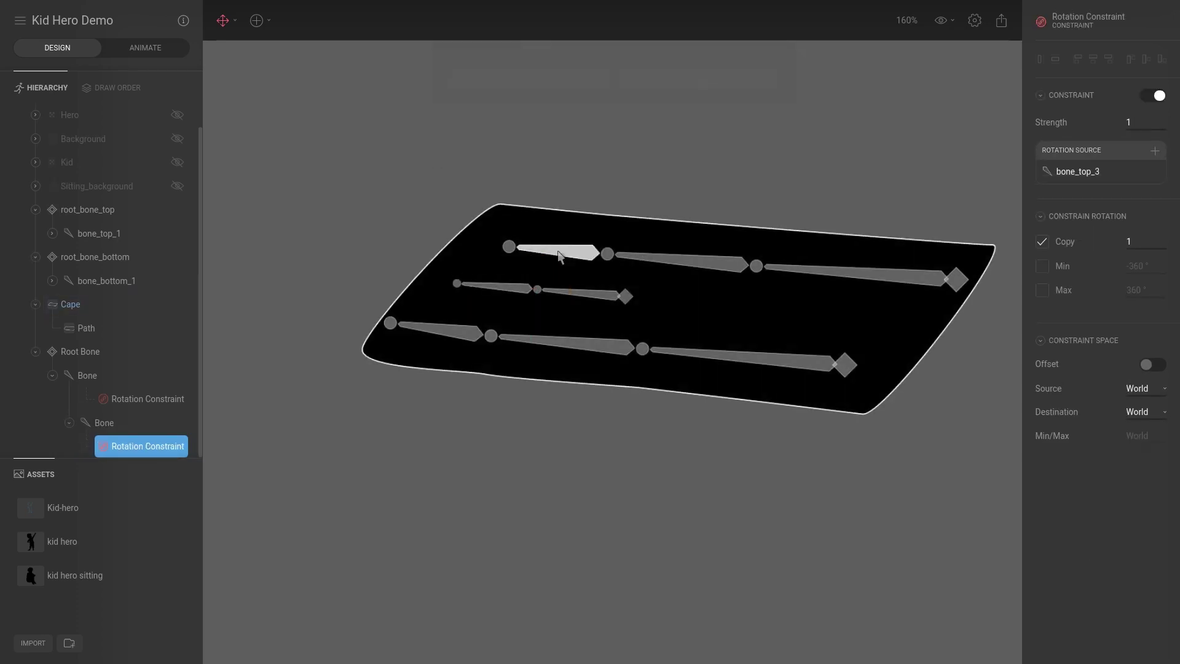
Scrub through the Wind animation to examine how the constrained middle bones follow the cape's upper bones
{"action": "left_click", "coordinate": [135, 52]}
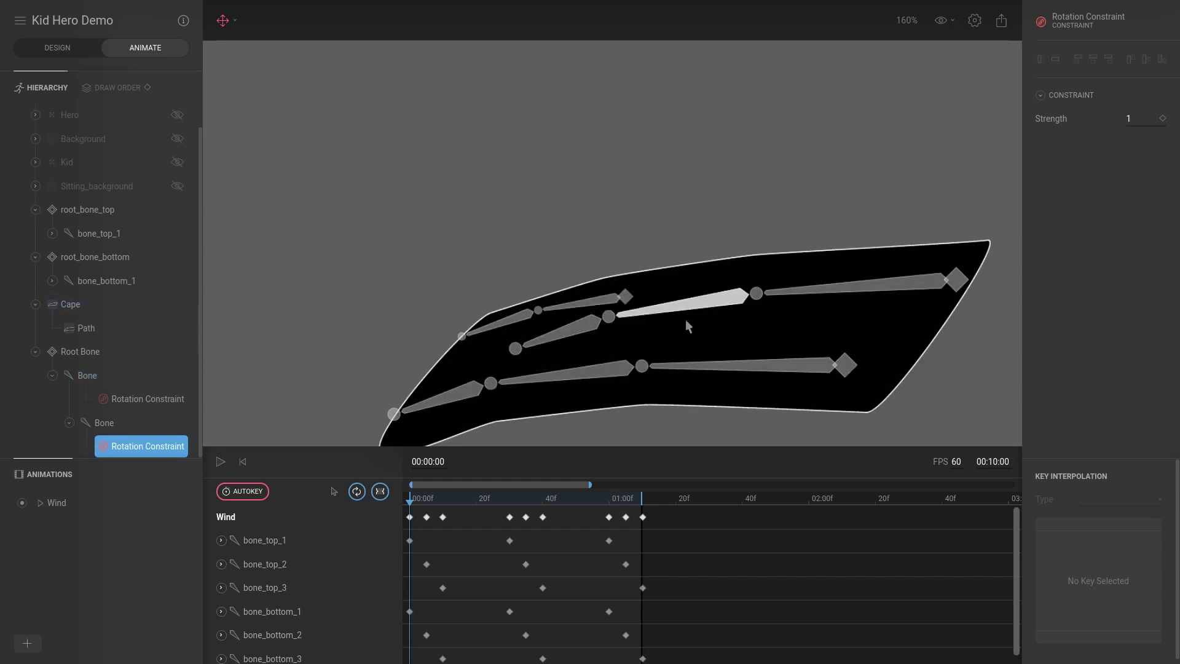
{"action": "left_click", "coordinate": [452, 495]}
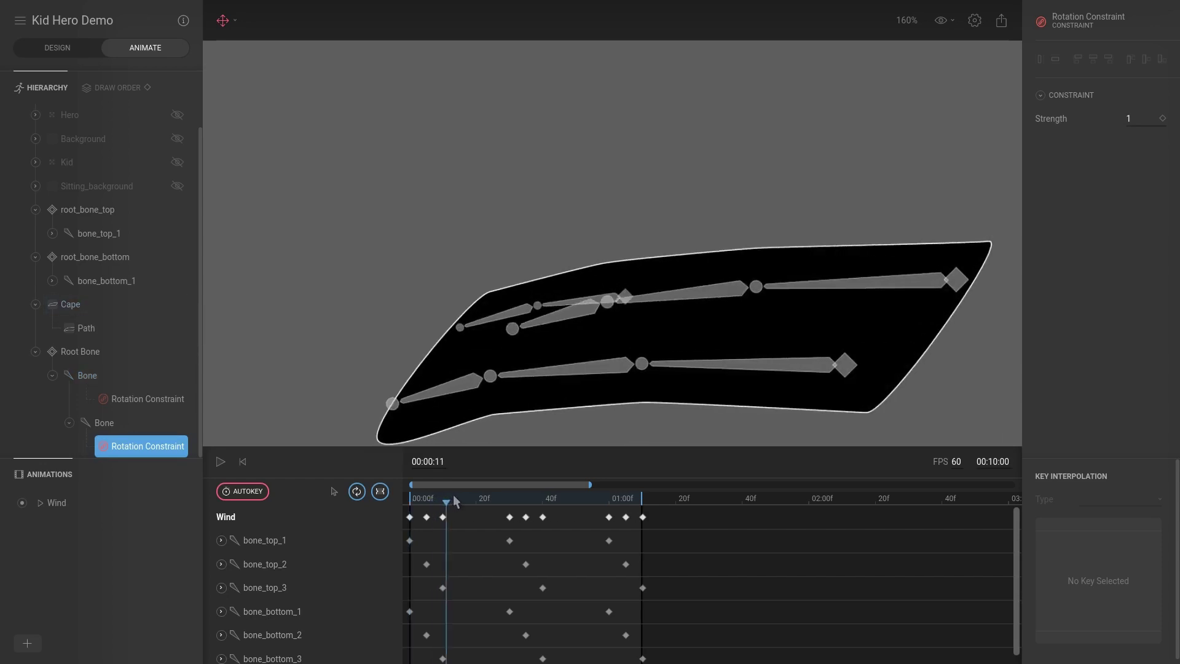
{"action": "left_click_drag", "start_coordinate": [452, 497], "coordinate": [637, 482]}
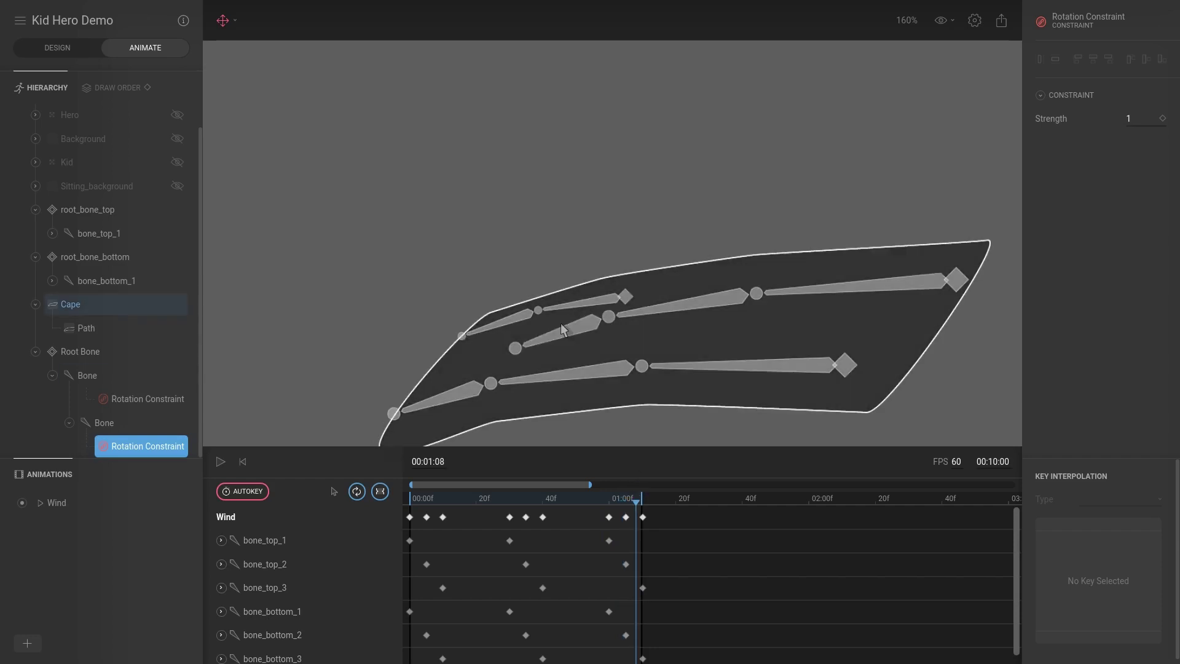
{"action": "left_click_drag", "start_coordinate": [605, 502], "coordinate": [503, 474]}
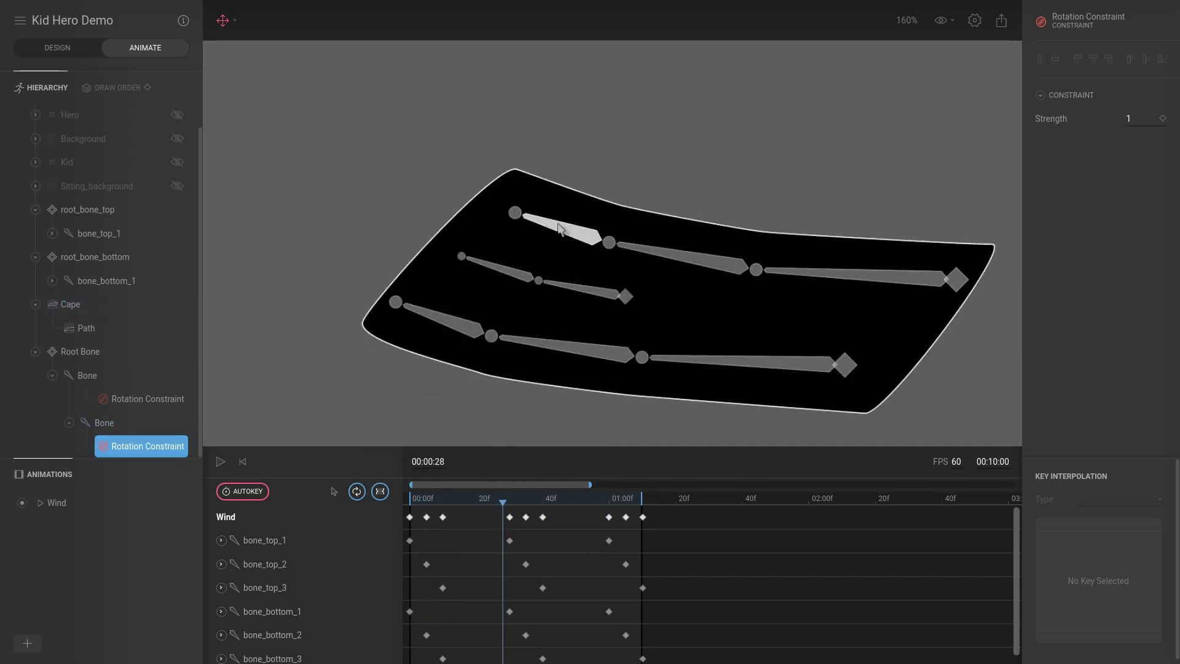
{"action": "left_click_drag", "start_coordinate": [505, 502], "coordinate": [566, 495]}
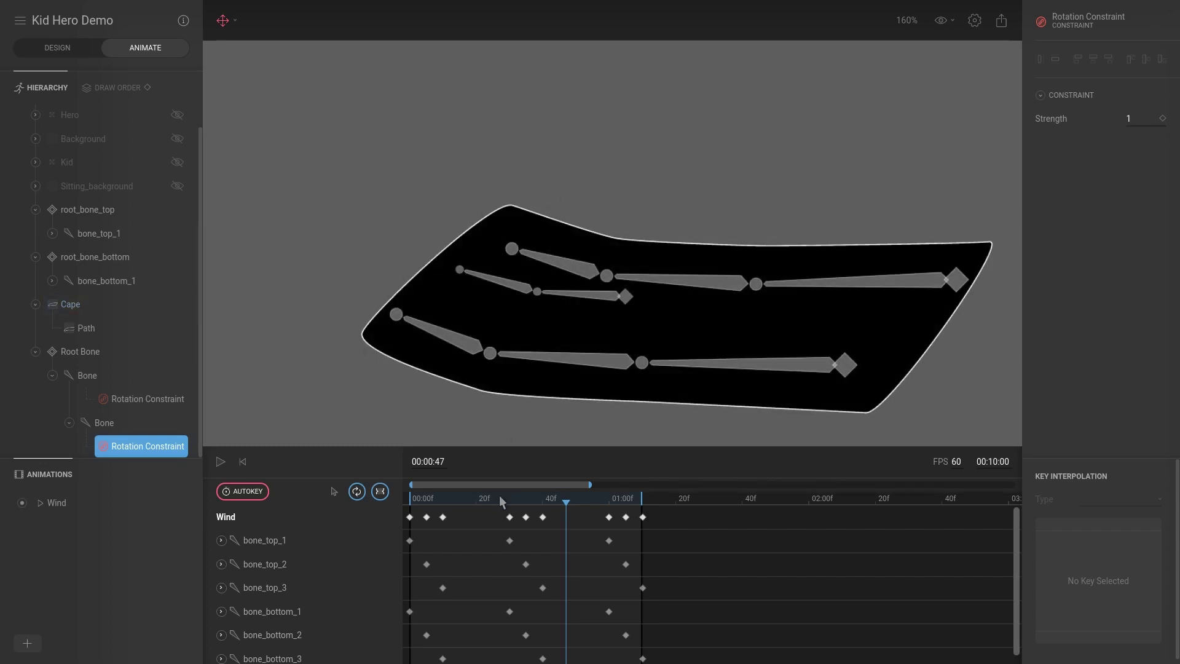
{"action": "left_click_drag", "start_coordinate": [566, 499], "coordinate": [409, 491]}
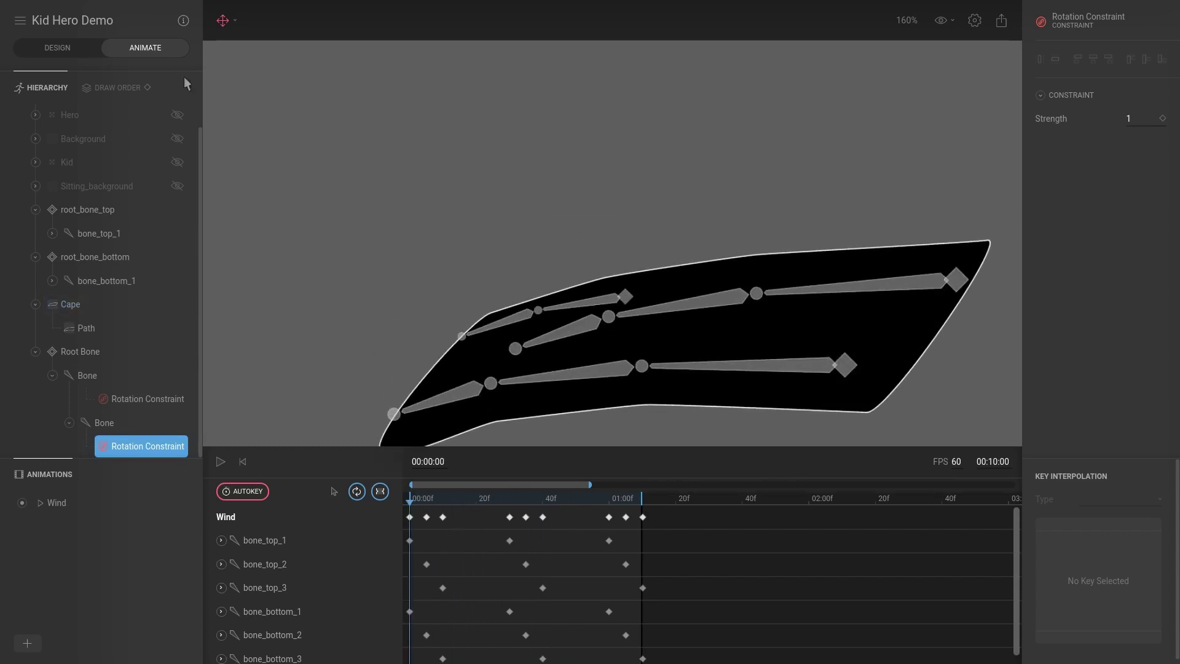
In design mode, edit the Cape's vertices and add a path point midway along its left edge
{"action": "left_click", "coordinate": [70, 49]}
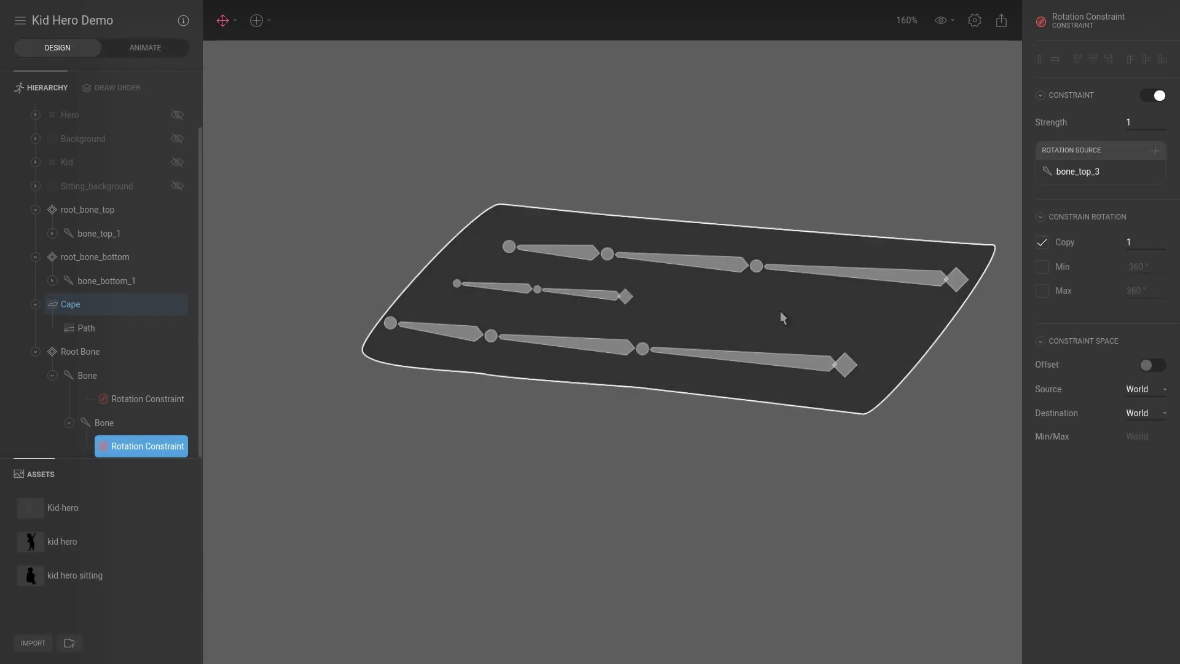
{"action": "left_click", "coordinate": [780, 313]}
{"action": "double_click", "coordinate": [781, 311]}
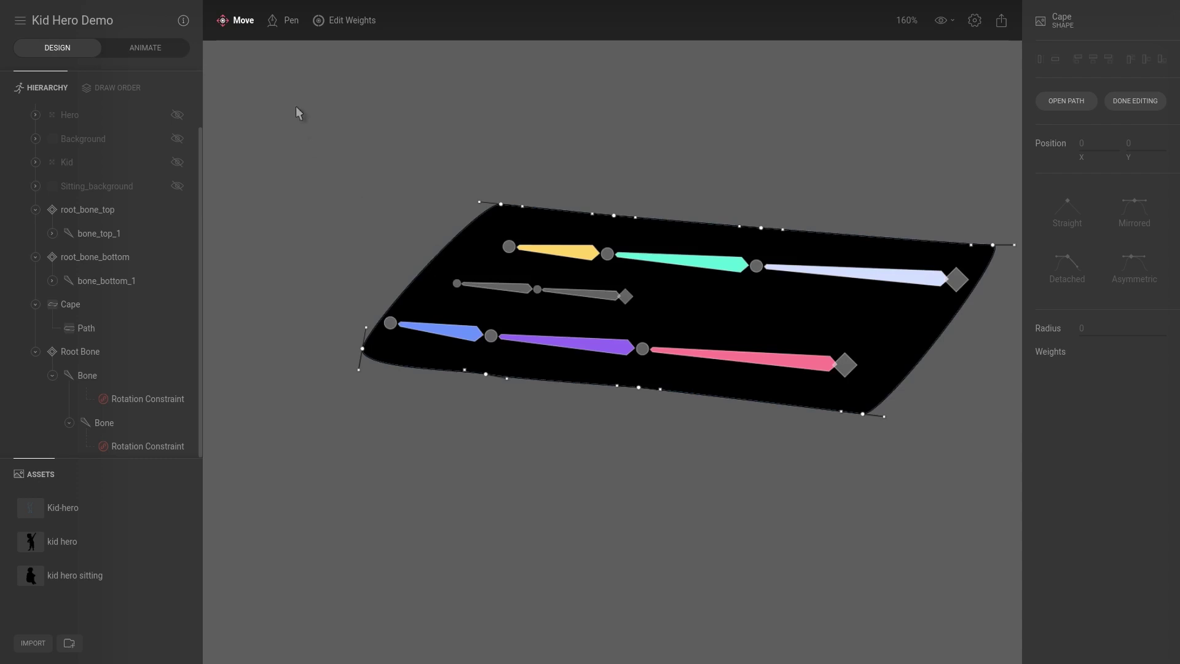
{"action": "left_click", "coordinate": [292, 24]}
{"action": "left_click", "coordinate": [426, 266]}
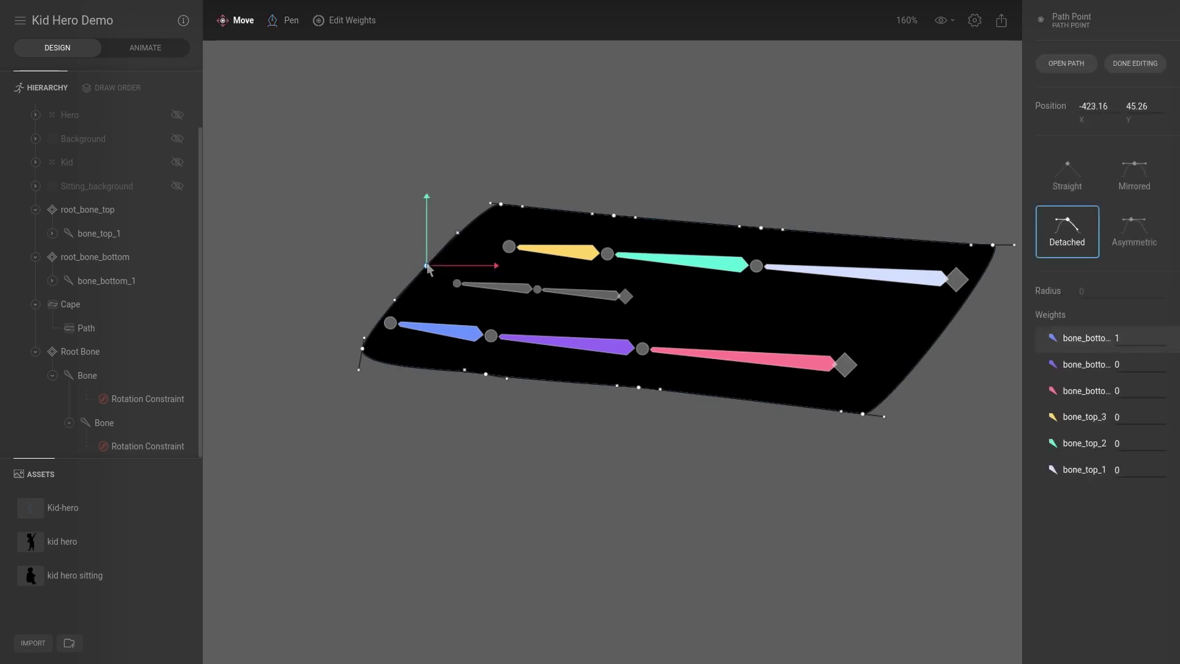
Make the new left-edge path point Mirrored, shorten its handles along the edge, and finish editing the vertices
{"action": "left_click", "coordinate": [1130, 188]}
{"action": "scroll", "coordinate": [451, 204], "scroll_direction": "up", "scroll_amount": 5}
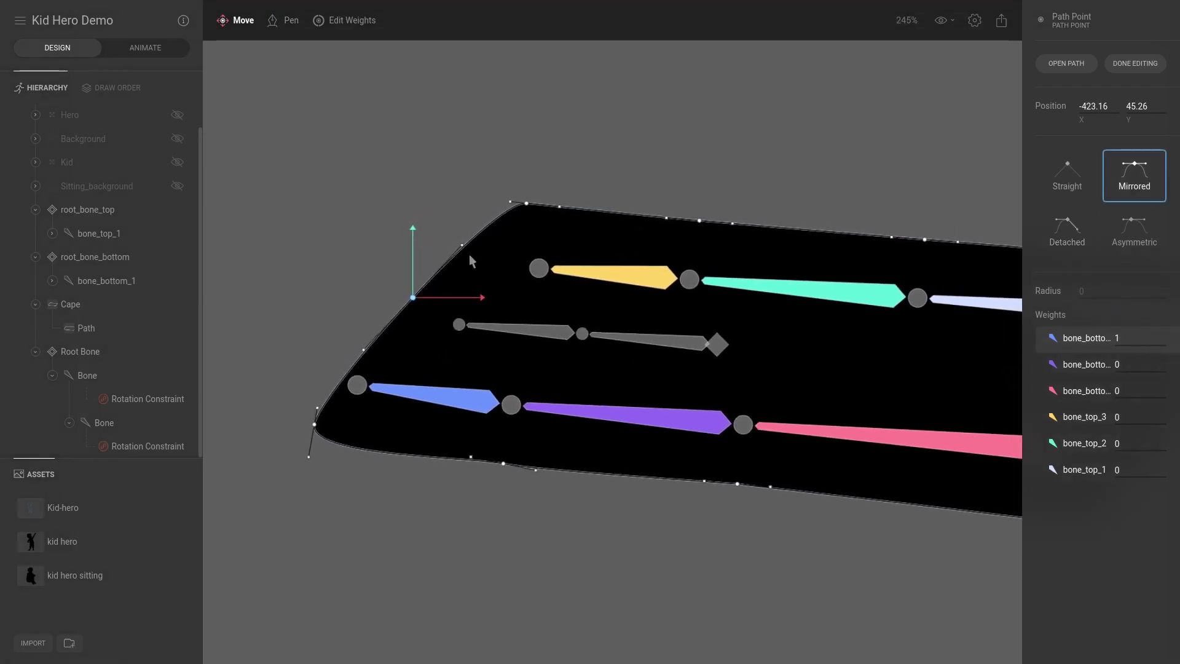
{"action": "left_click_drag", "start_coordinate": [465, 243], "coordinate": [437, 277]}
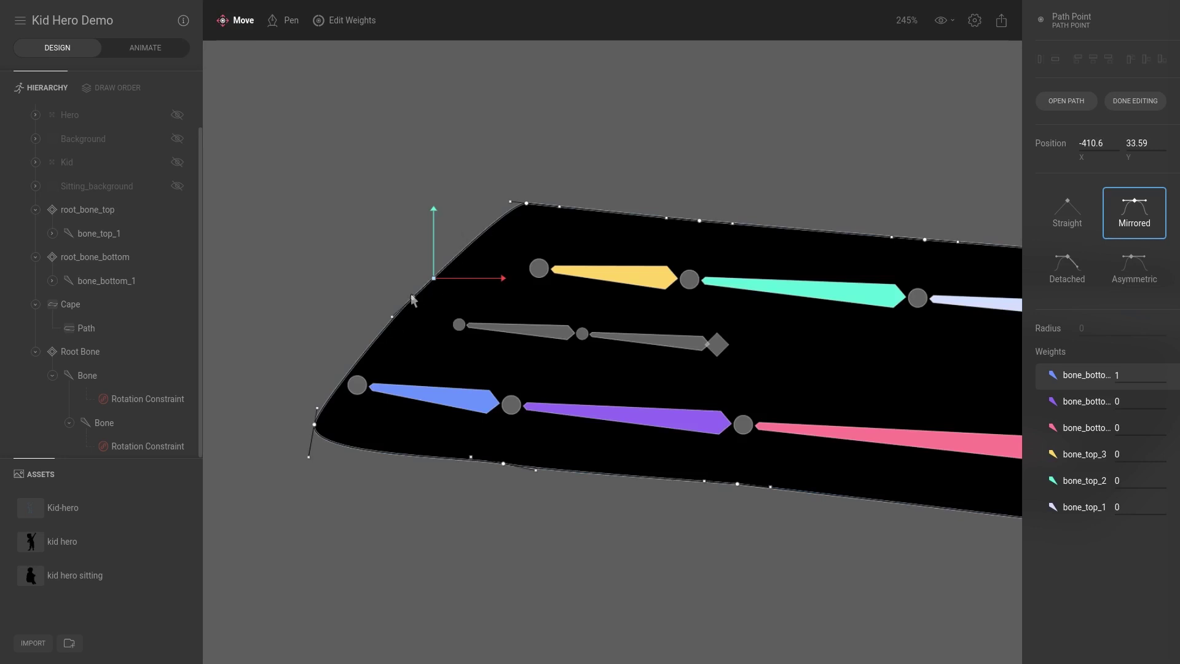
{"action": "scroll", "coordinate": [432, 286], "scroll_direction": "down", "scroll_amount": 4}
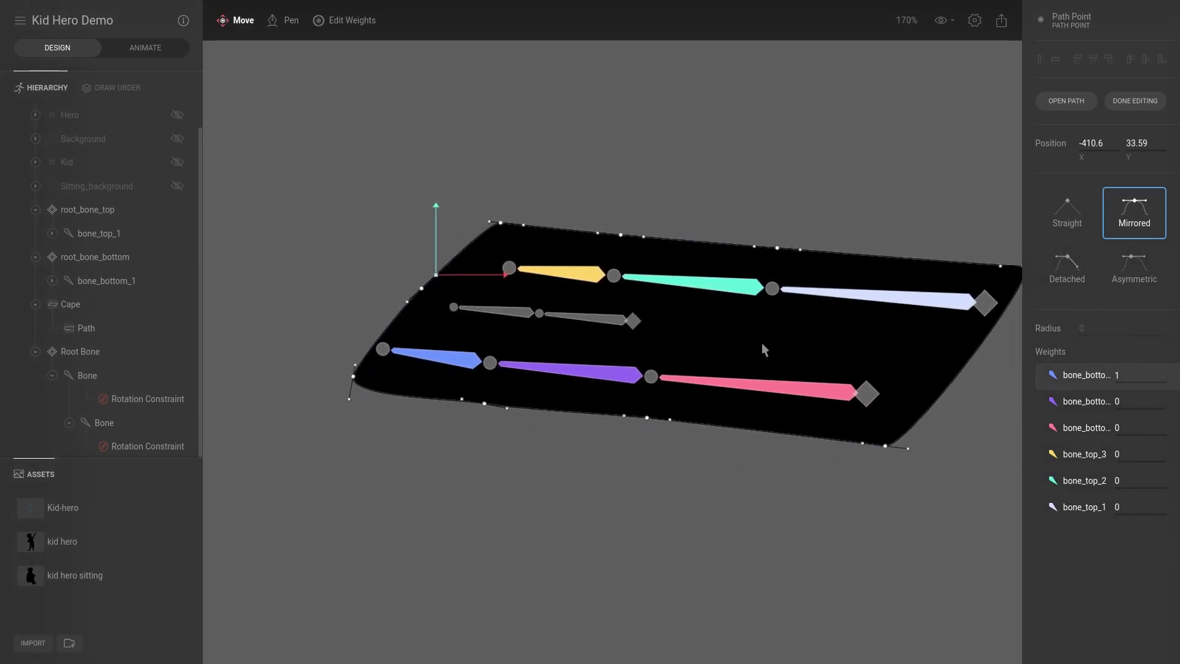
{"action": "left_click", "coordinate": [346, 282]}
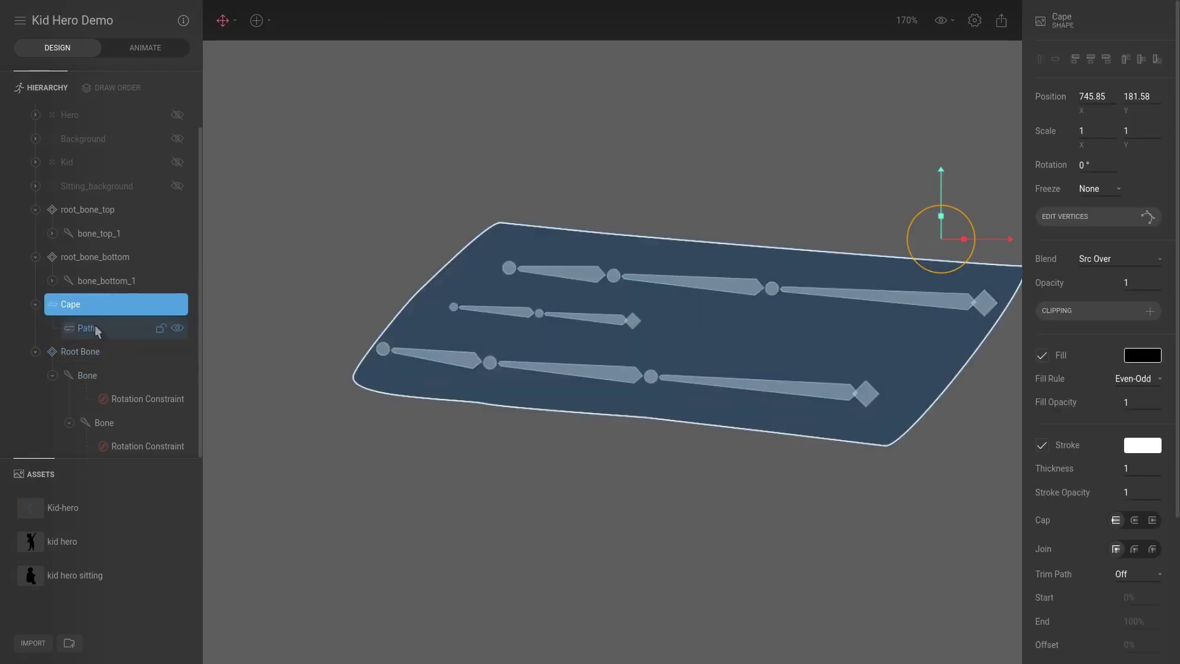
Connect the two middle-chain bones to the Cape's Path in addition to the top and bottom bones
{"action": "left_click", "coordinate": [92, 329]}
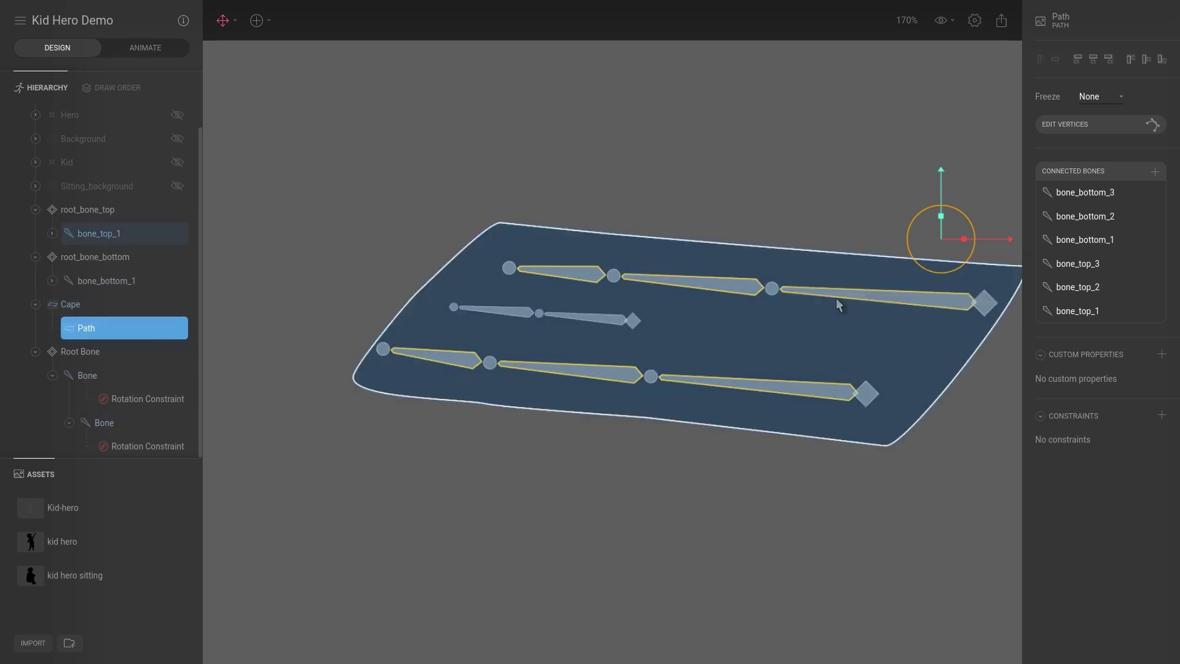
{"action": "left_click", "coordinate": [1154, 173]}
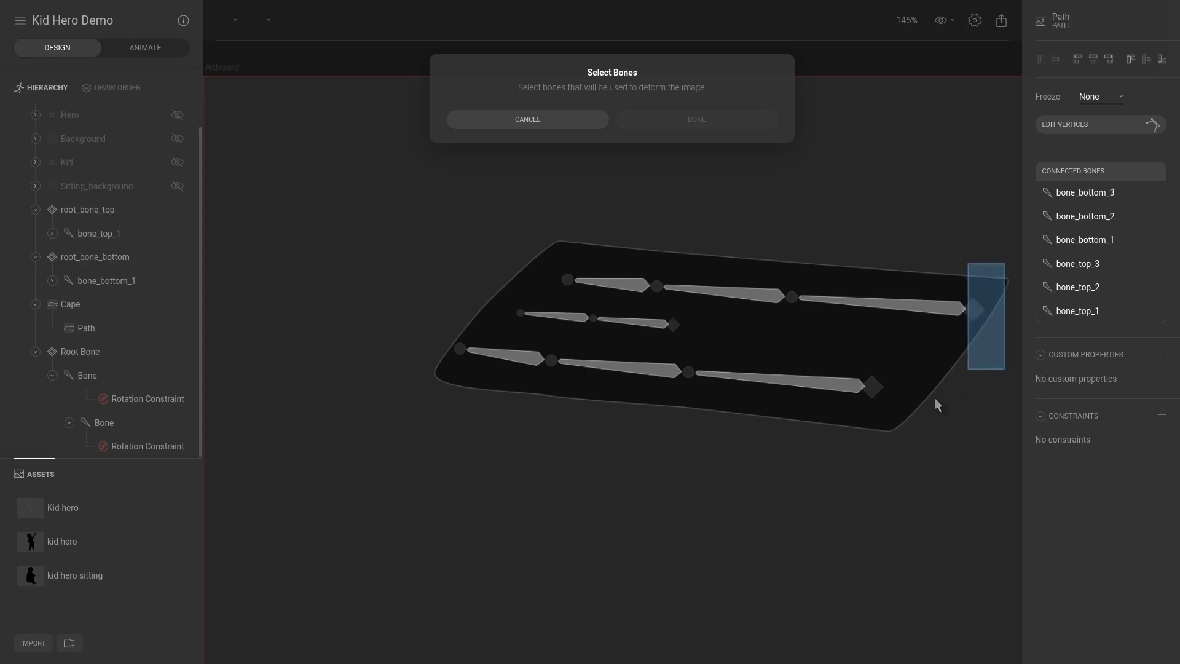
{"action": "left_click_drag", "start_coordinate": [935, 398], "coordinate": [425, 466]}
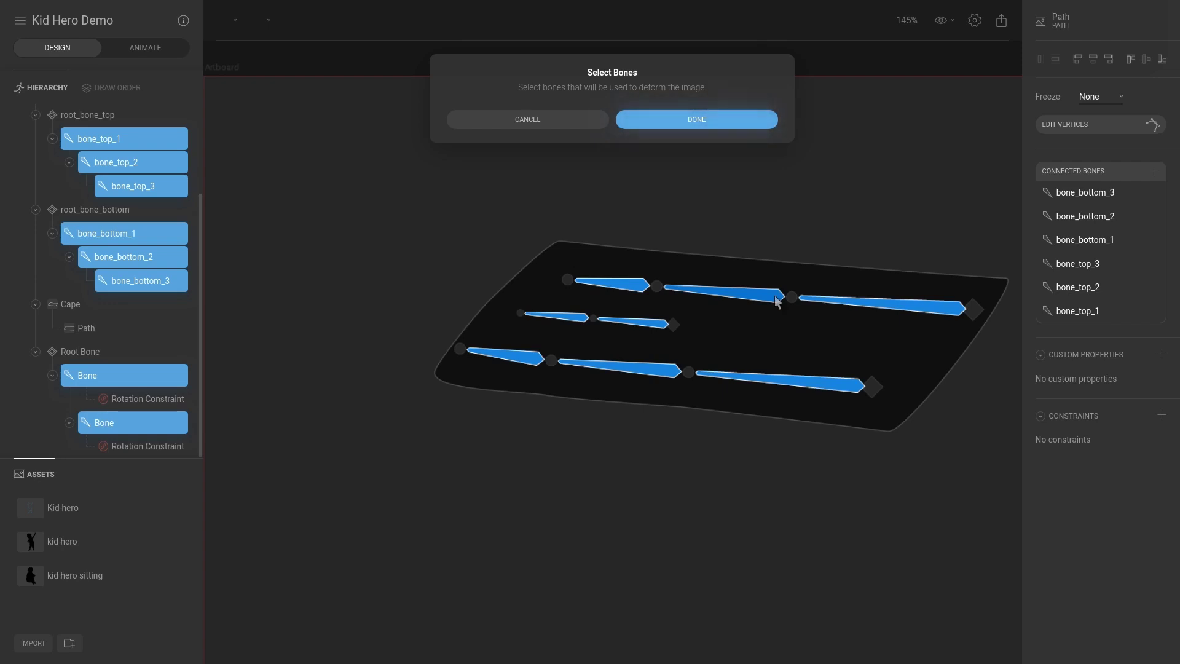
{"action": "left_click", "coordinate": [707, 120]}
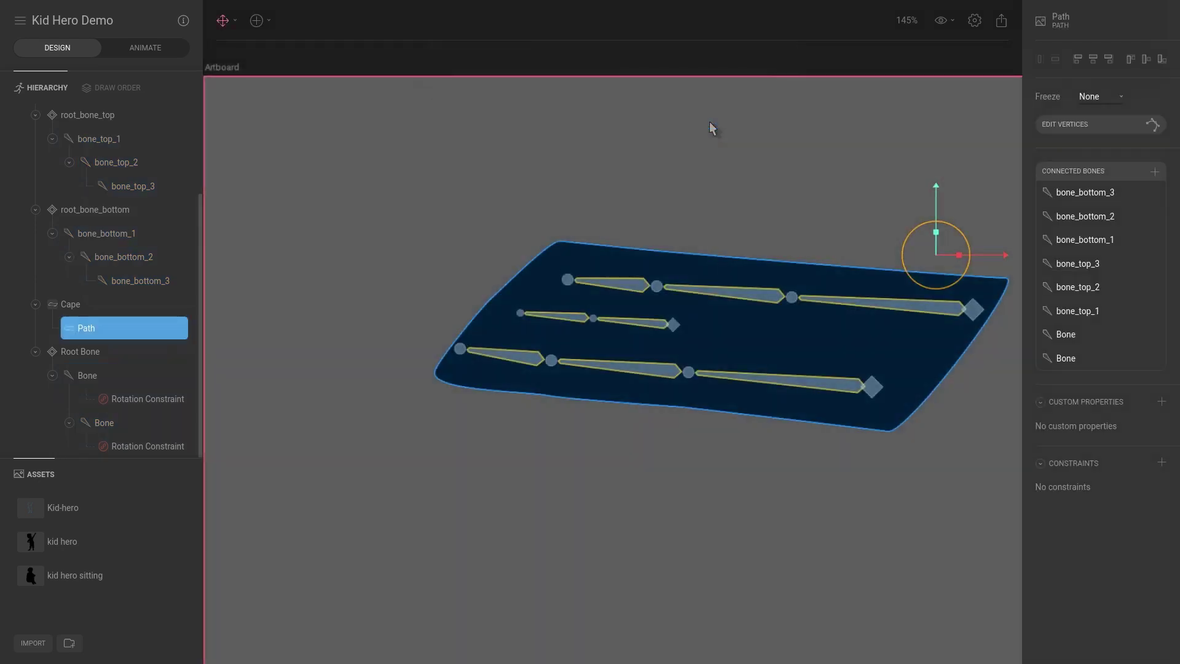
Edit the Cape's vertices and display the bone weights of the middle point on its left edge
{"action": "left_click", "coordinate": [95, 303]}
{"action": "key", "text": "Return"}
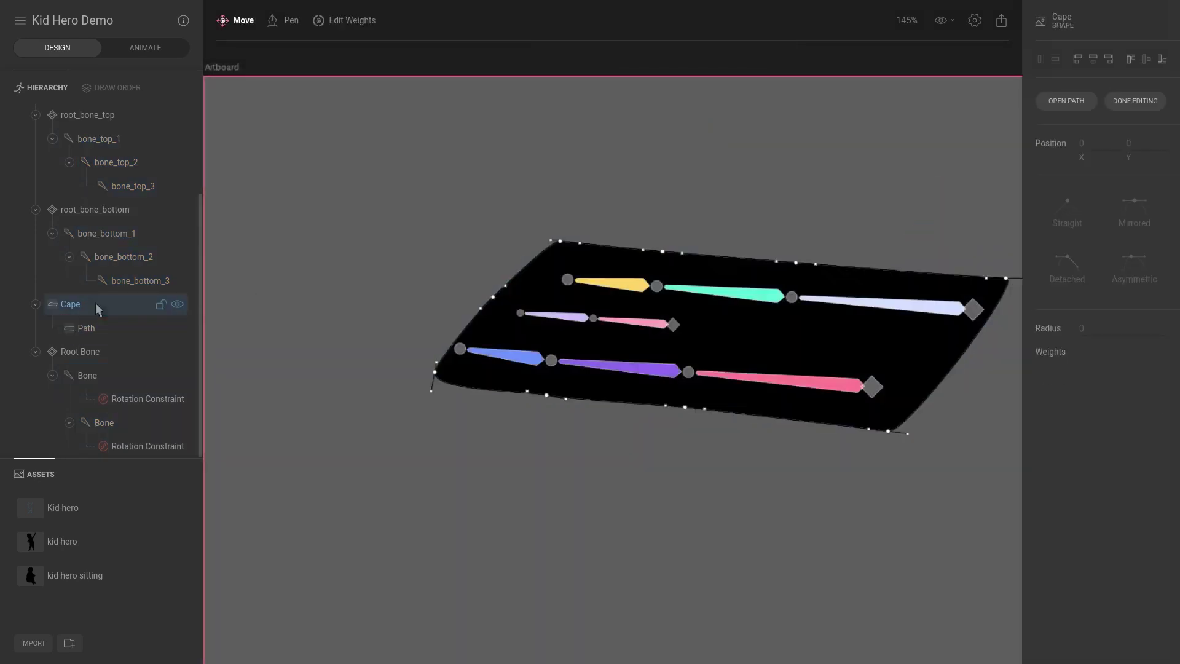
{"action": "scroll", "coordinate": [492, 310], "scroll_direction": "up", "scroll_amount": 2}
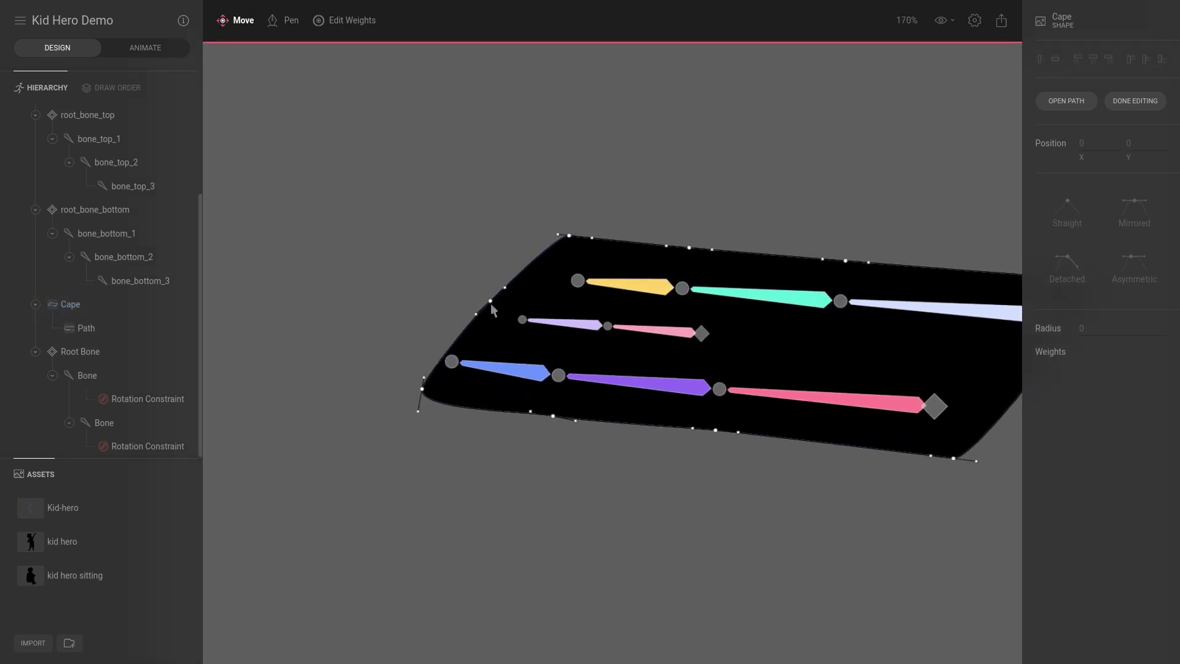
{"action": "left_click", "coordinate": [490, 301]}
{"action": "key", "text": "w"}
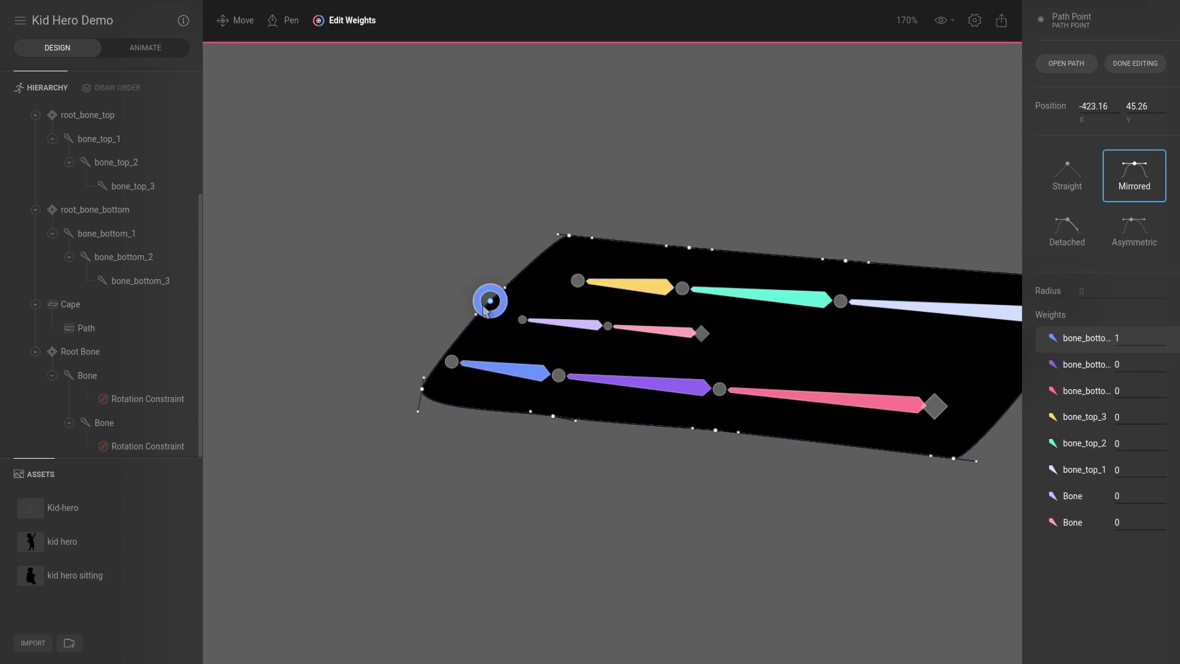
{"action": "scroll", "coordinate": [485, 310], "scroll_direction": "up", "scroll_amount": 2}
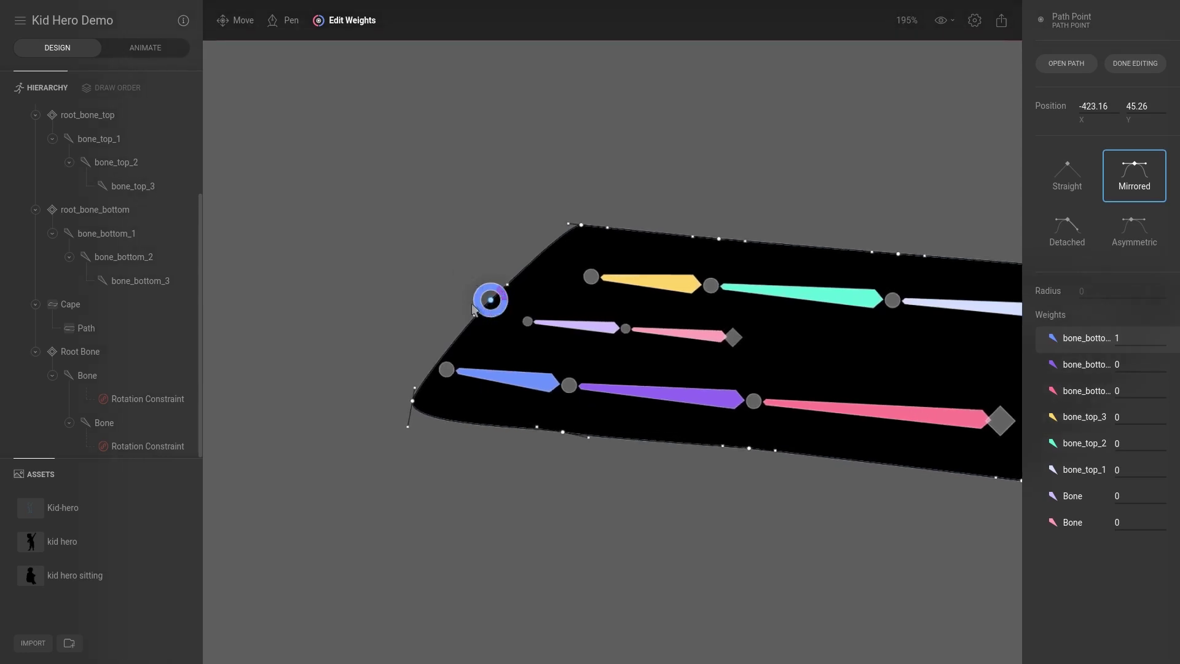
Select the middle left-edge point together with both of its handles for weight editing
{"action": "left_click", "coordinate": [517, 311]}
{"action": "key", "text": "v"}
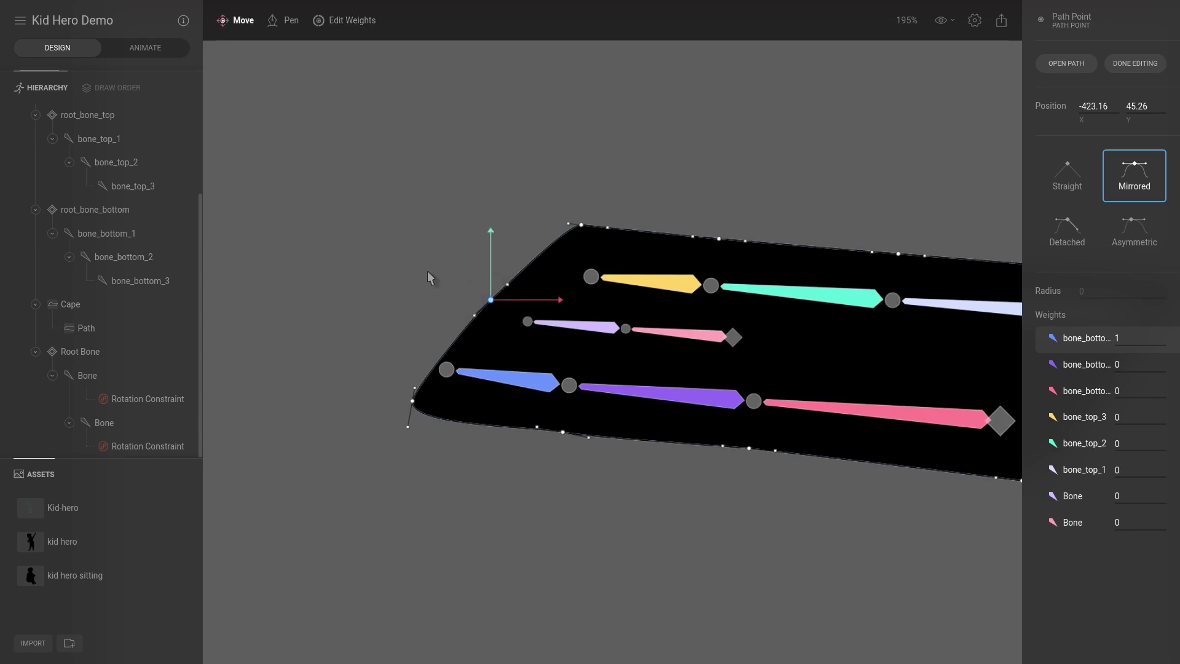
{"action": "left_click_drag", "start_coordinate": [490, 300], "coordinate": [504, 293]}
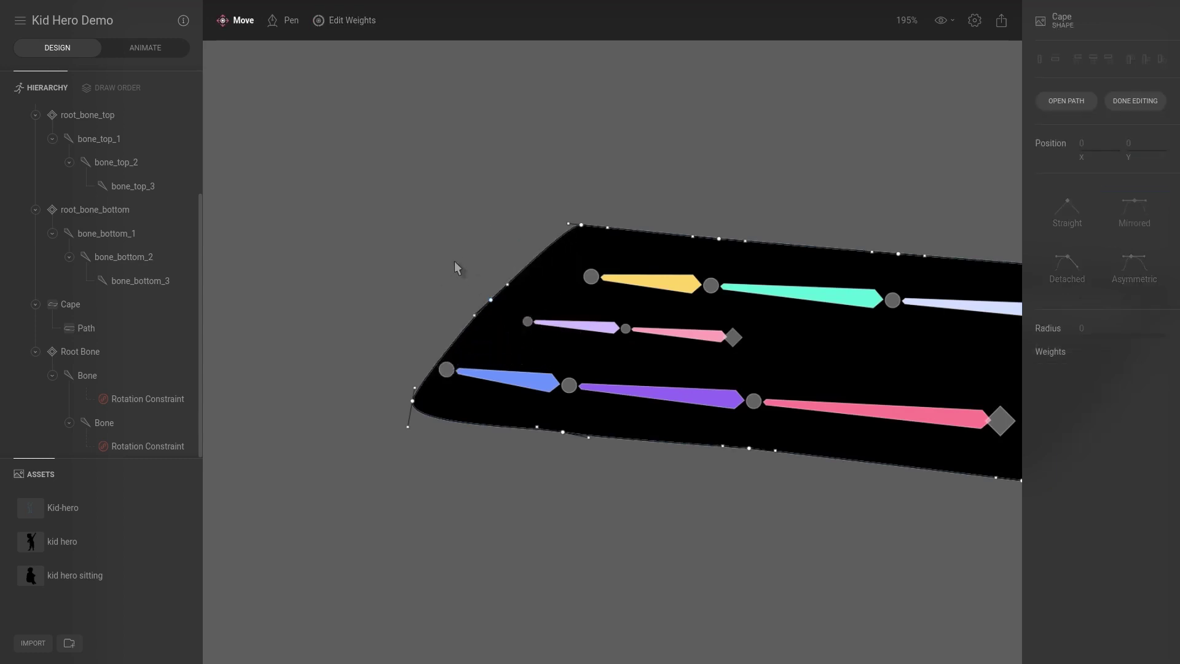
{"action": "left_click_drag", "start_coordinate": [449, 241], "coordinate": [521, 333]}
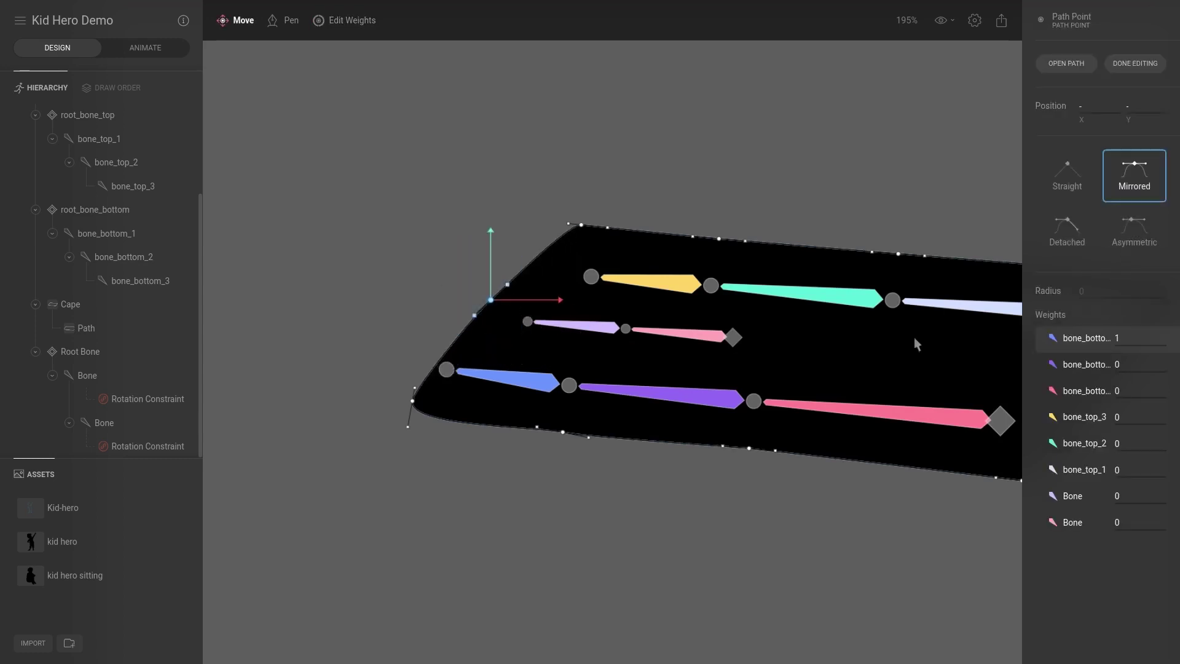
{"action": "key", "text": "w"}
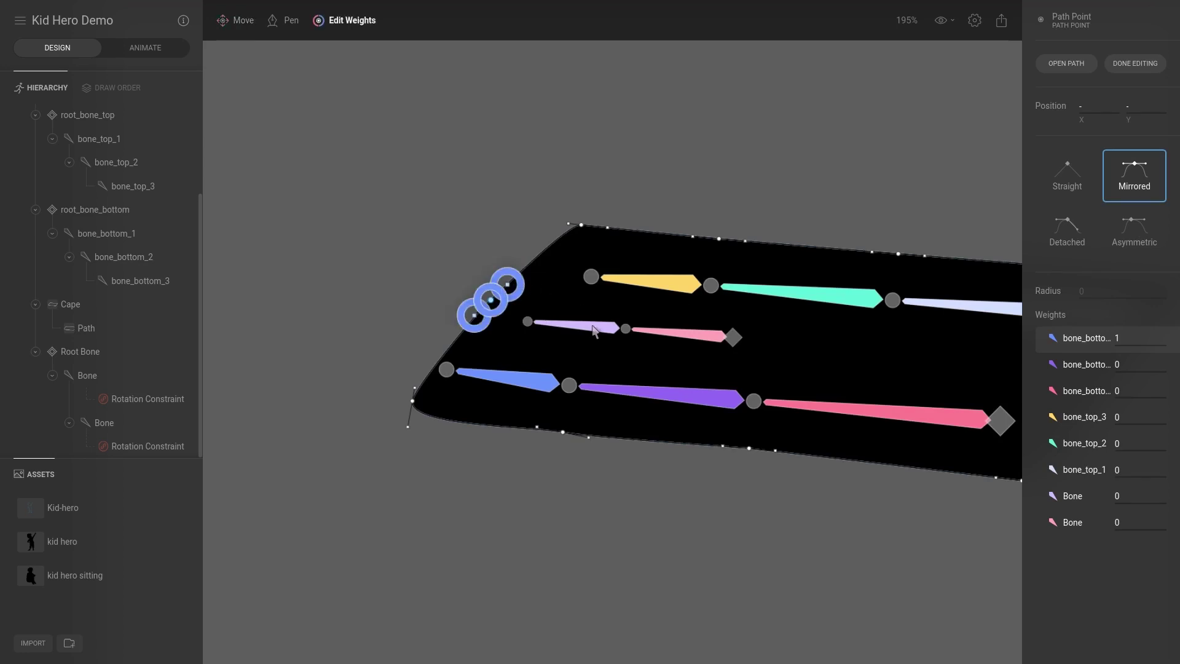
Set the bone_top_1 weight of the selected point and handles to 1
{"action": "left_click", "coordinate": [1128, 472]}
{"action": "type", "text": "1"}
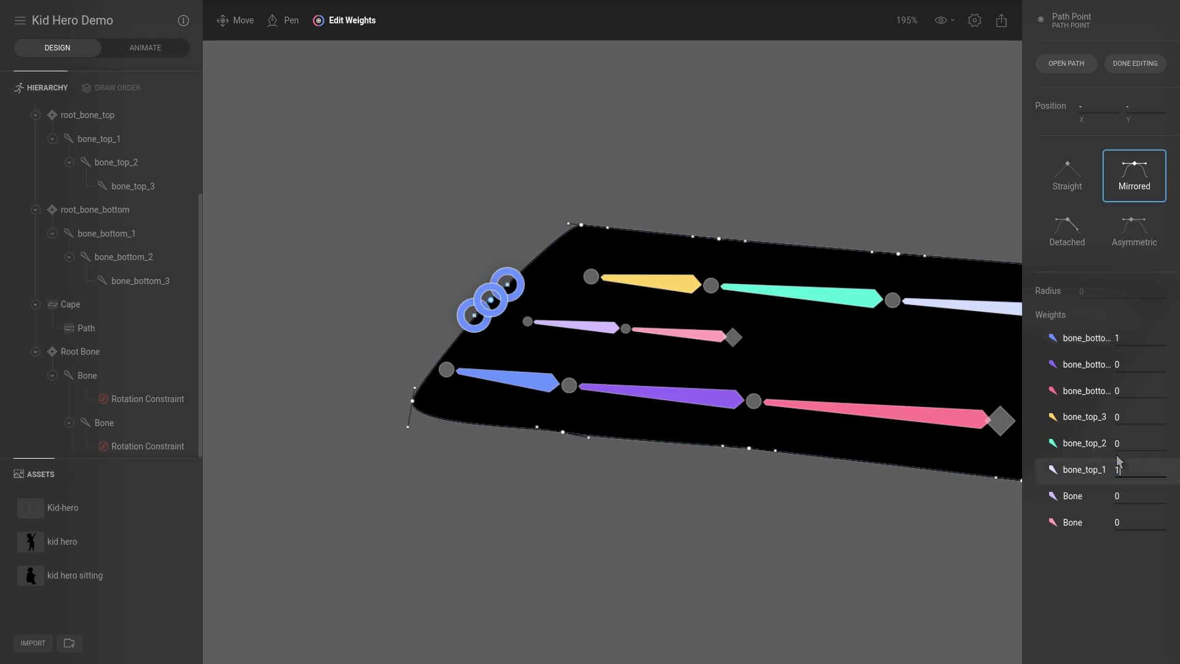
{"action": "key", "text": "Return"}
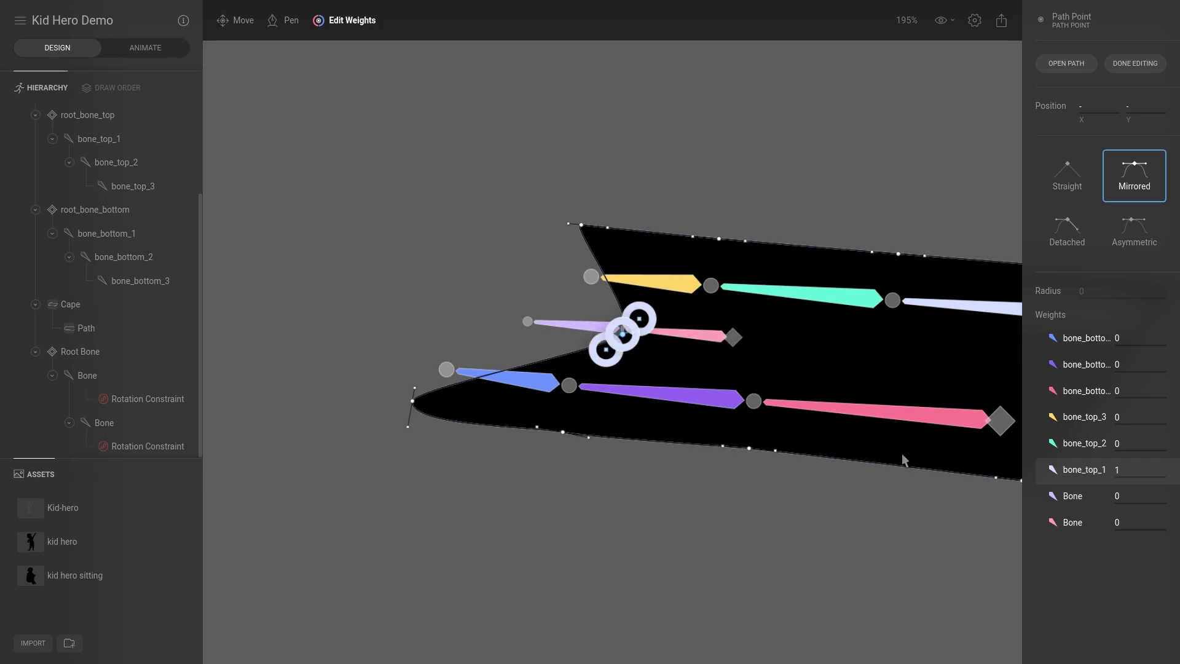
Set the weight of the middle chain's outer bone to 1 for the selected point and handles, and finish vertex editing
{"action": "left_click", "coordinate": [1123, 498]}
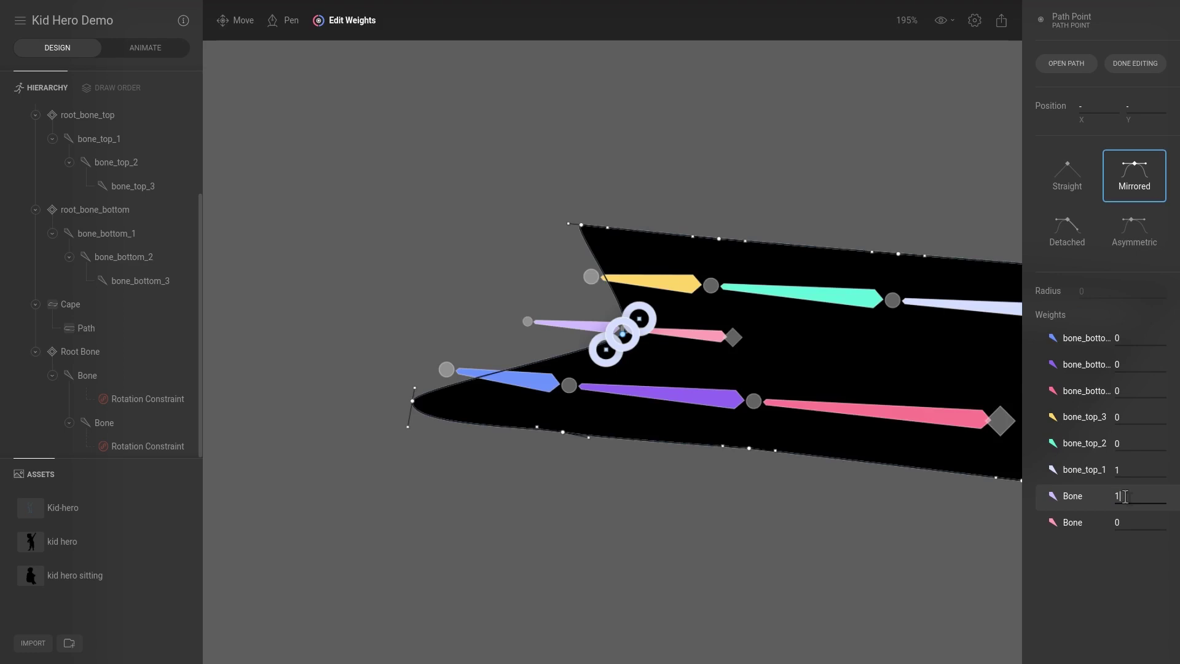
{"action": "key", "text": "Return"}
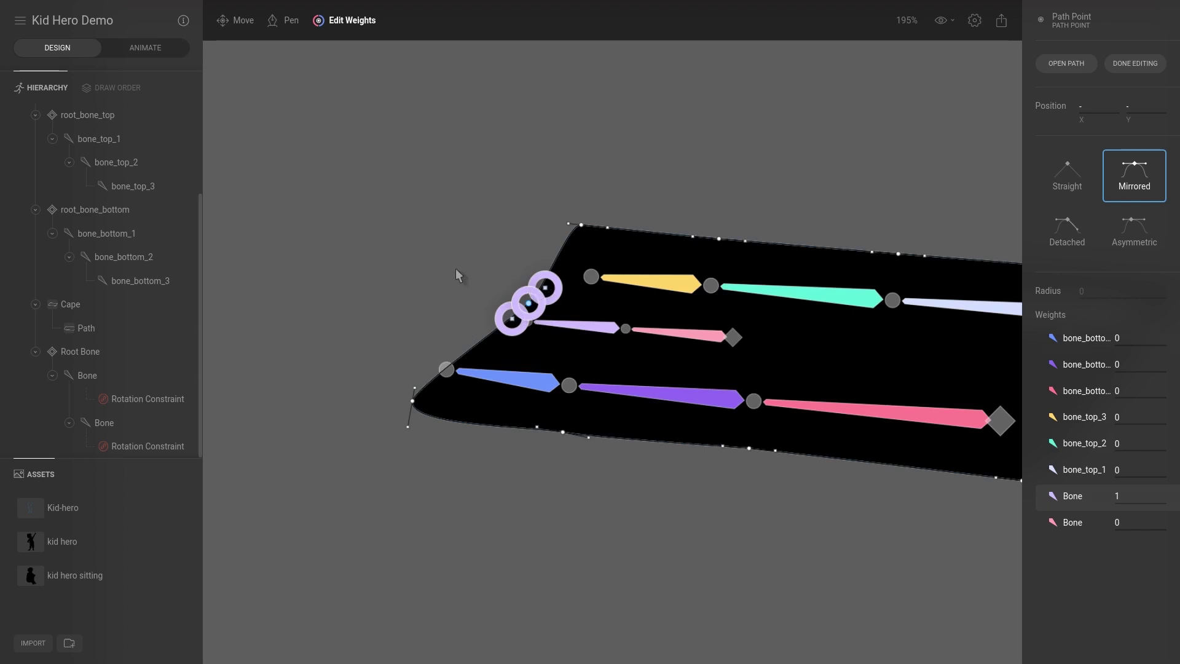
{"action": "key", "text": "Escape"}
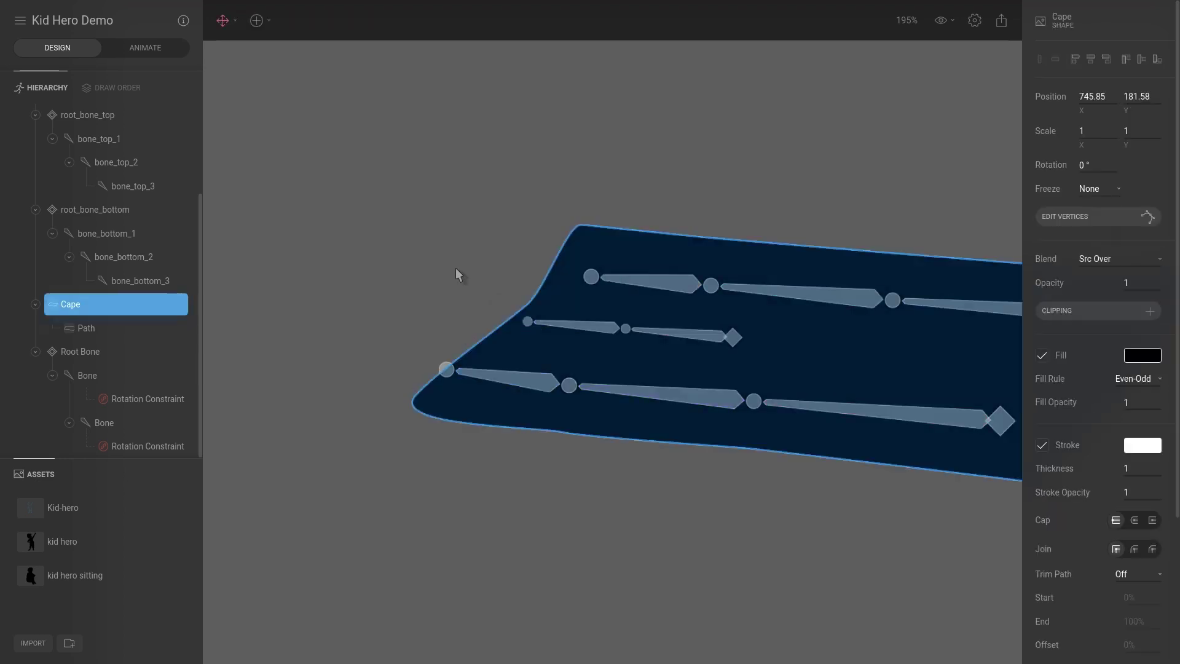
Play and scrub the Wind animation to examine how the cape's left edge follows the middle bones
{"action": "left_click", "coordinate": [149, 50]}
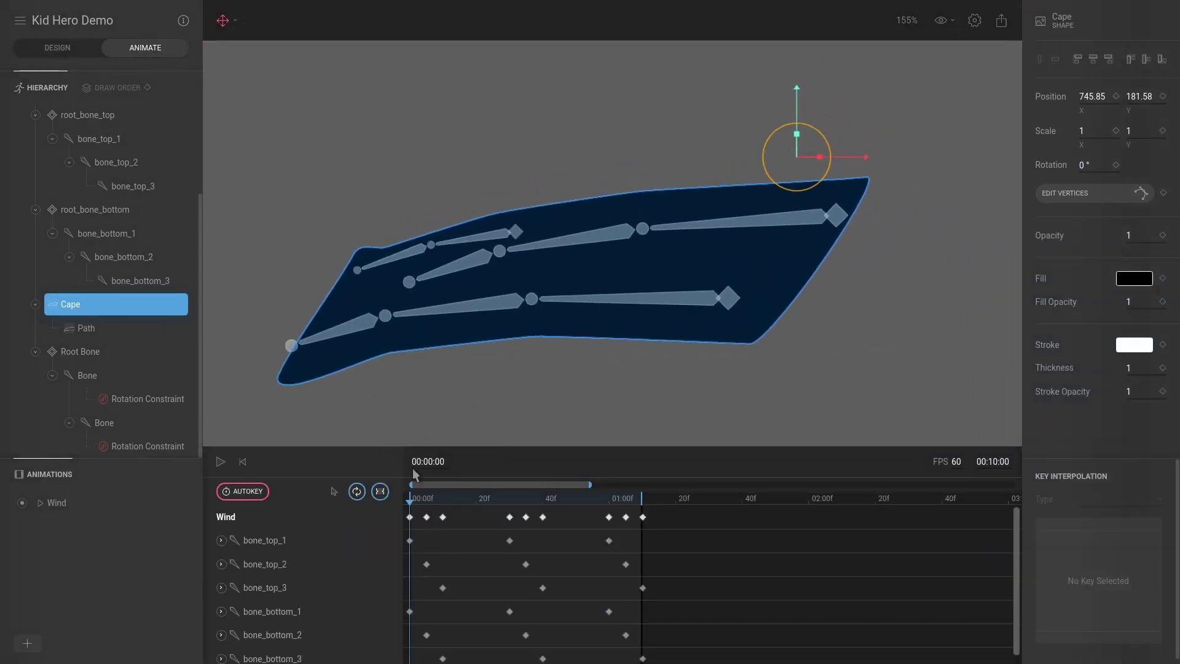
{"action": "key", "text": "space"}
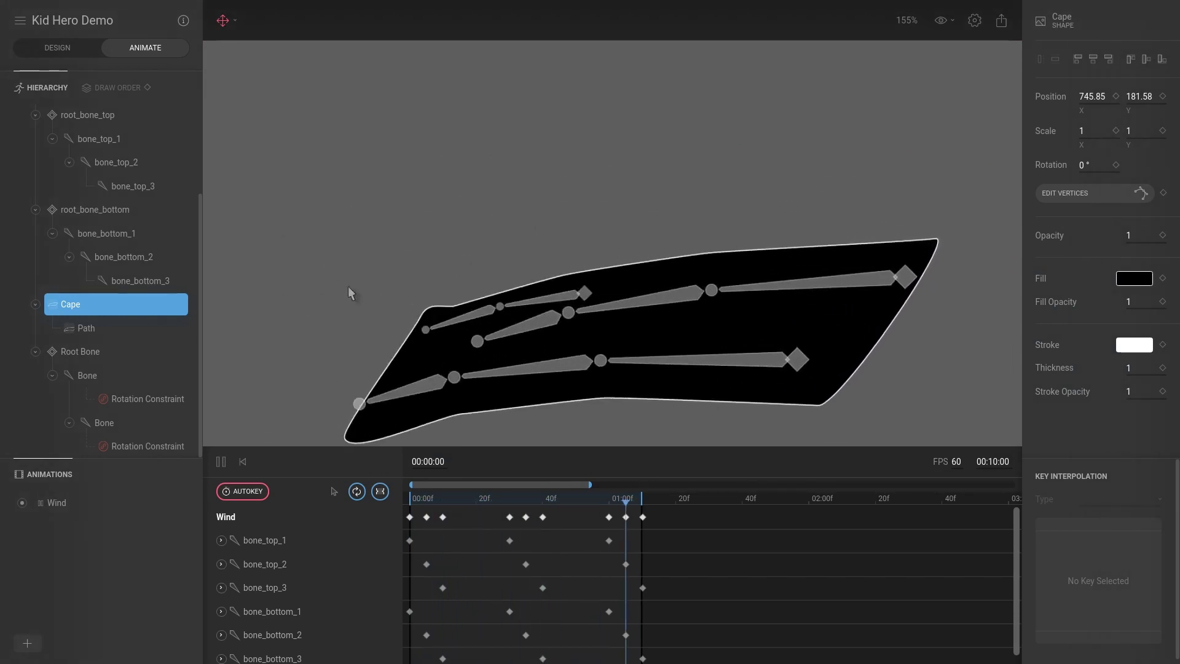
{"action": "key", "text": "space"}
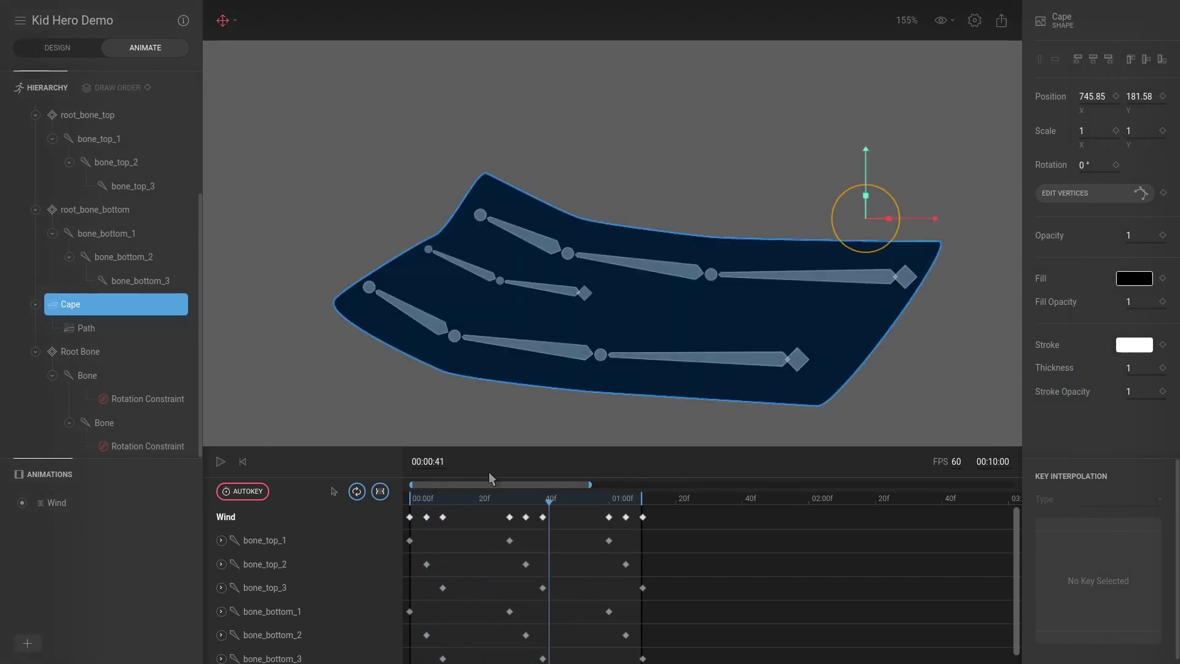
{"action": "left_click_drag", "start_coordinate": [494, 499], "coordinate": [365, 502]}
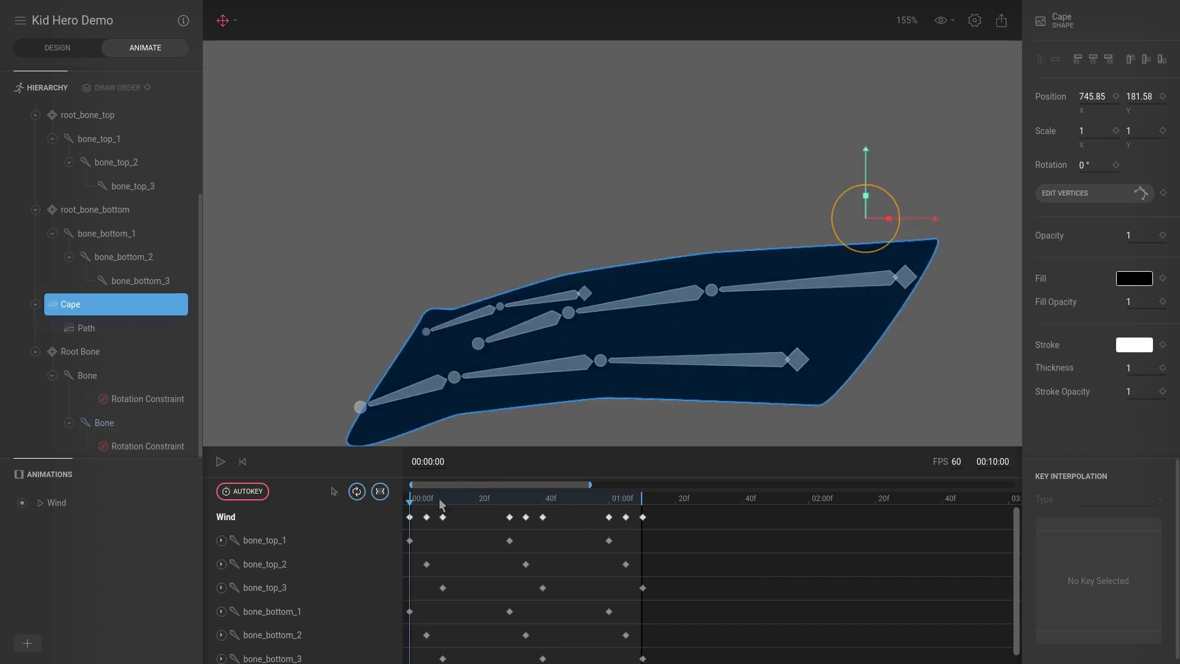
{"action": "left_click_drag", "start_coordinate": [424, 500], "coordinate": [544, 514]}
In design mode, move the middle chain's Root Bone down to about X 483, Y 272
{"action": "left_click", "coordinate": [79, 47]}
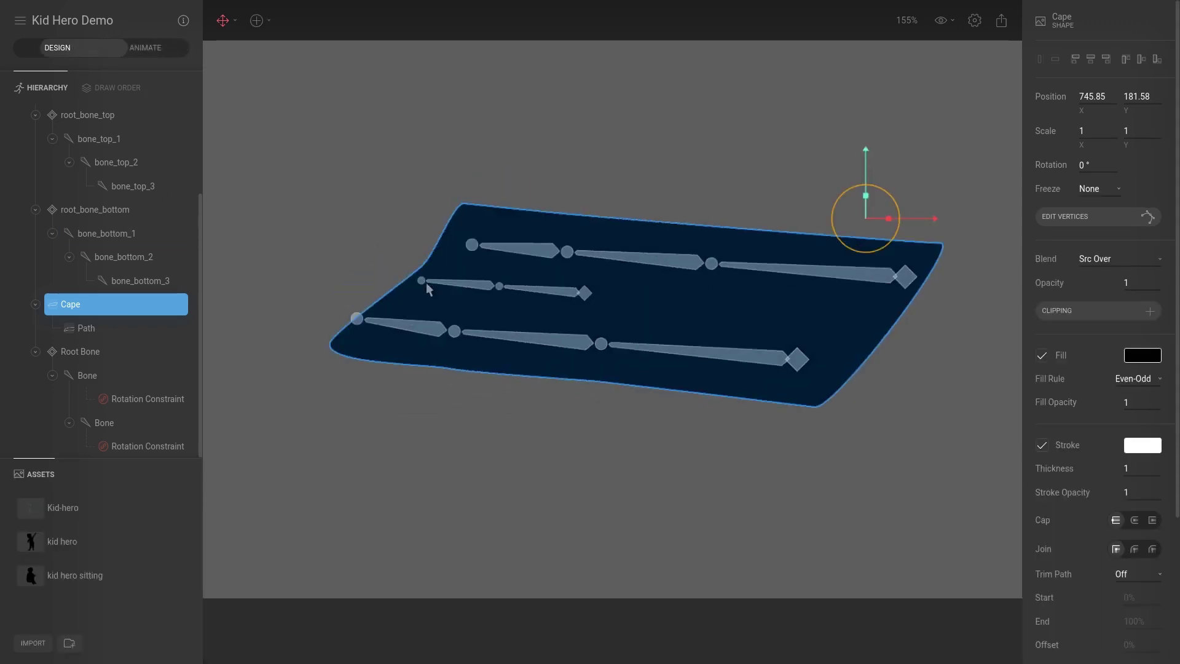
{"action": "left_click", "coordinate": [585, 293]}
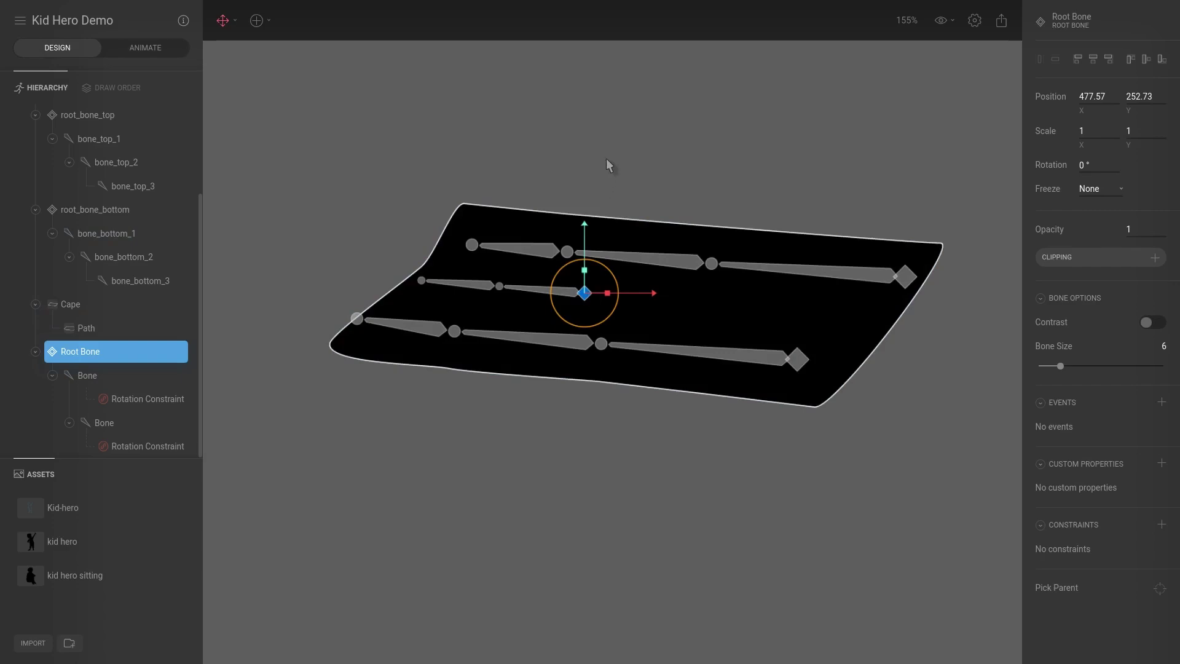
{"action": "left_click_drag", "start_coordinate": [617, 127], "coordinate": [622, 147]}
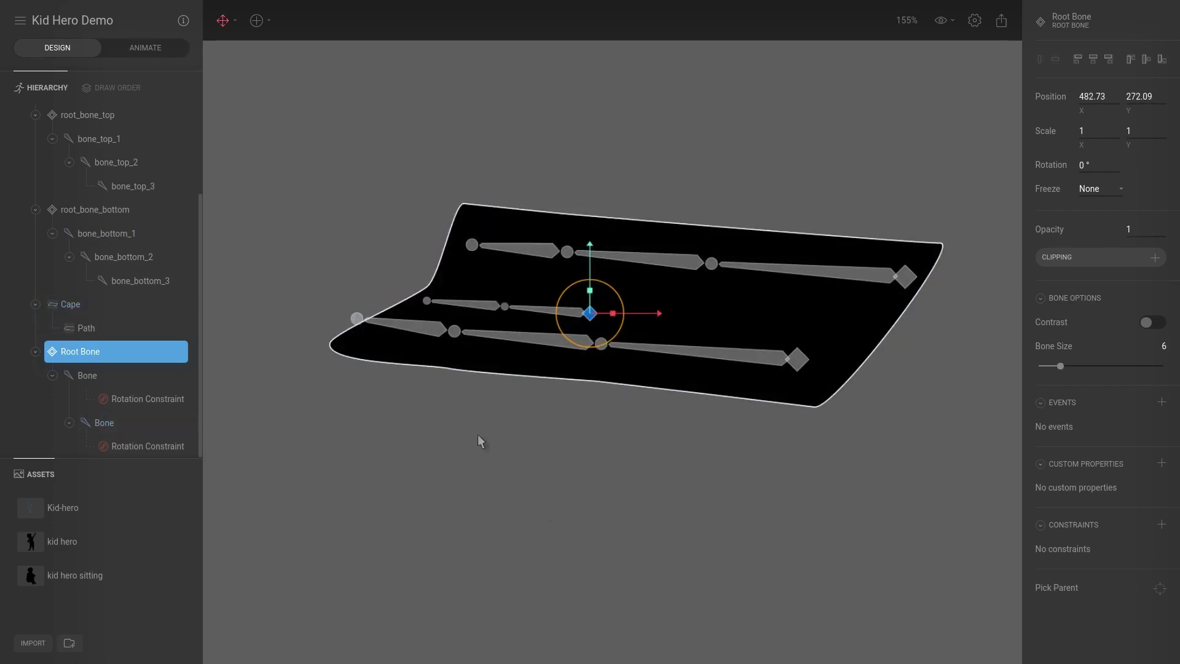
Preview the Wind animation, and in design mode move the middle chain's Root Bone outward to about X 425, Y 258
{"action": "left_click", "coordinate": [153, 54]}
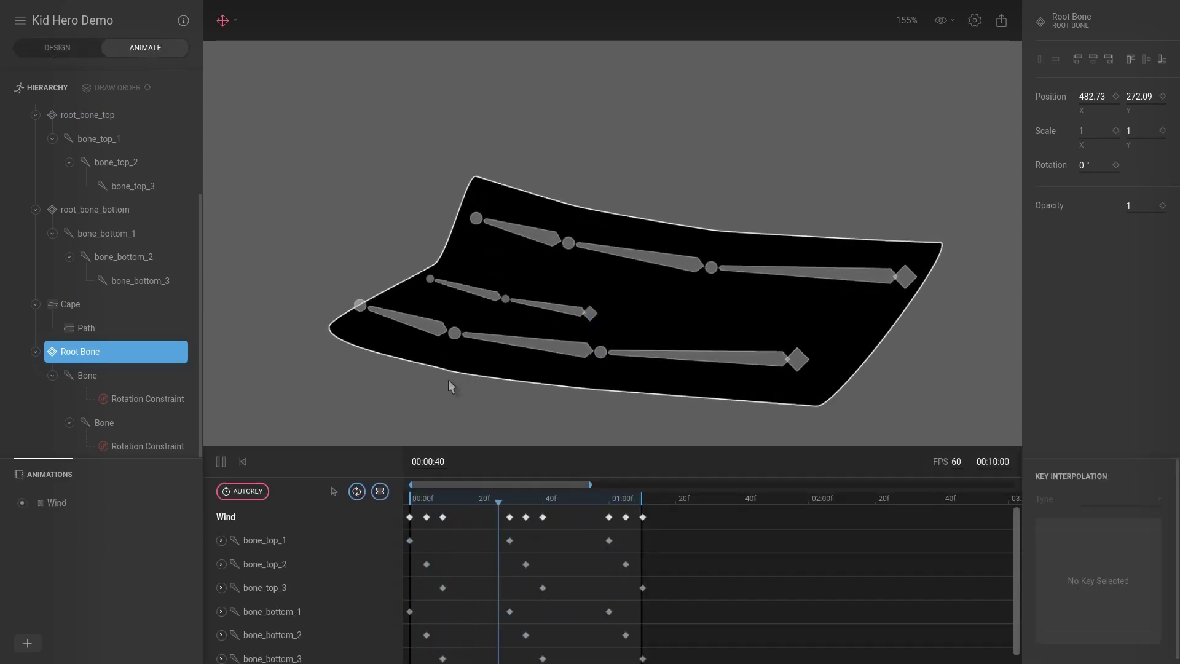
{"action": "left_click", "coordinate": [82, 48]}
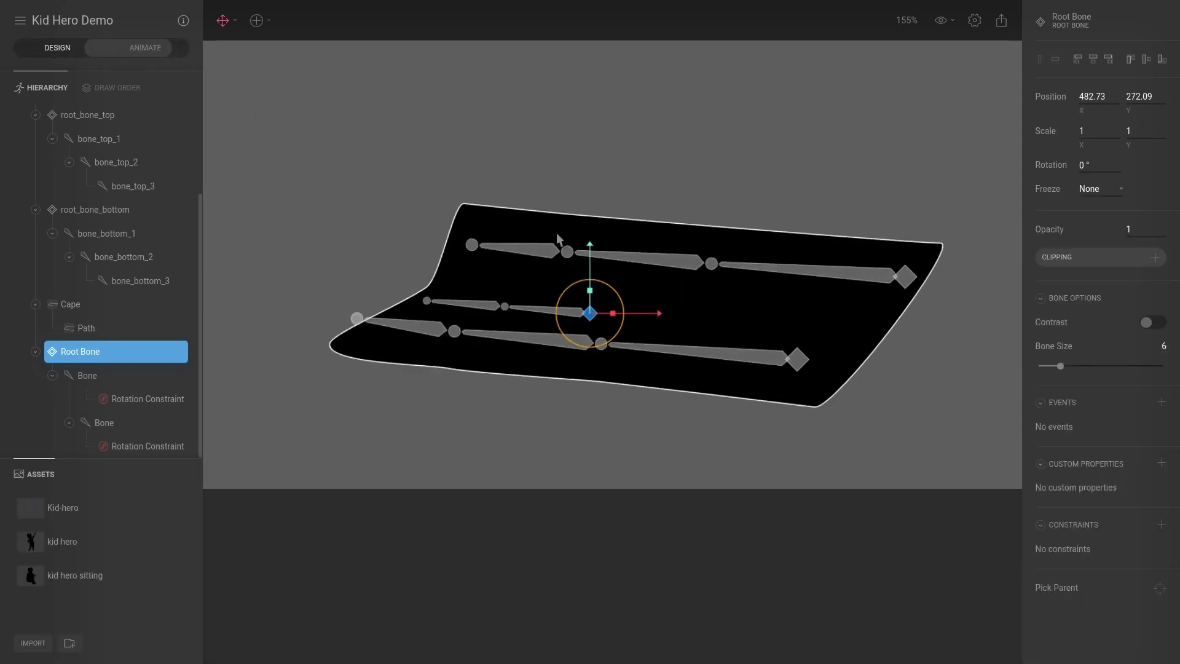
{"action": "left_click_drag", "start_coordinate": [645, 317], "coordinate": [579, 144]}
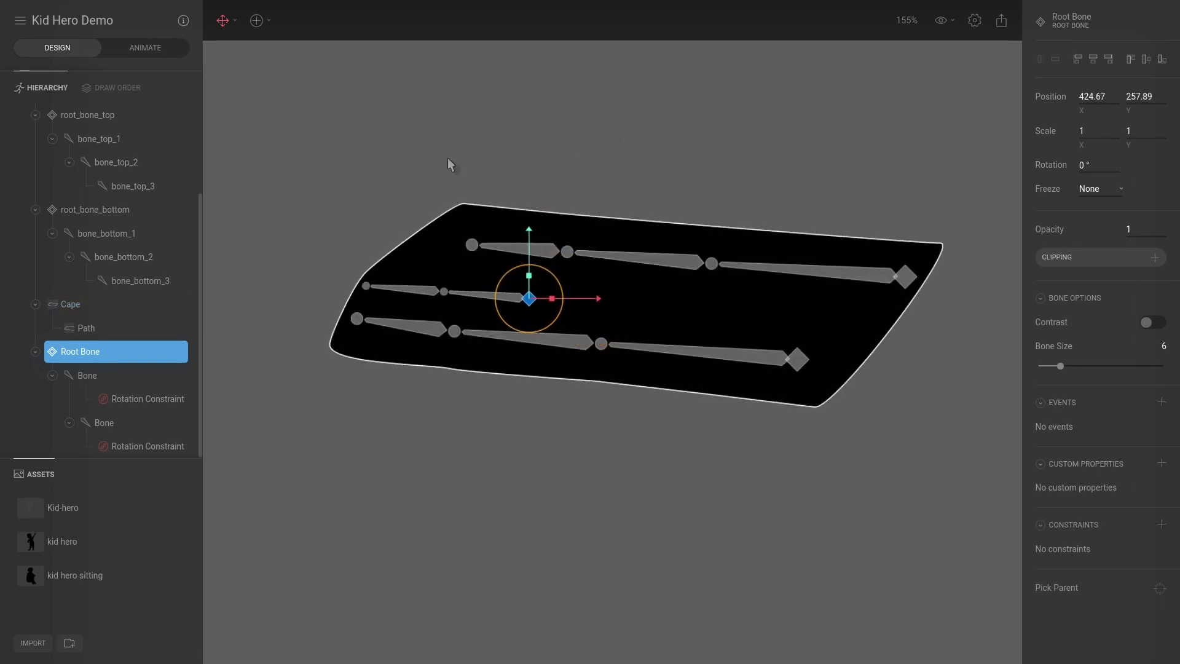
Play and scrub the Wind animation to examine the cape's deformation with the repositioned middle chain
{"action": "left_click", "coordinate": [149, 49]}
{"action": "key", "text": "space"}
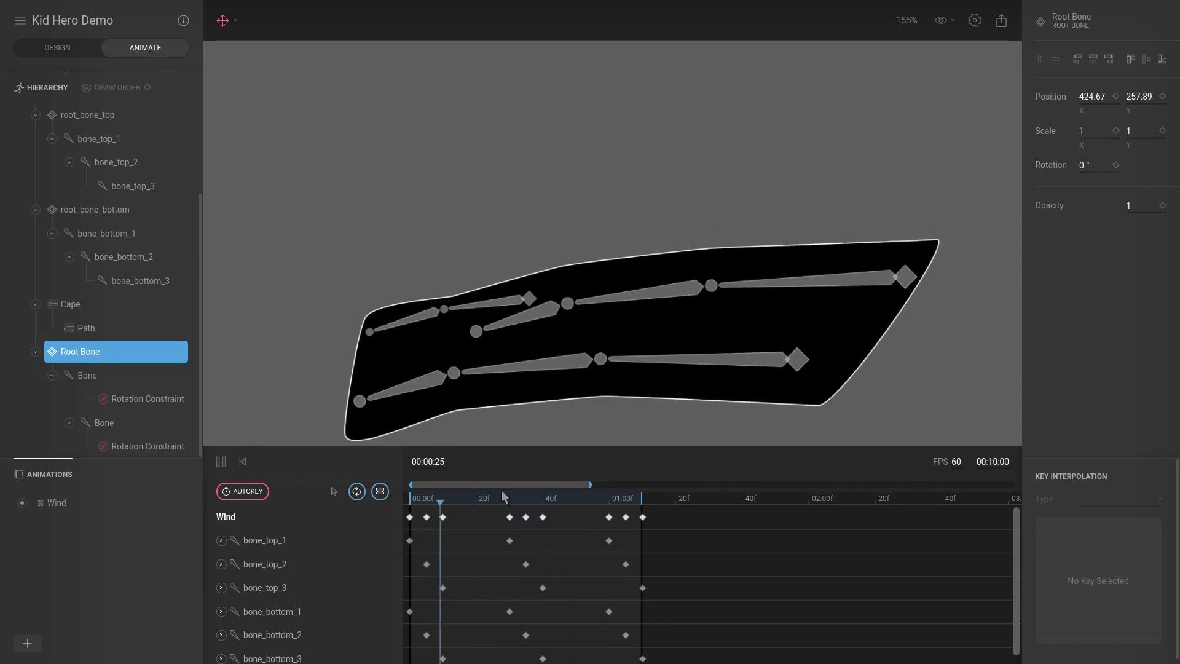
{"action": "key", "text": "space"}
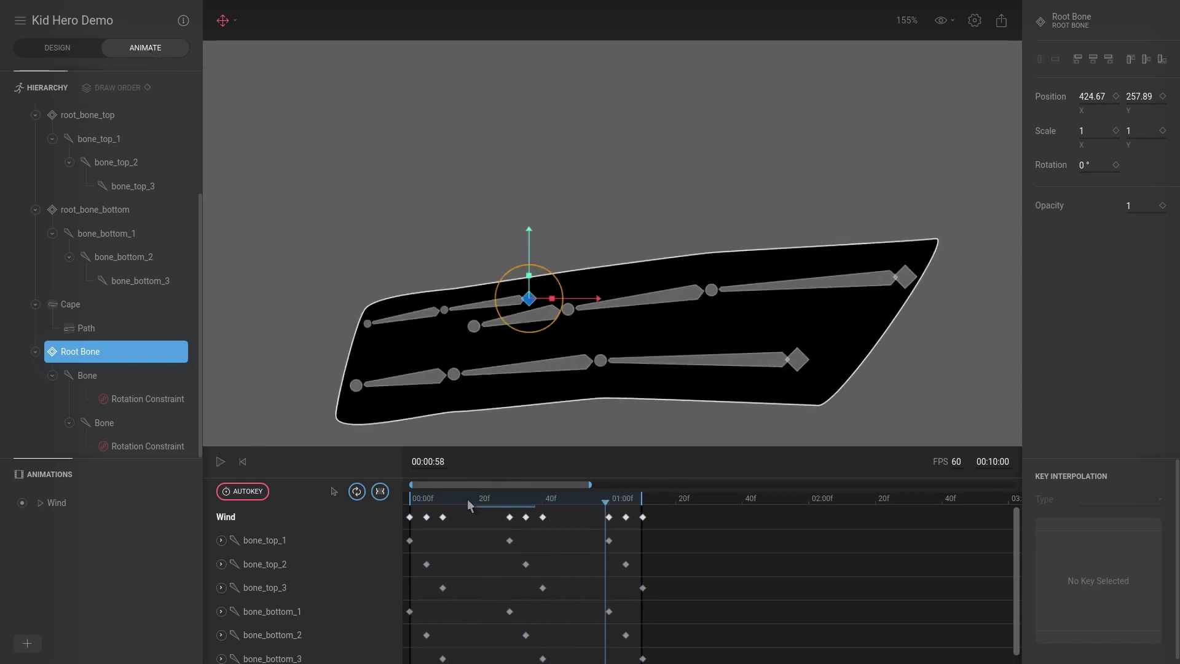
{"action": "key", "text": "Escape"}
{"action": "left_click_drag", "start_coordinate": [541, 498], "coordinate": [410, 497]}
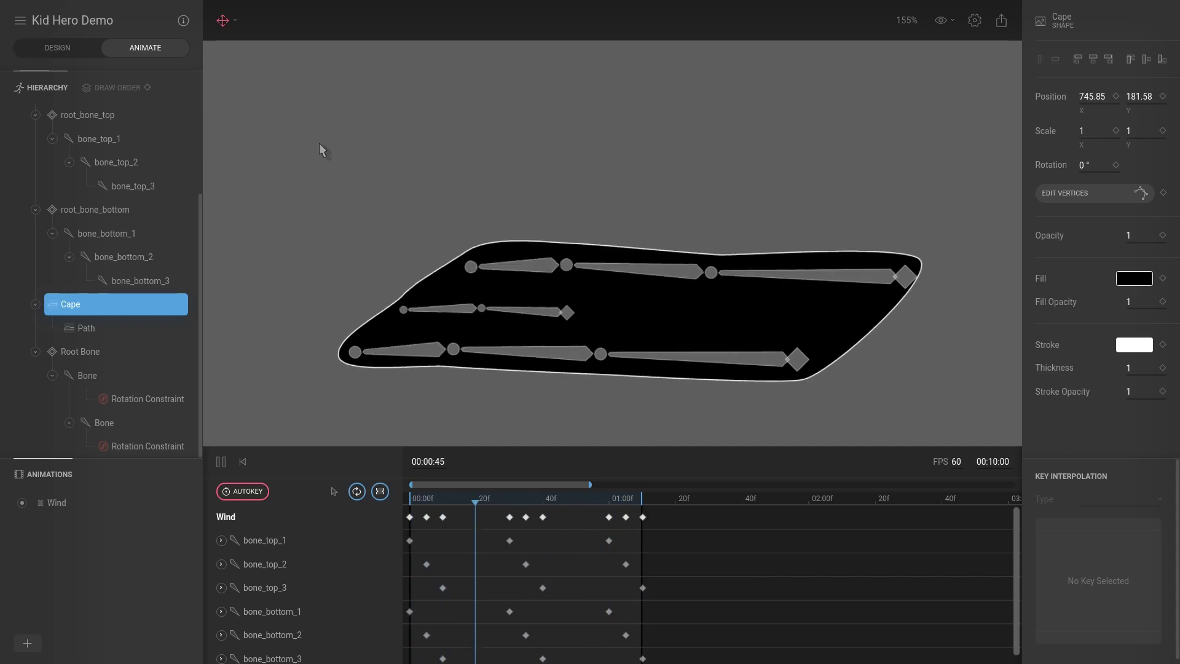
{"action": "key", "text": "space"}
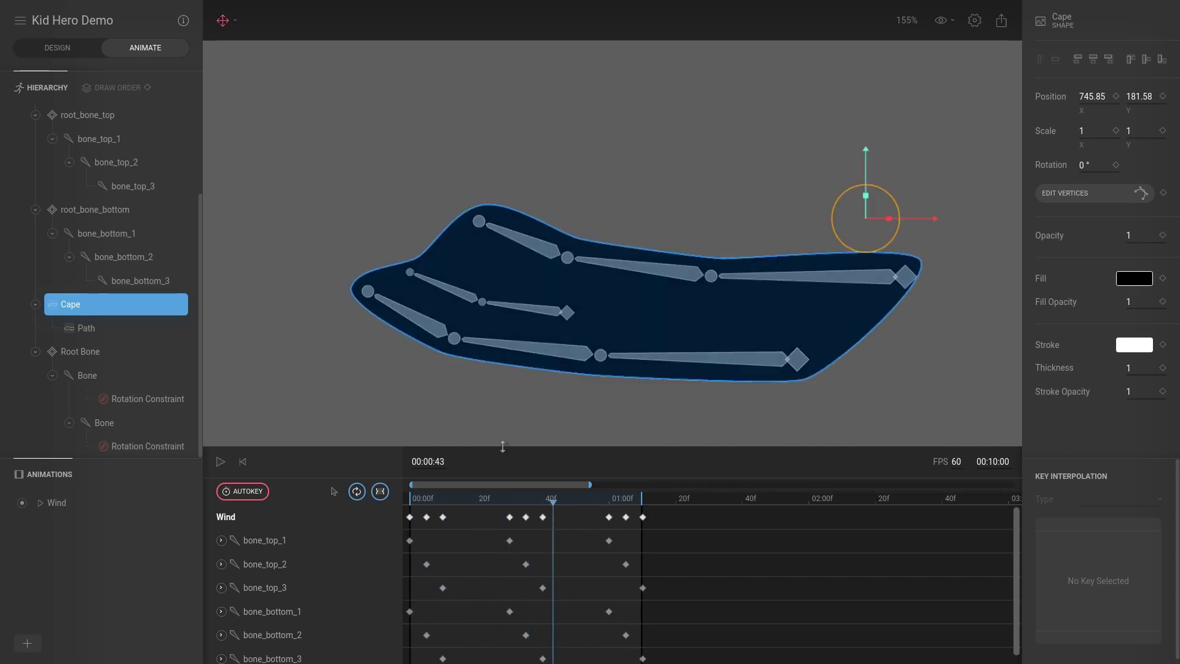
In design mode, open the cape's path for vertex editing and examine the bone weights of the upper-edge vertices
{"action": "left_click", "coordinate": [69, 46]}
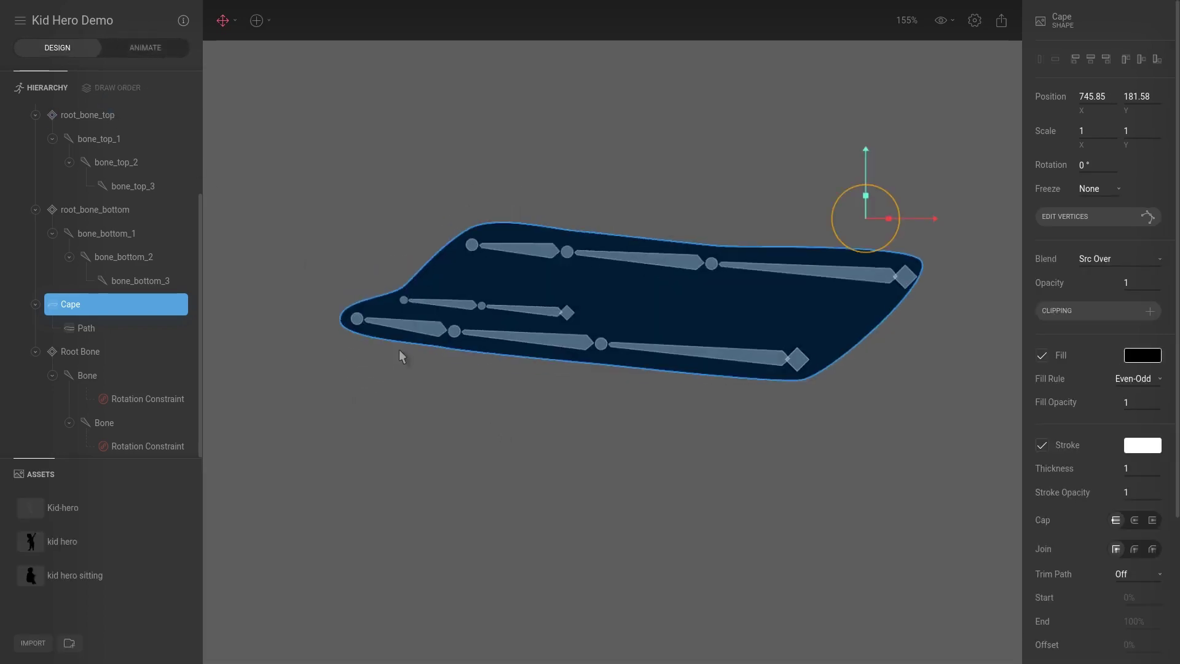
{"action": "double_click", "coordinate": [550, 285]}
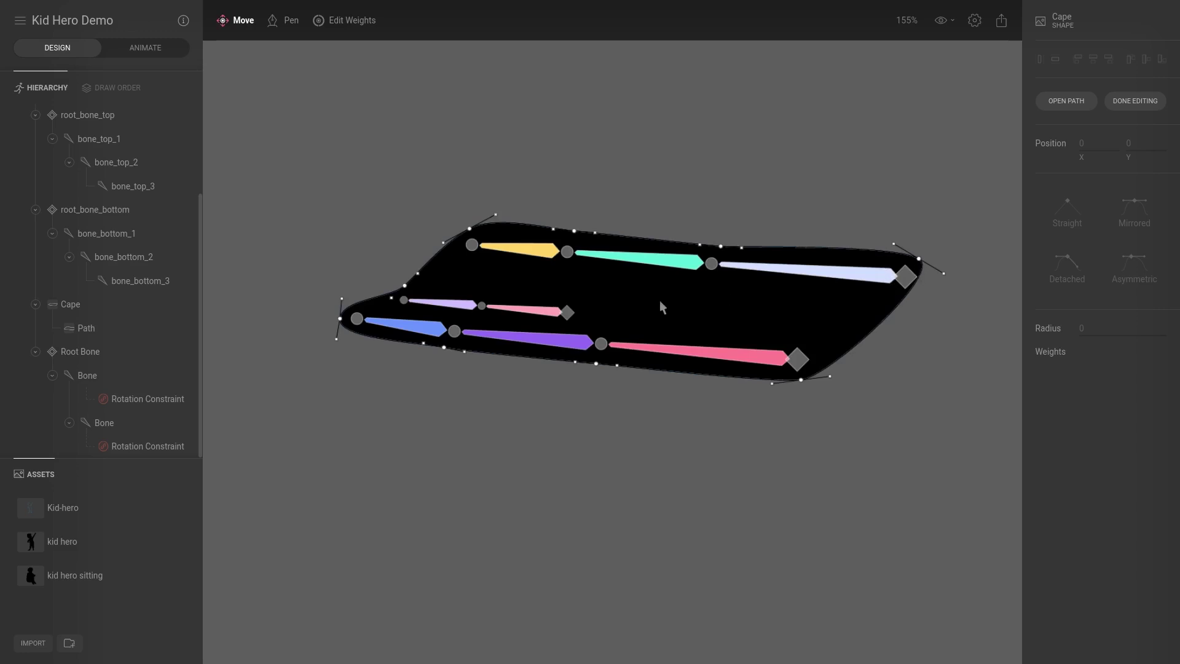
{"action": "left_click", "coordinate": [918, 258]}
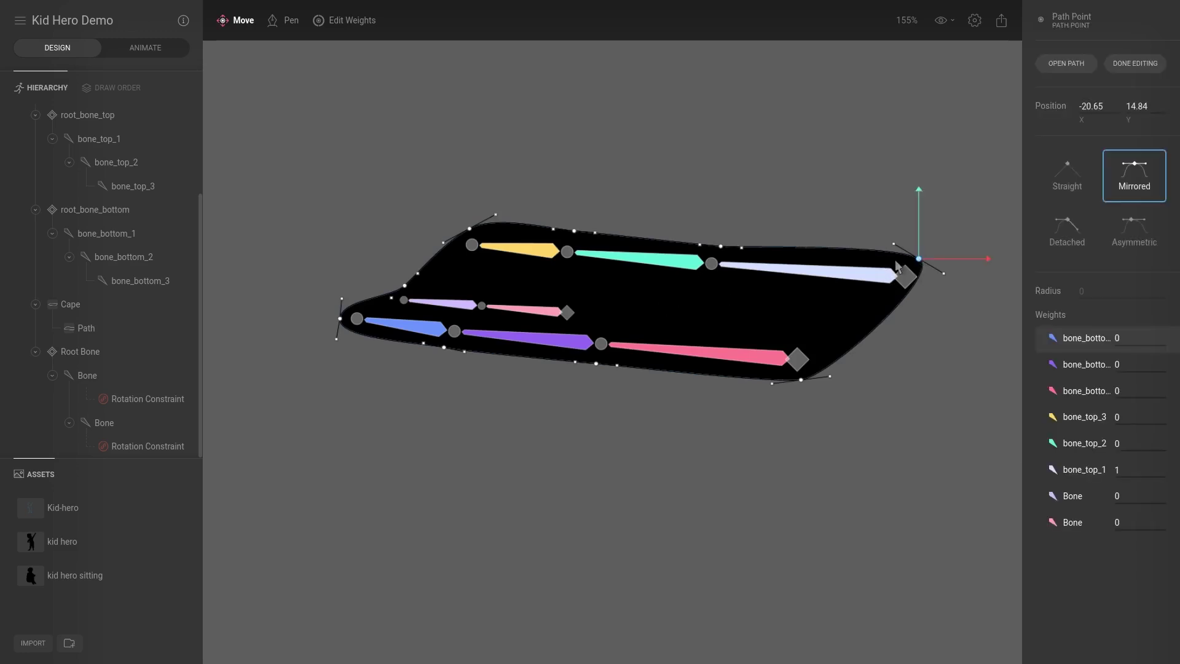
{"action": "left_click", "coordinate": [720, 246]}
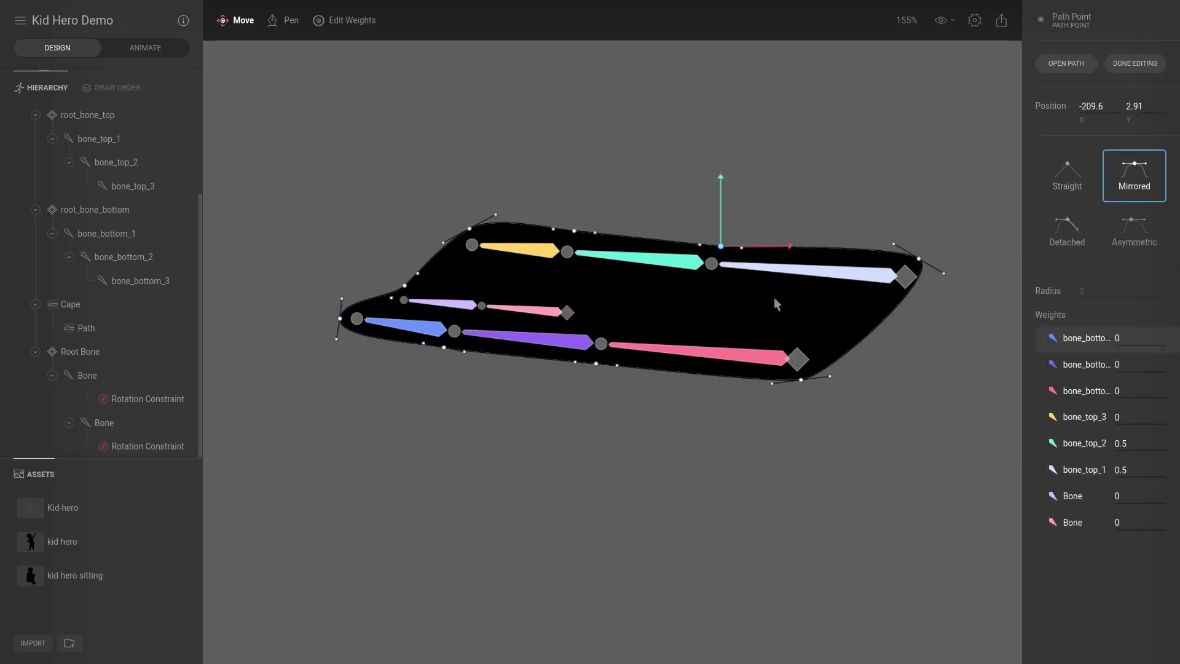
{"action": "left_click", "coordinate": [573, 231]}
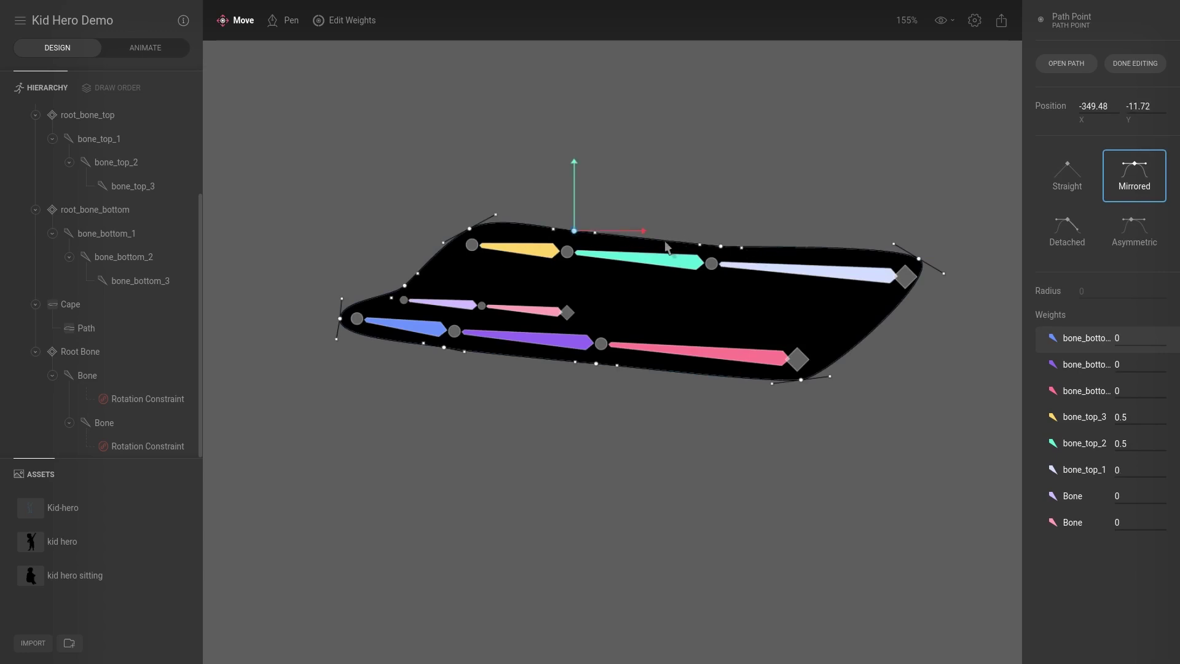
Try a Detached handle on the upper-edge vertex between bone_top_2 and bone_top_3, pulling its outer handle down, and undo the change
{"action": "left_click", "coordinate": [1065, 236]}
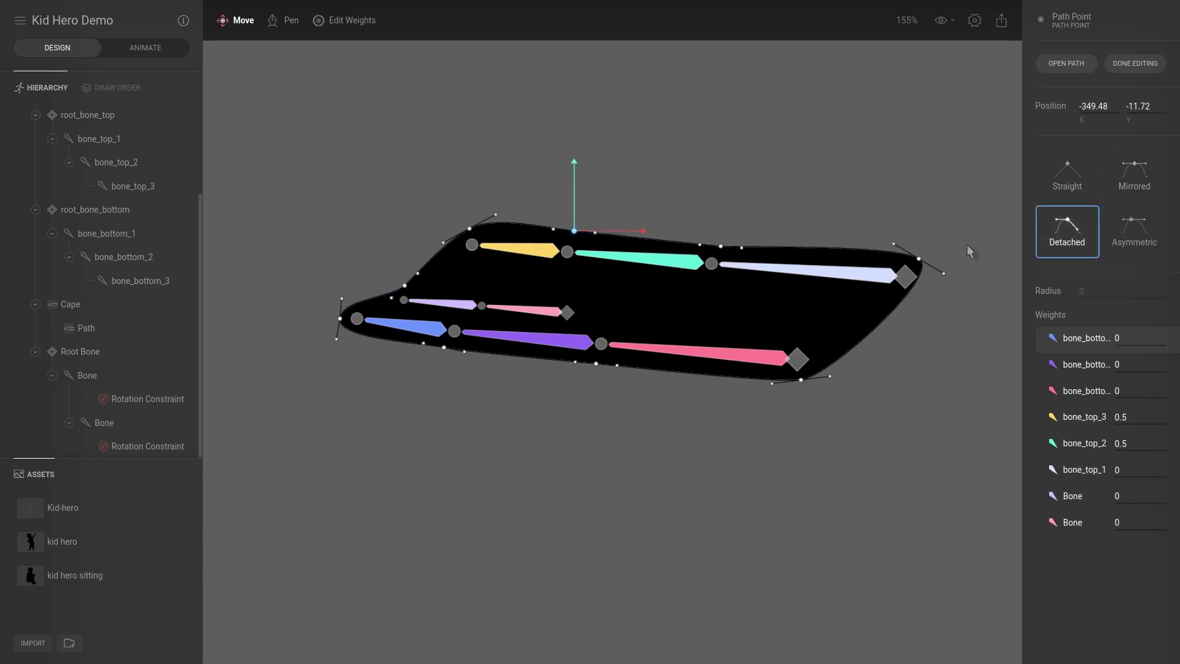
{"action": "left_click_drag", "start_coordinate": [553, 228], "coordinate": [557, 260]}
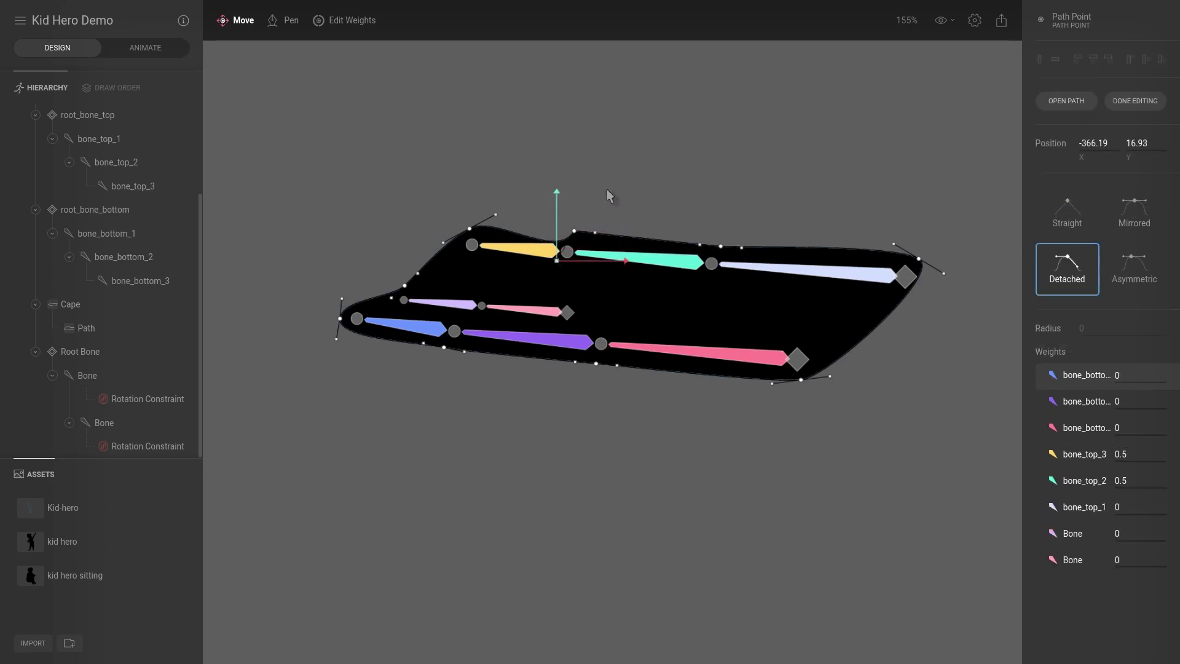
{"action": "left_click", "coordinate": [582, 234]}
{"action": "key", "text": "ctrl+z"}
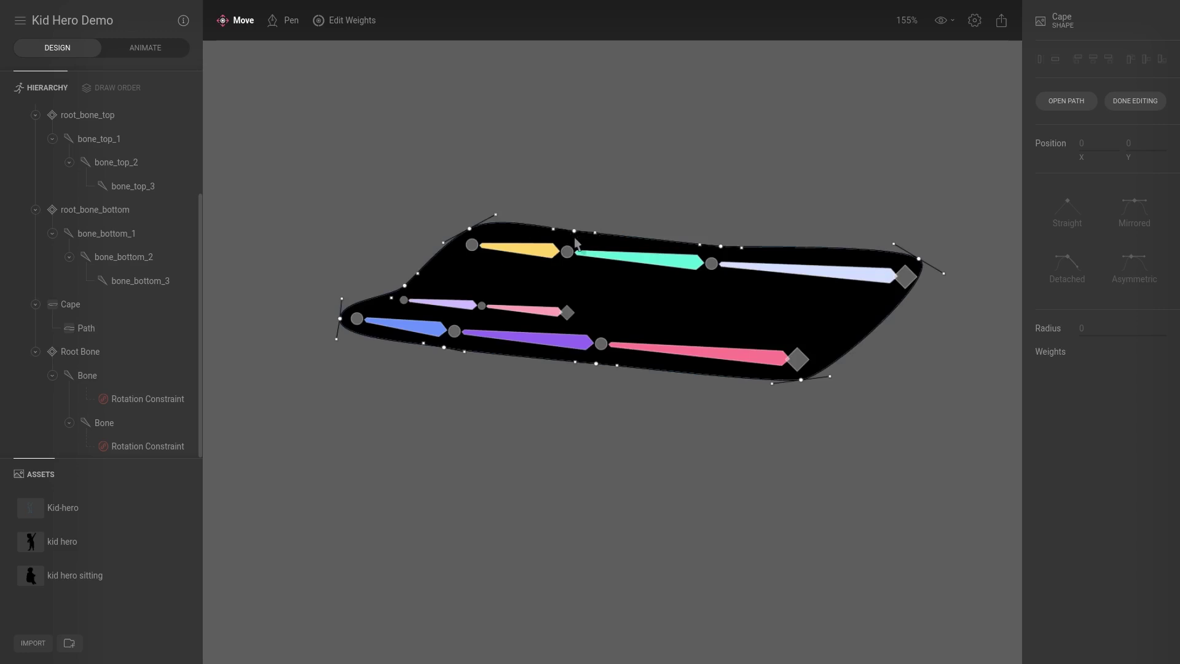
Examine the bone weights of that upper-edge vertex and of the extra left-edge vertex near the middle chain, and clear the selection
{"action": "left_click", "coordinate": [574, 234]}
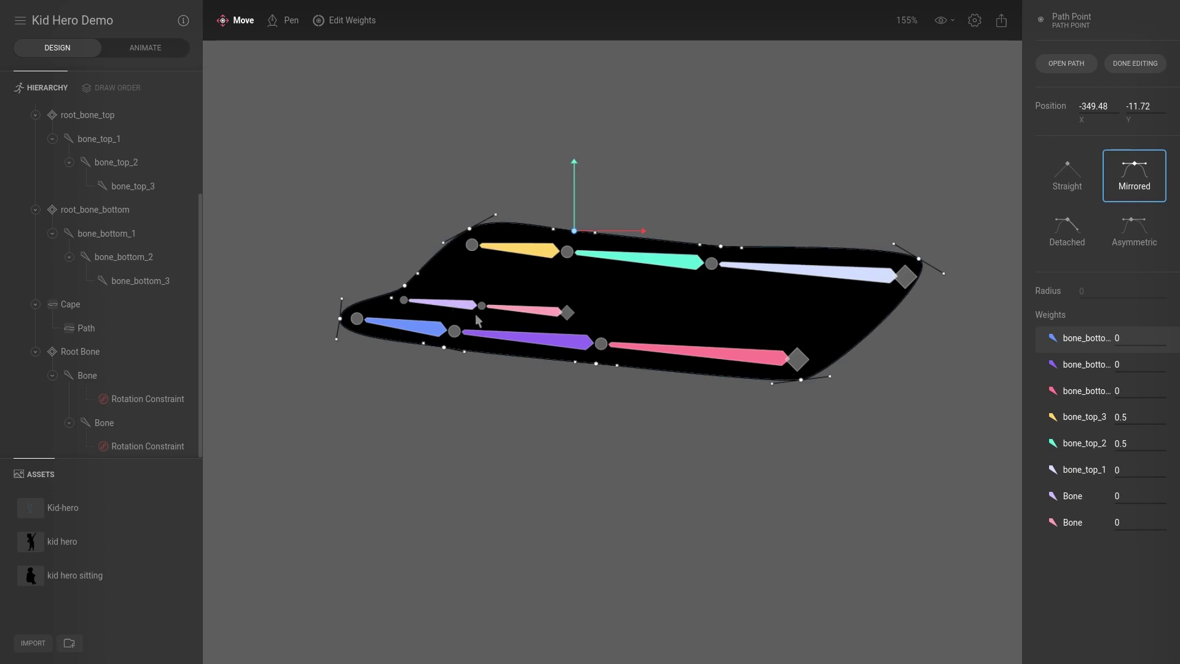
{"action": "left_click", "coordinate": [404, 286]}
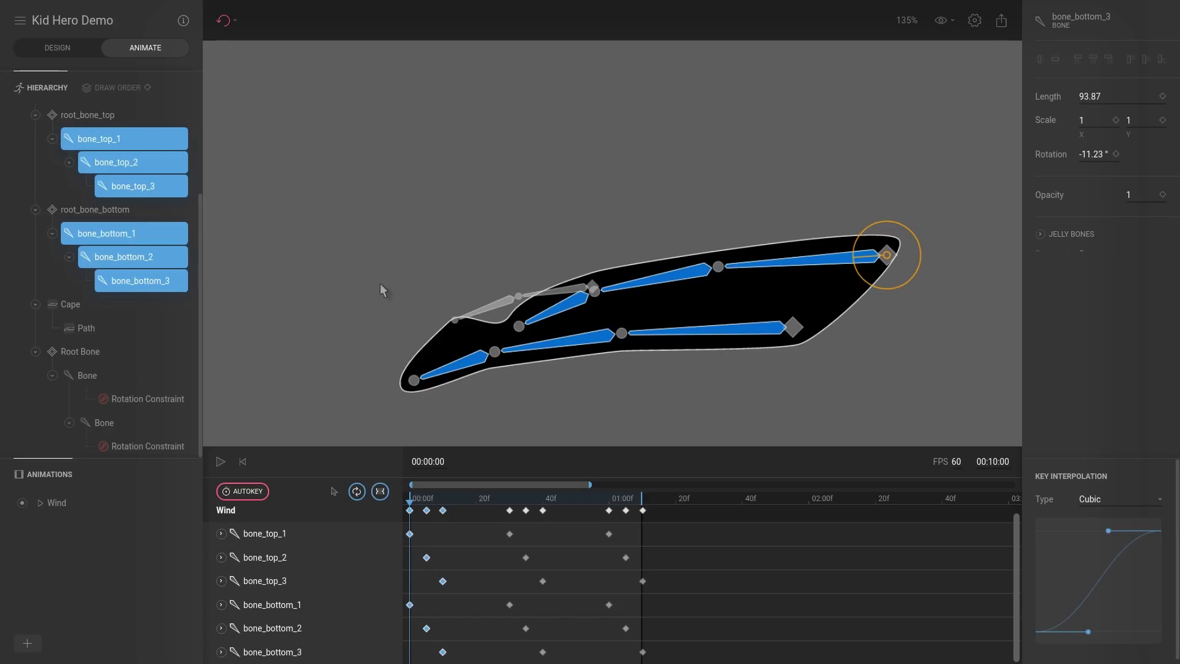
{"action": "left_click", "coordinate": [380, 283]}
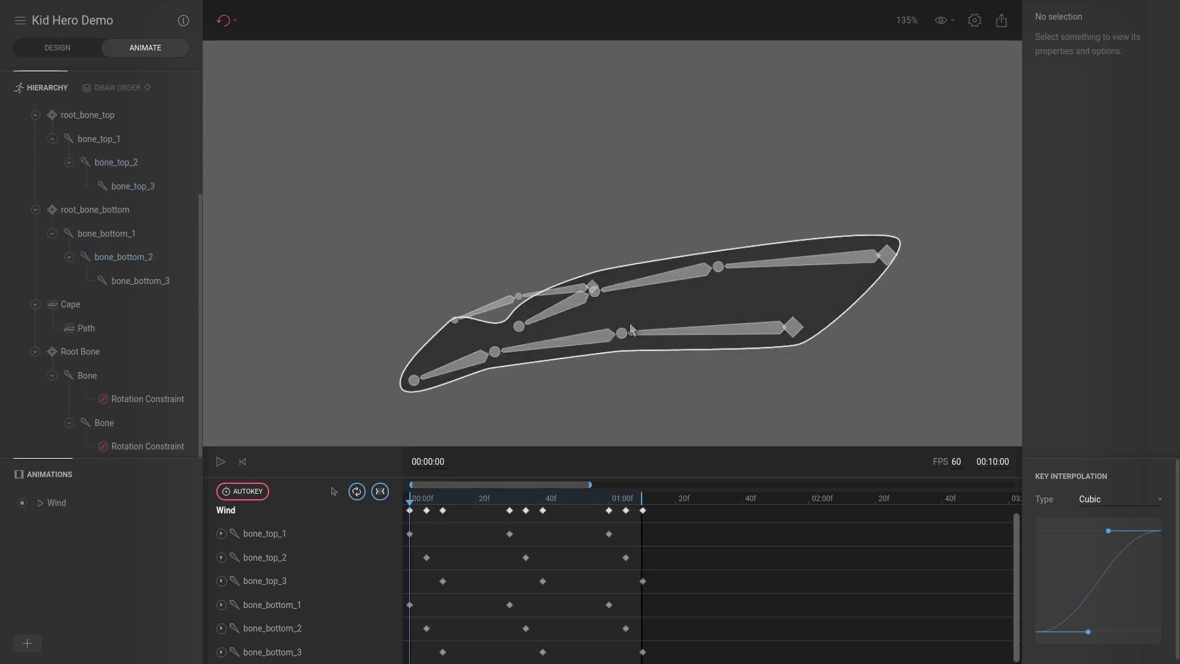
Return to design mode, check the cape's vertices, and review the Rotation Constraint settings of the middle chain's first bone
{"action": "left_click", "coordinate": [60, 48]}
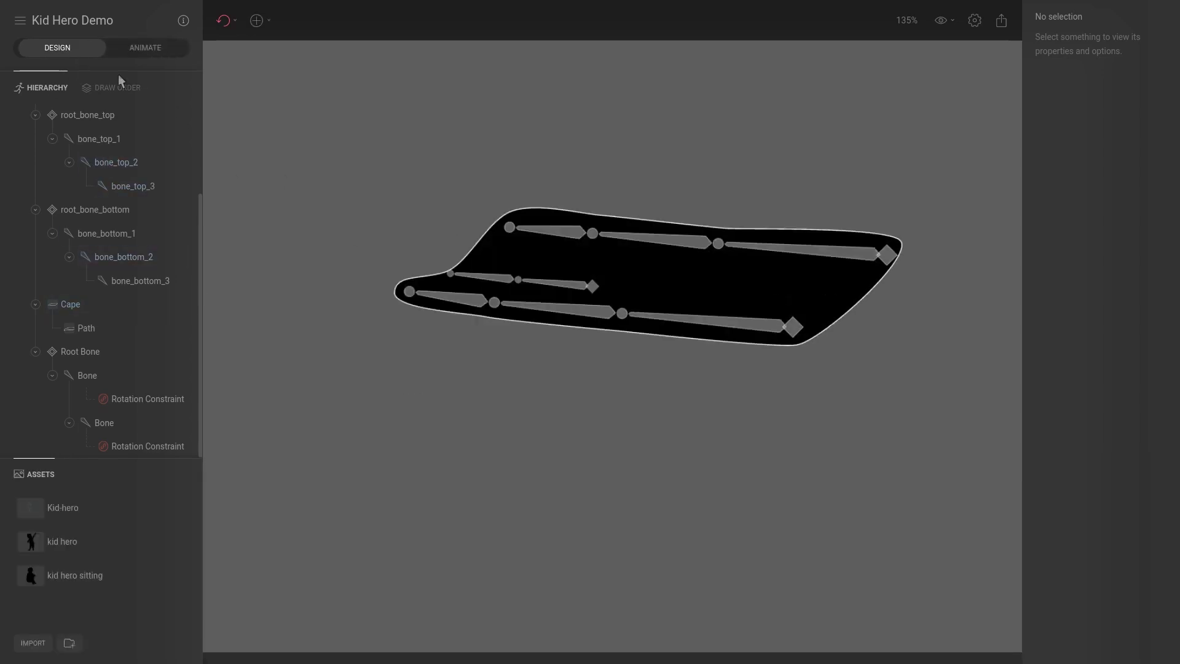
{"action": "left_click", "coordinate": [541, 249]}
{"action": "double_click", "coordinate": [540, 249]}
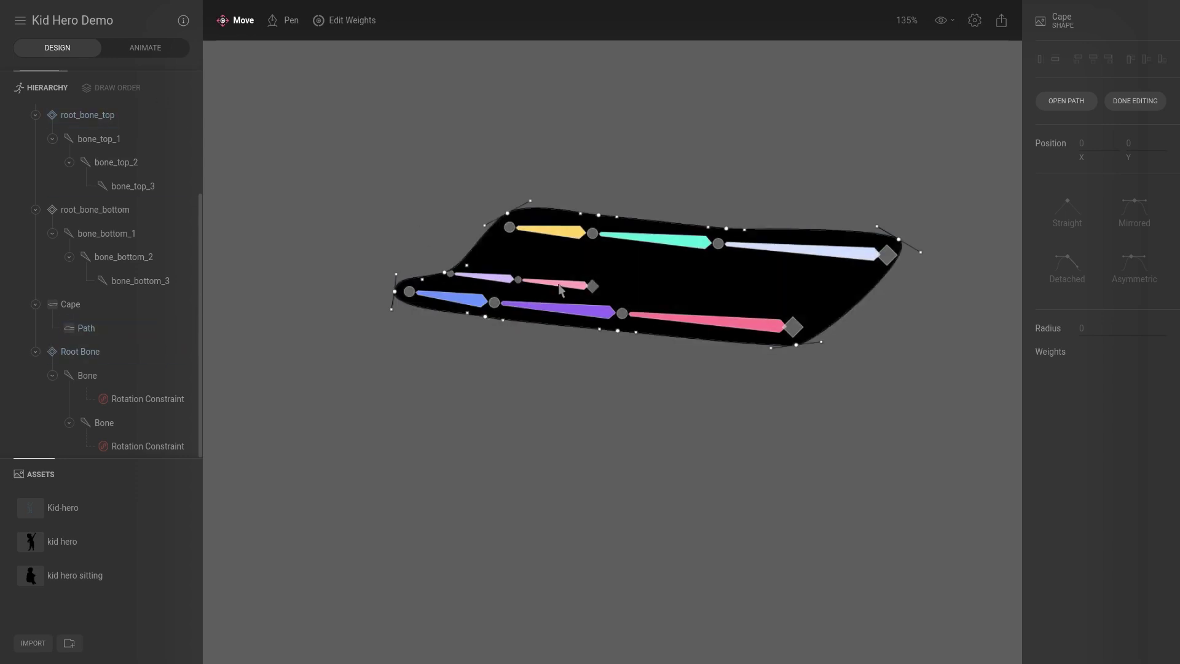
{"action": "left_click", "coordinate": [145, 390]}
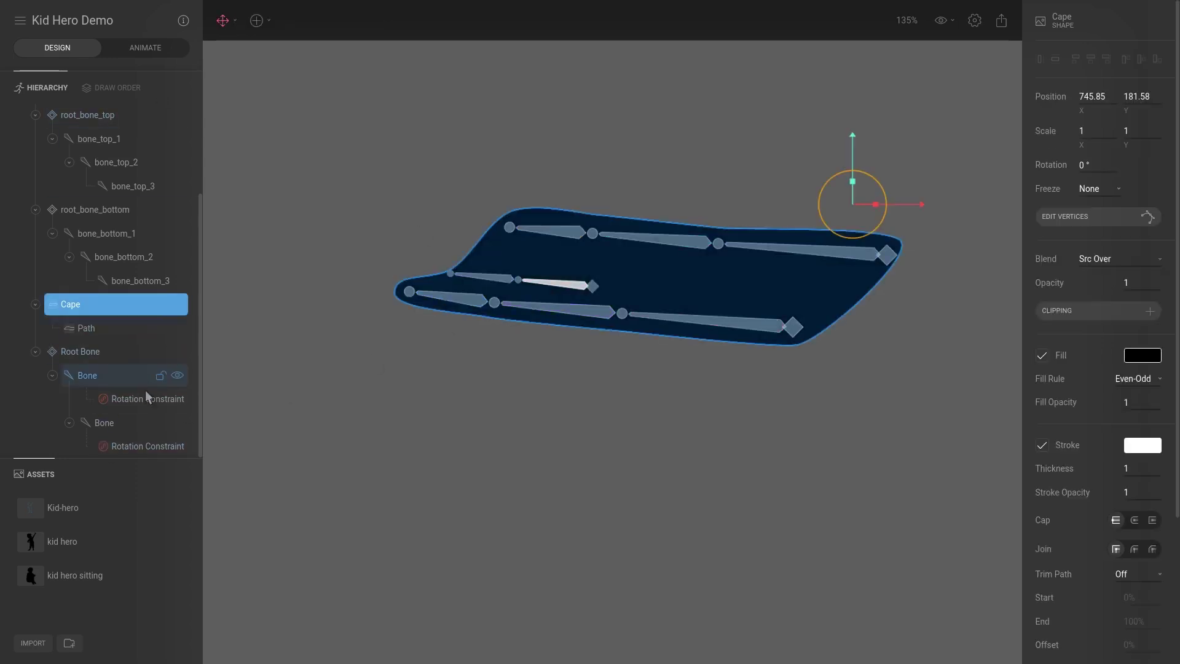
{"action": "left_click", "coordinate": [148, 399]}
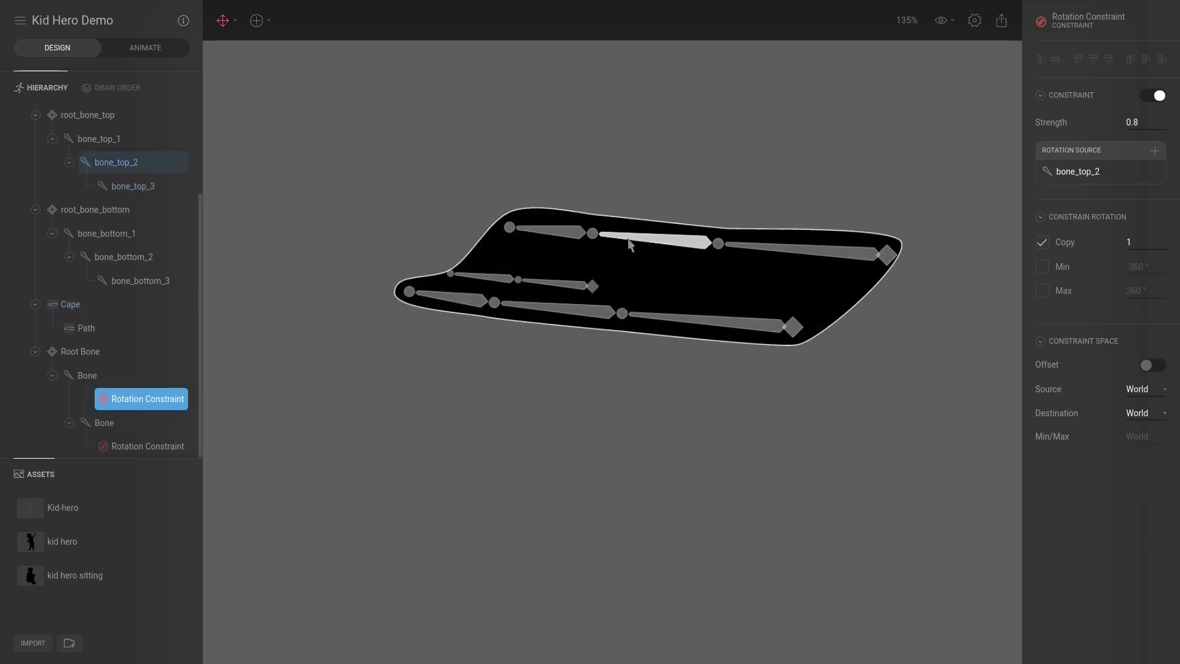
In the Wind animation, try rotating bone_bottom_1 to about -184° at frame 0 and revert it
{"action": "left_click", "coordinate": [159, 49]}
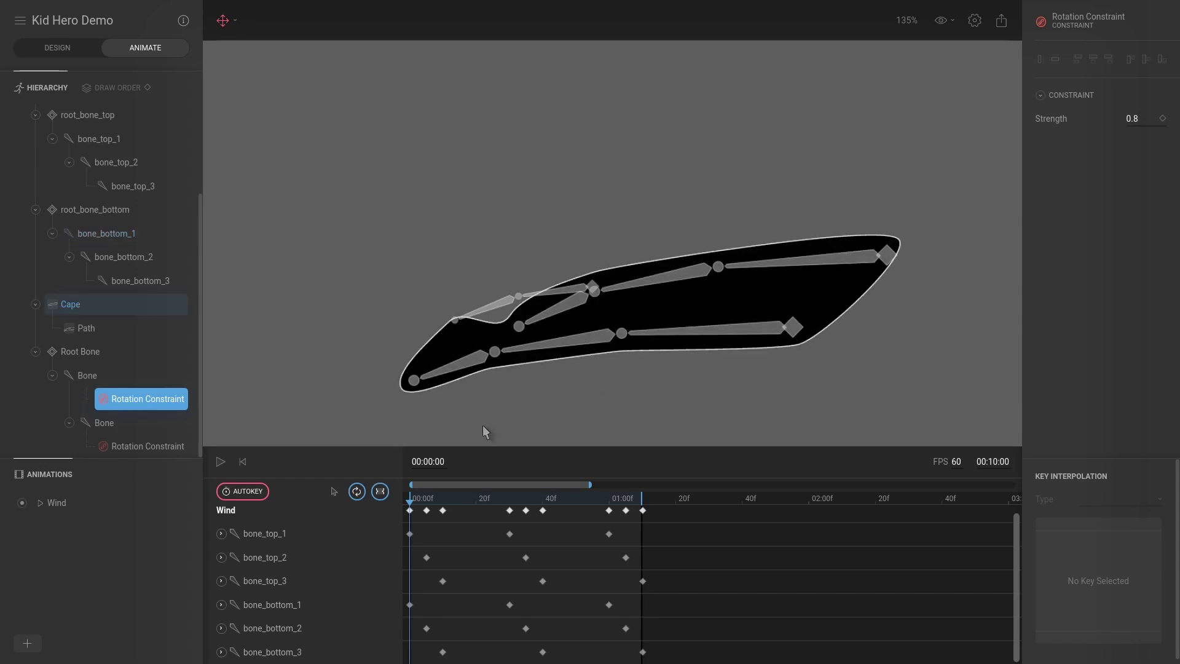
{"action": "left_click", "coordinate": [707, 335]}
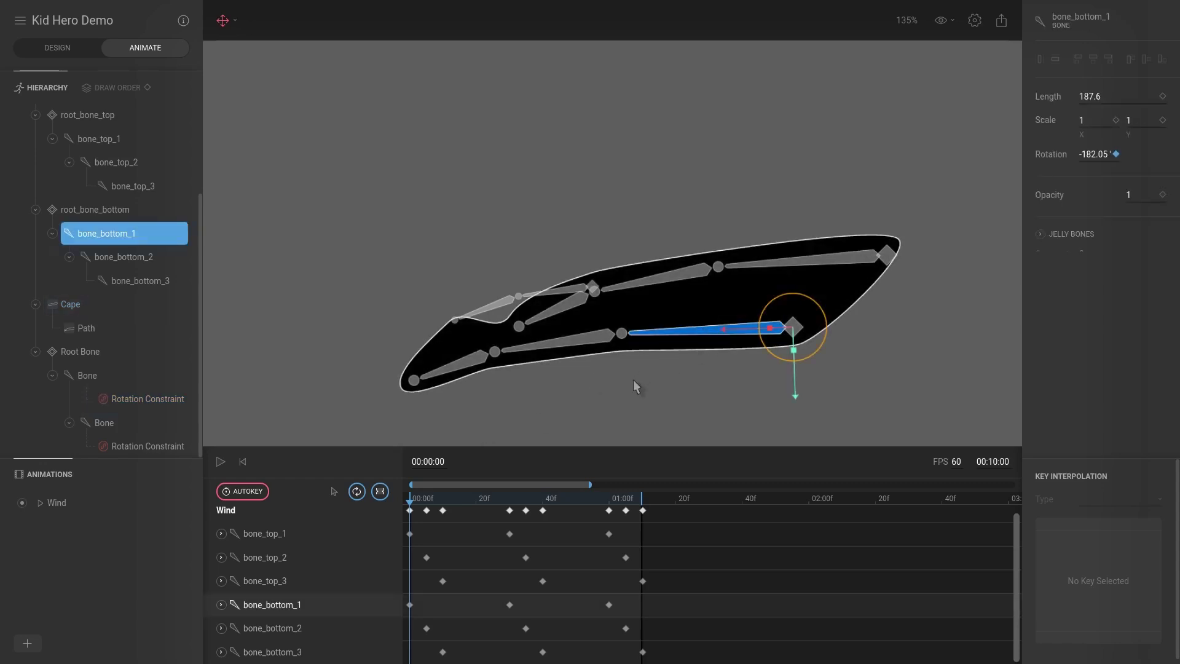
{"action": "key", "text": "r"}
{"action": "left_click_drag", "start_coordinate": [679, 371], "coordinate": [678, 376]}
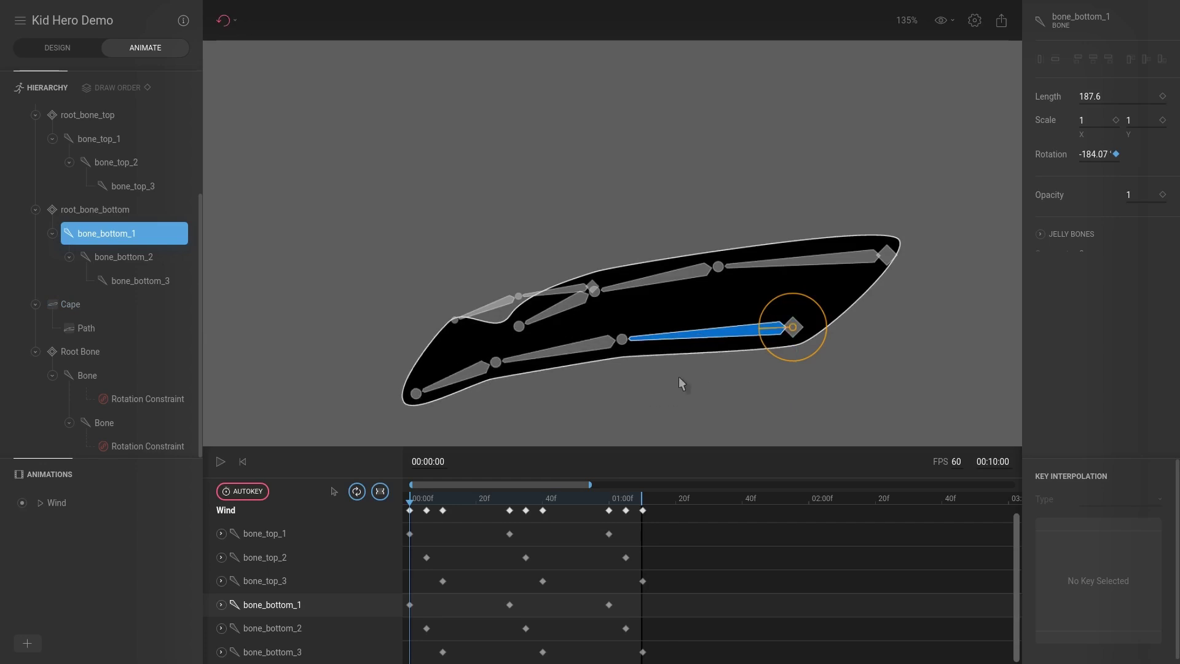
{"action": "left_click", "coordinate": [425, 498]}
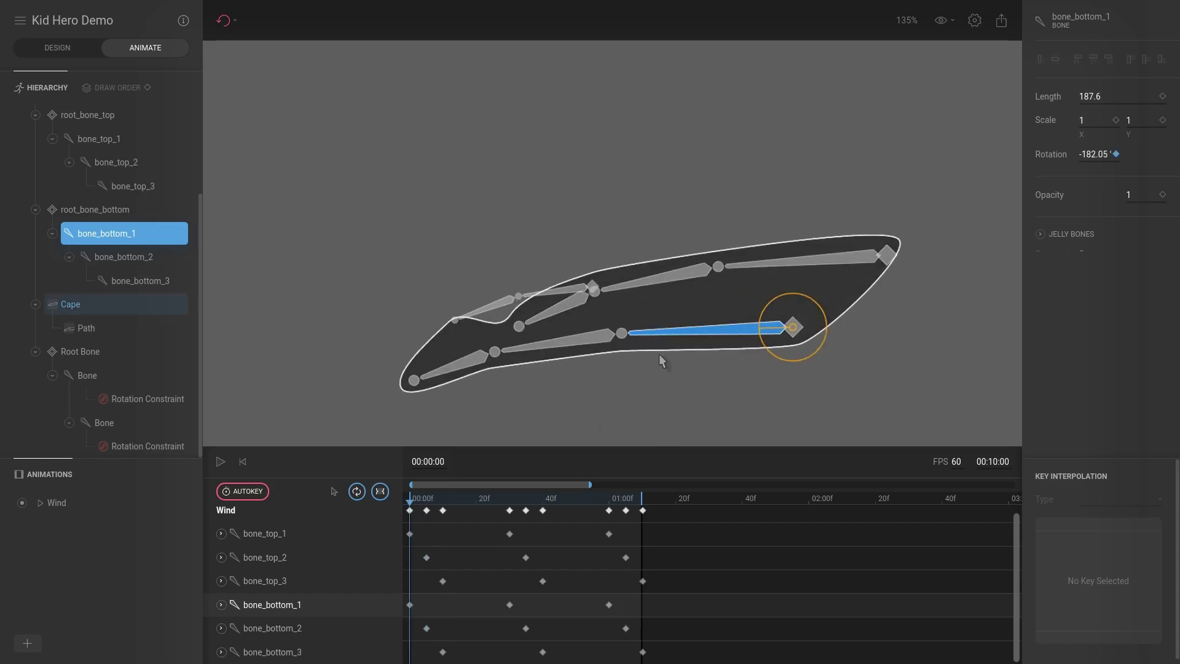
{"action": "left_click", "coordinate": [407, 498]}
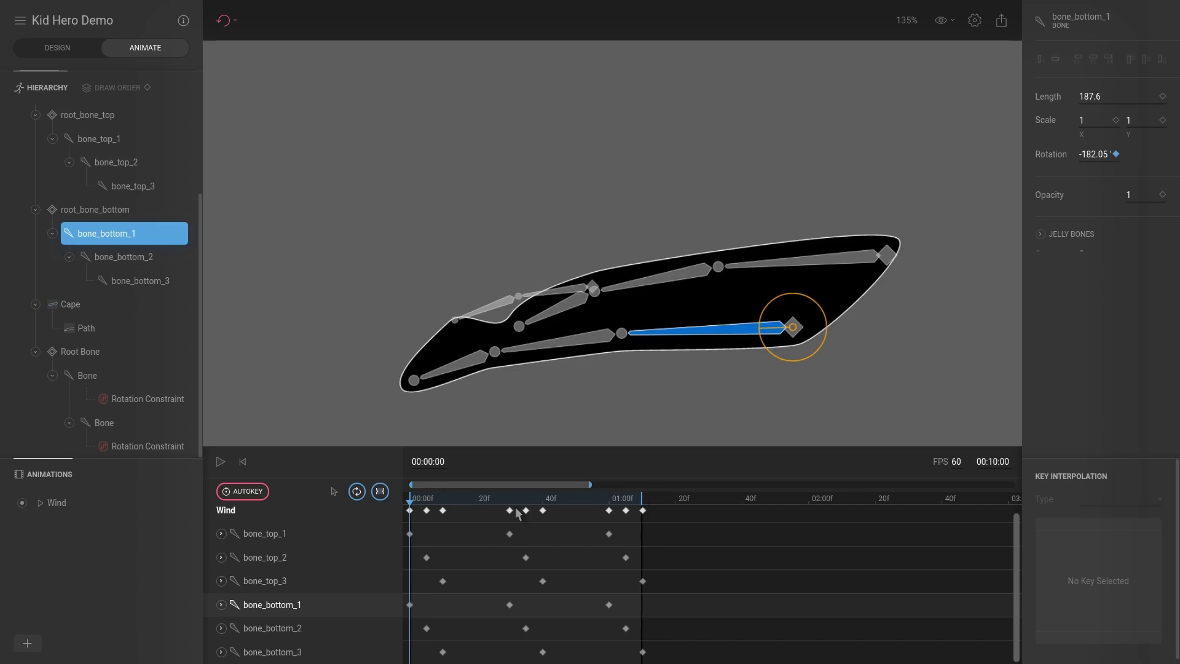
Play and pause the Wind animation repeatedly and scrub back to frame 0 to examine the cape's movement with the middle chain
{"action": "key", "text": "space"}
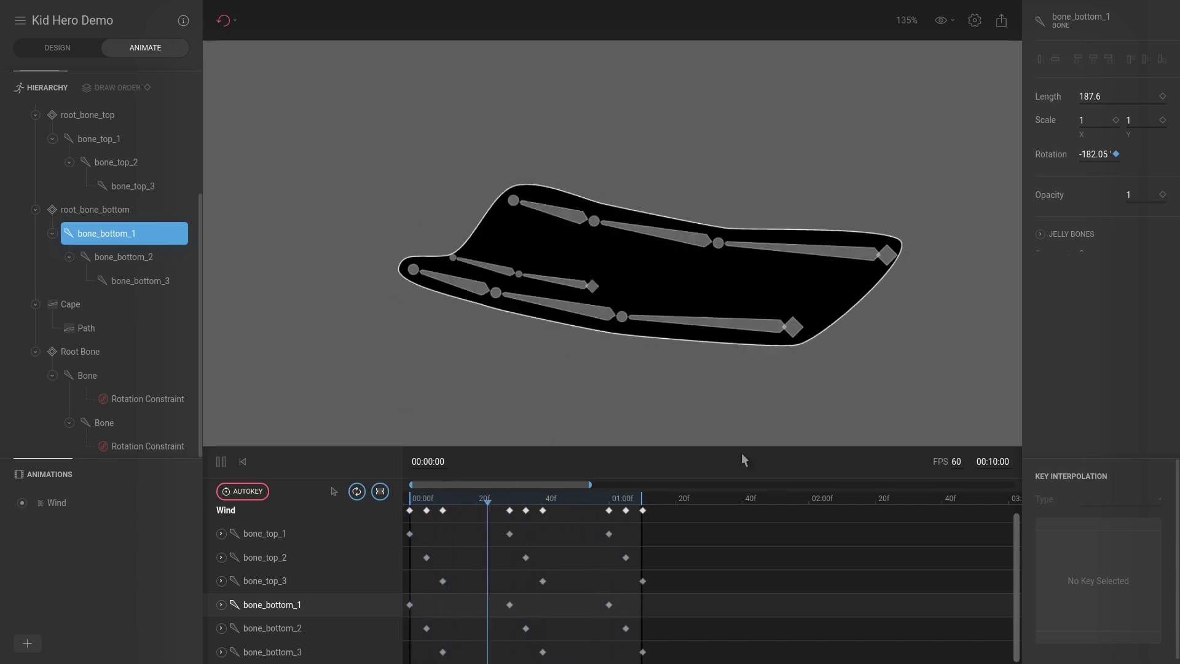
{"action": "key", "text": "space"}
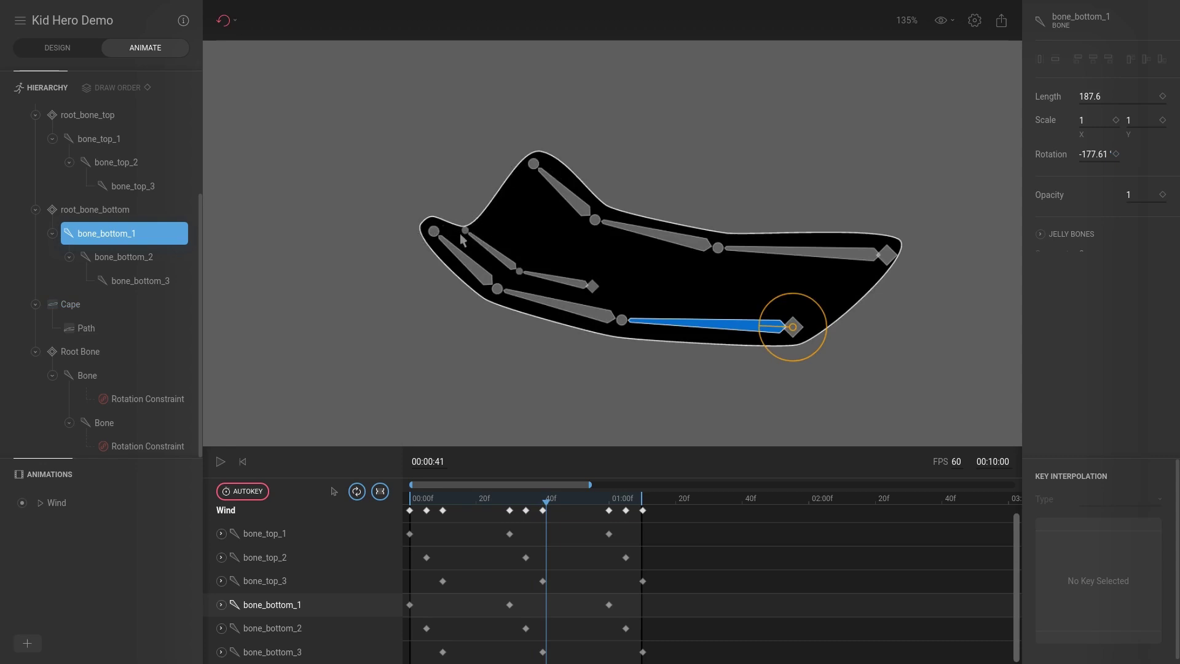
{"action": "key", "text": "space"}
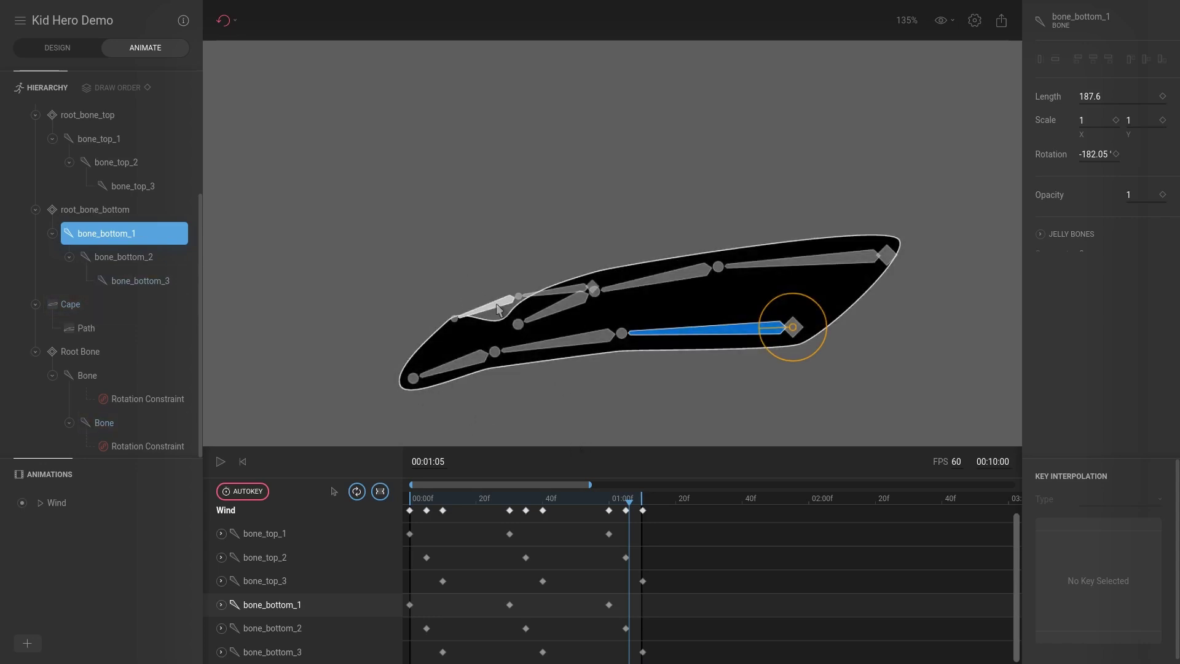
{"action": "key", "text": "space"}
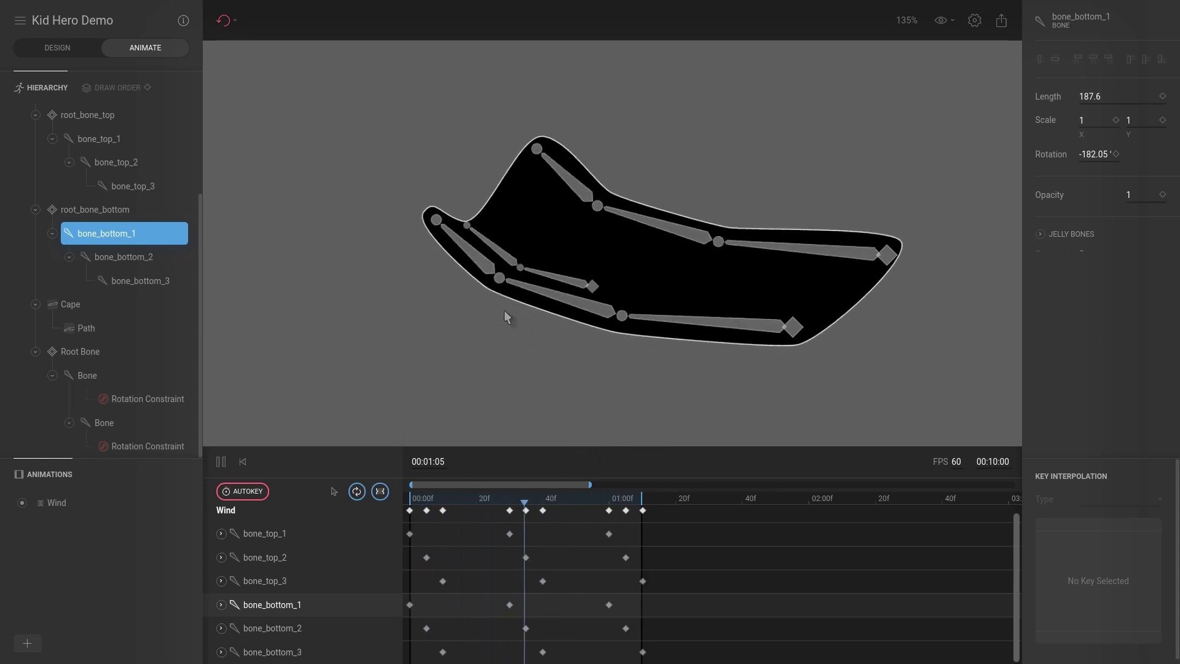
{"action": "key", "text": "space"}
{"action": "left_click_drag", "start_coordinate": [549, 502], "coordinate": [419, 496]}
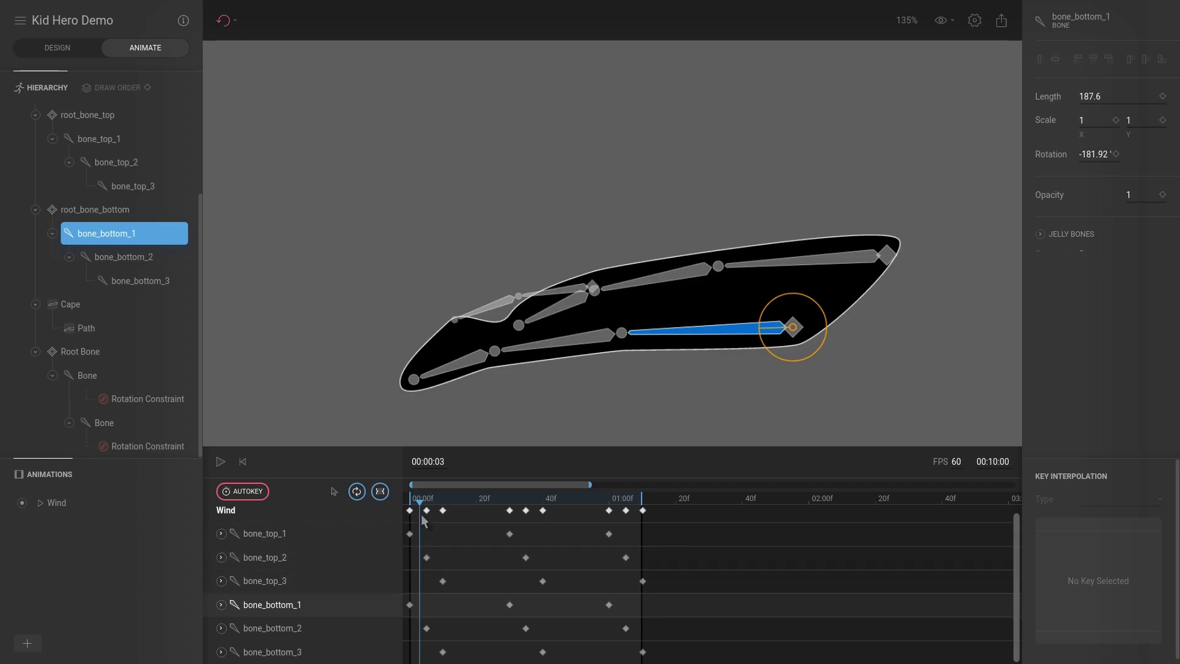
{"action": "left_click_drag", "start_coordinate": [420, 497], "coordinate": [401, 513]}
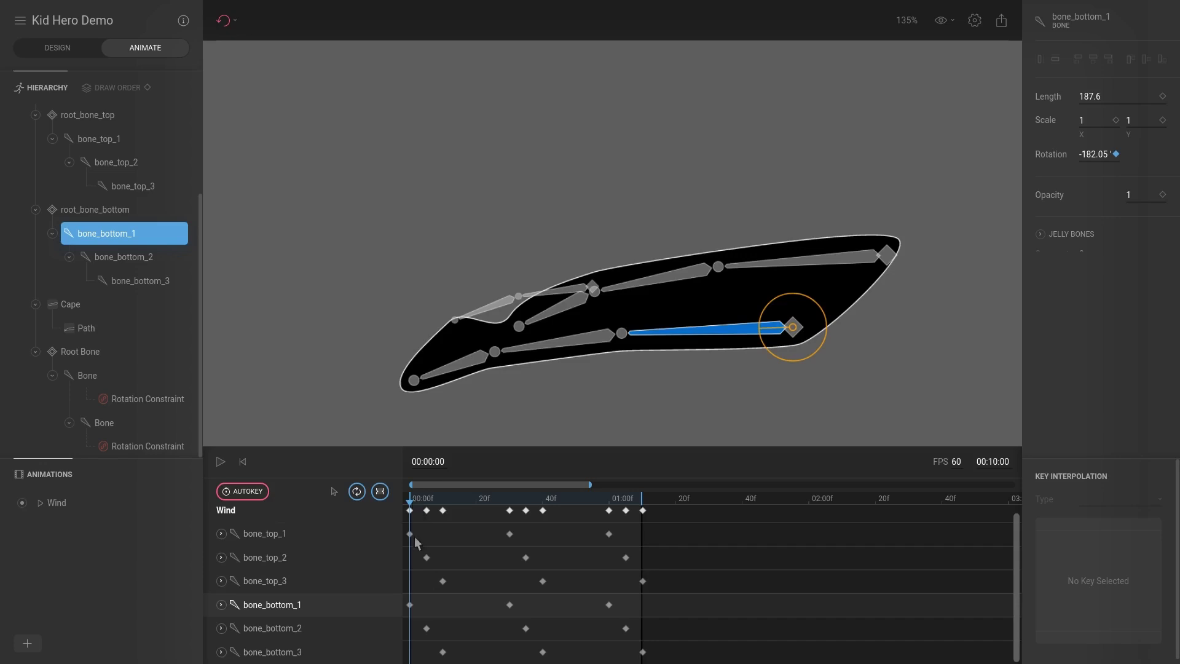
Select bone_bottom_3 and scrub the first and last frames of the Wind animation to compare its rotation
{"action": "left_click", "coordinate": [571, 339]}
{"action": "left_click", "coordinate": [472, 364]}
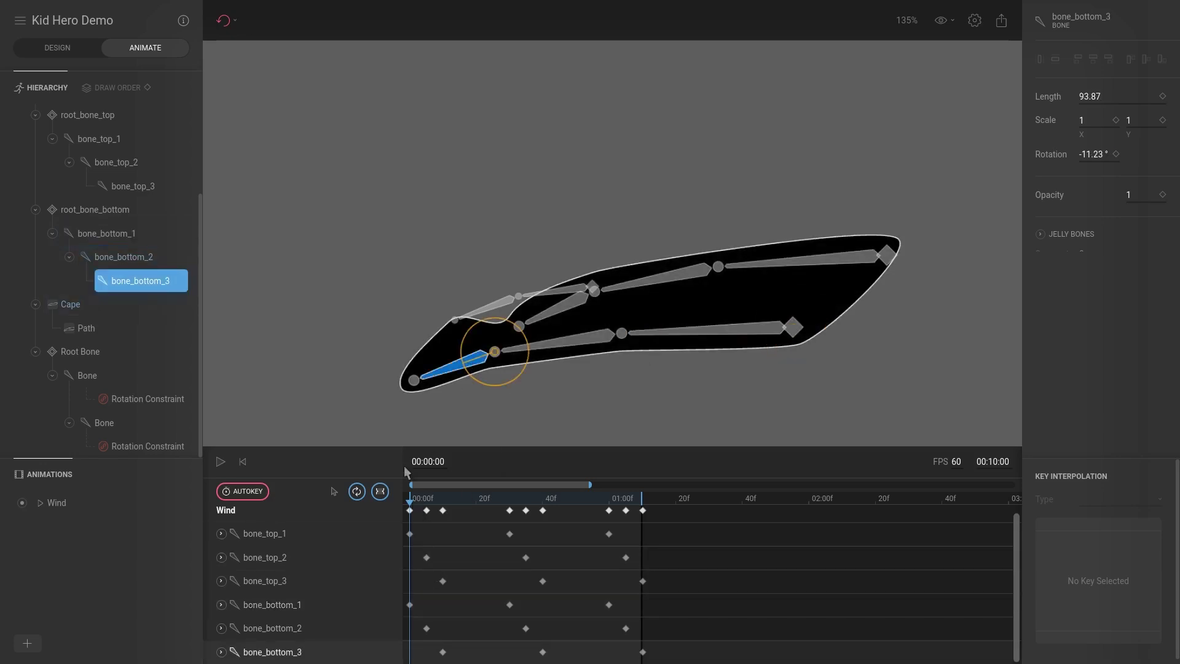
{"action": "mouse_move", "coordinate": [418, 501]}
{"action": "left_mouse_down"}
{"action": "mouse_move", "coordinate": [511, 481]}
{"action": "mouse_move", "coordinate": [412, 485]}
{"action": "left_mouse_up"}
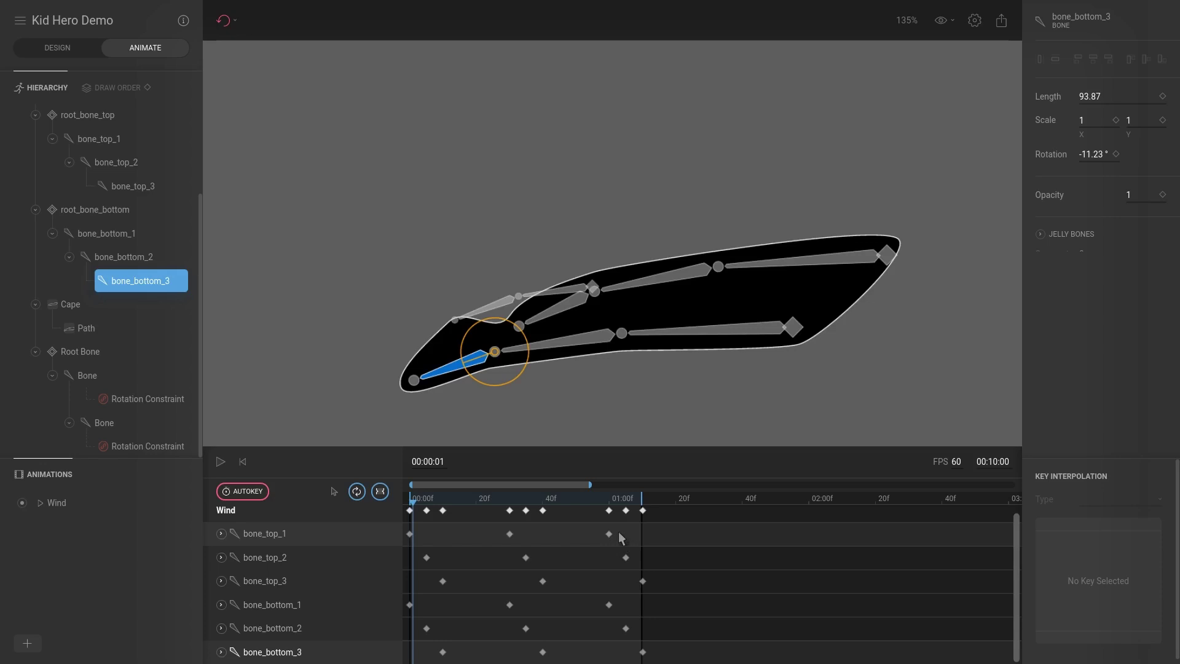
{"action": "left_click", "coordinate": [625, 499]}
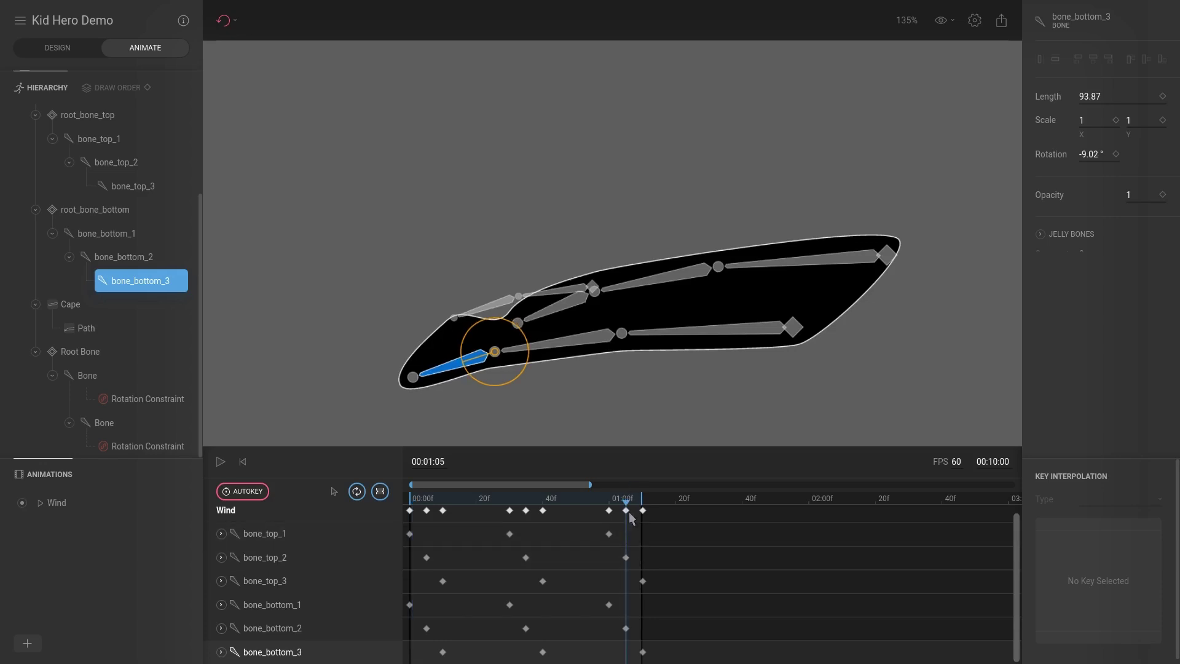
{"action": "left_click_drag", "start_coordinate": [628, 501], "coordinate": [633, 500]}
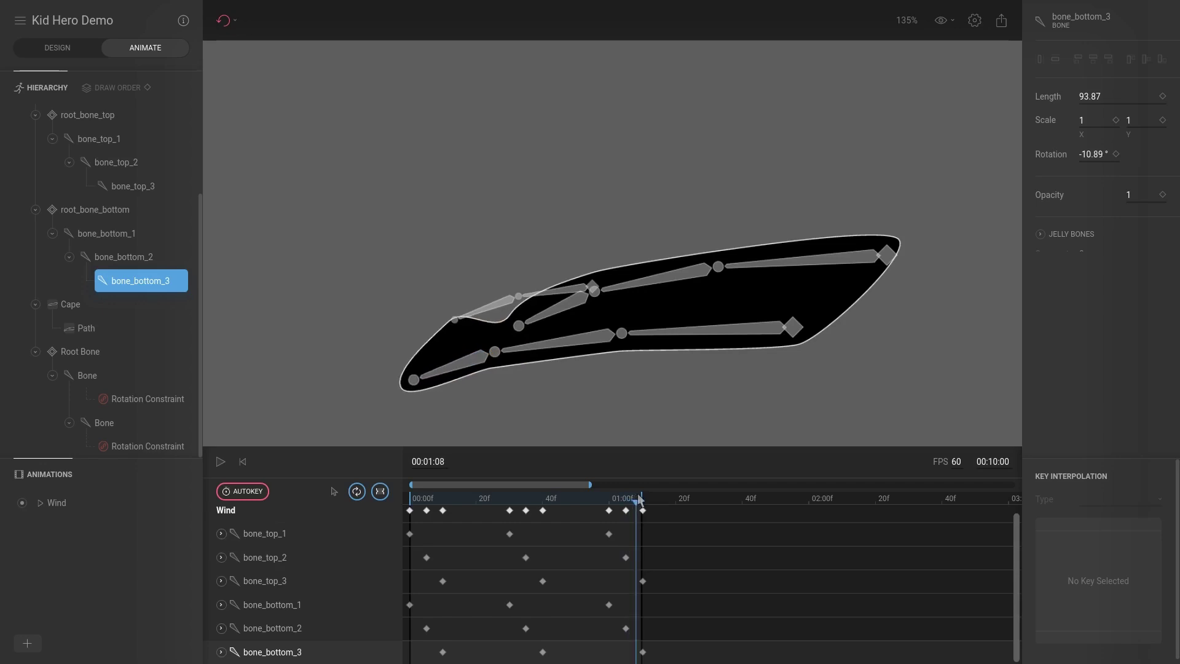
Select bone_top_1's last key and scrub between 00:00:10, 00:01:00 and 00:01:10 to compare the poses at the staggered keys
{"action": "left_click", "coordinate": [608, 533]}
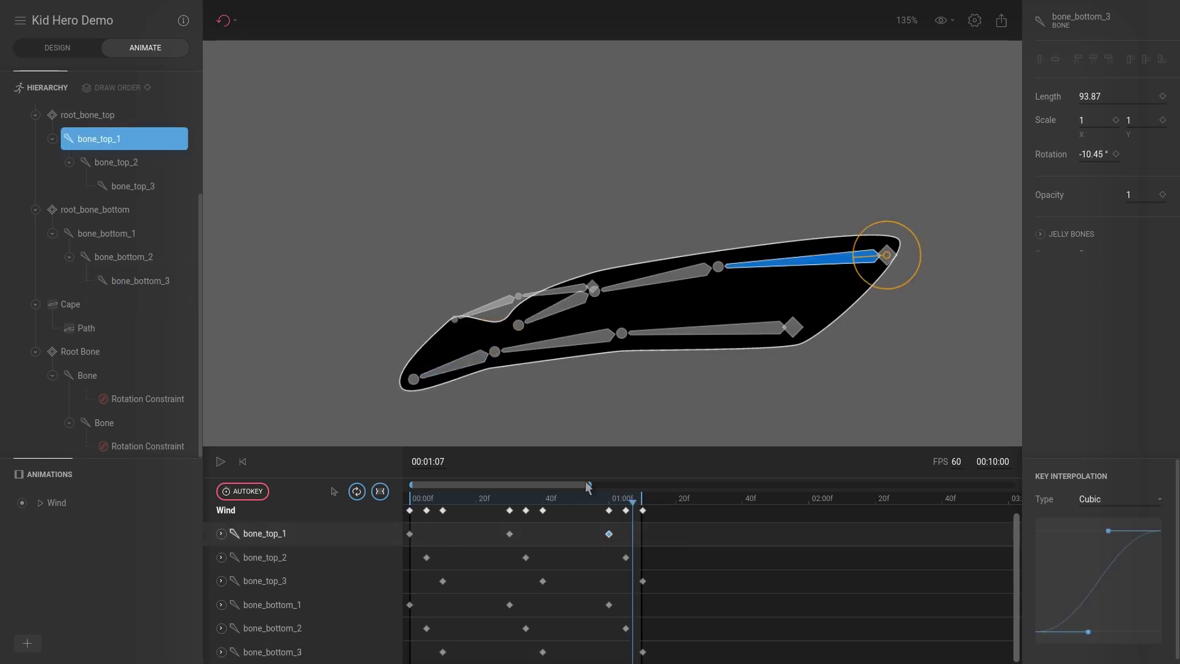
{"action": "mouse_move", "coordinate": [623, 502]}
{"action": "left_mouse_down"}
{"action": "mouse_move", "coordinate": [641, 502]}
{"action": "mouse_move", "coordinate": [623, 501]}
{"action": "left_mouse_up"}
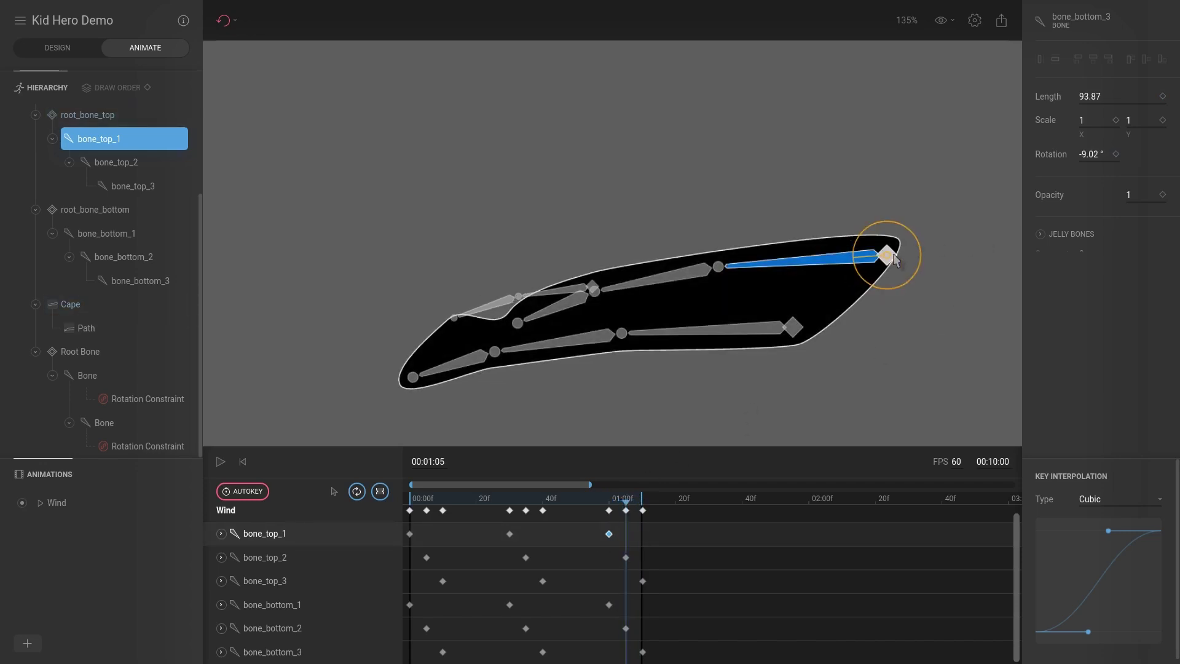
{"action": "left_click_drag", "start_coordinate": [623, 502], "coordinate": [625, 503]}
{"action": "left_click_drag", "start_coordinate": [631, 507], "coordinate": [610, 487]}
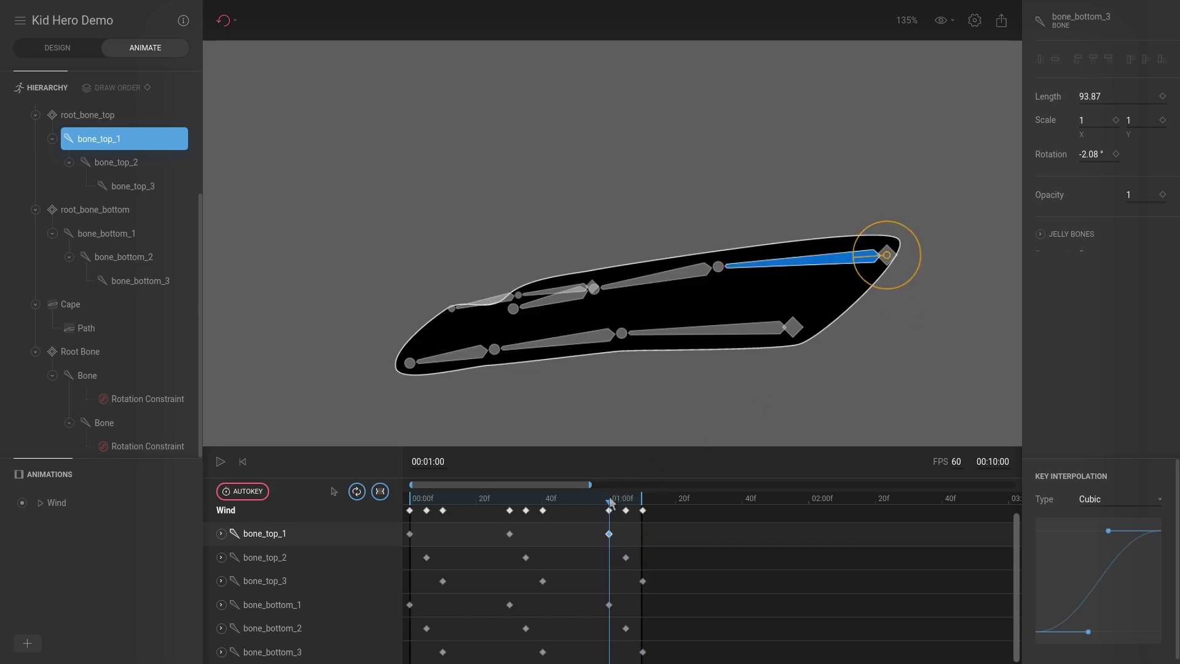
{"action": "left_click_drag", "start_coordinate": [609, 504], "coordinate": [444, 505]}
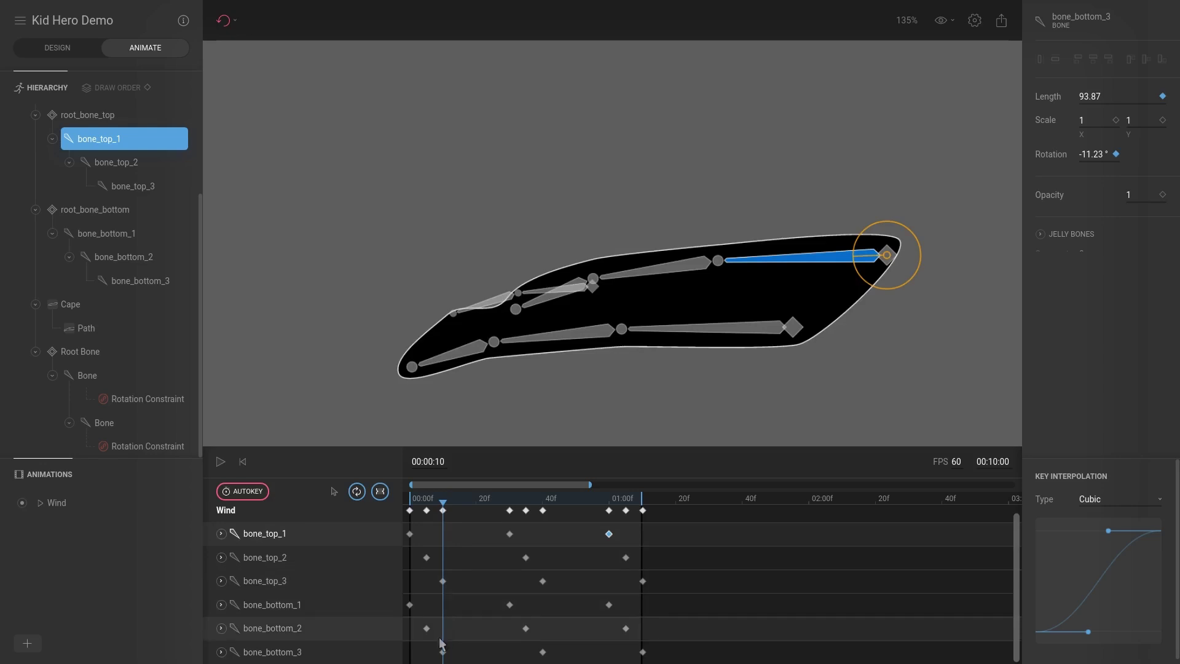
{"action": "left_click", "coordinate": [612, 499]}
{"action": "left_click", "coordinate": [642, 499]}
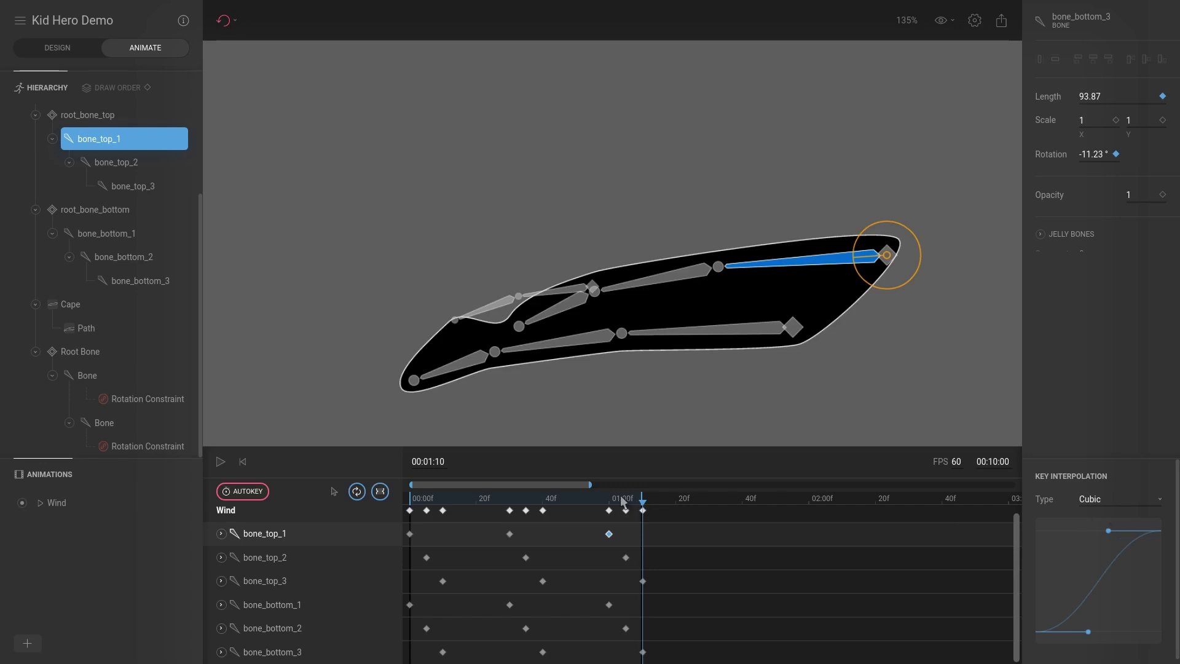
Scrub the Wind animation between frame 0 and 00:01:00 to compare the cape's start pose with its pose at one second
{"action": "mouse_move", "coordinate": [623, 501]}
{"action": "left_mouse_down"}
{"action": "mouse_move", "coordinate": [598, 501]}
{"action": "mouse_move", "coordinate": [611, 502]}
{"action": "left_mouse_up"}
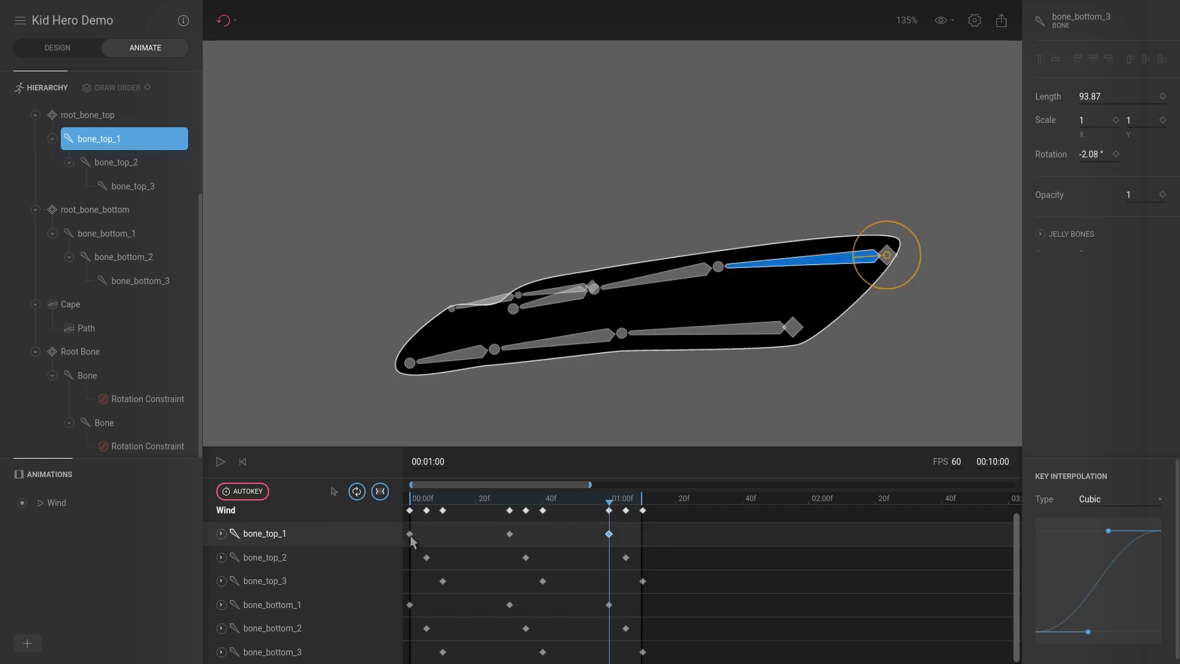
{"action": "left_click_drag", "start_coordinate": [484, 500], "coordinate": [411, 501]}
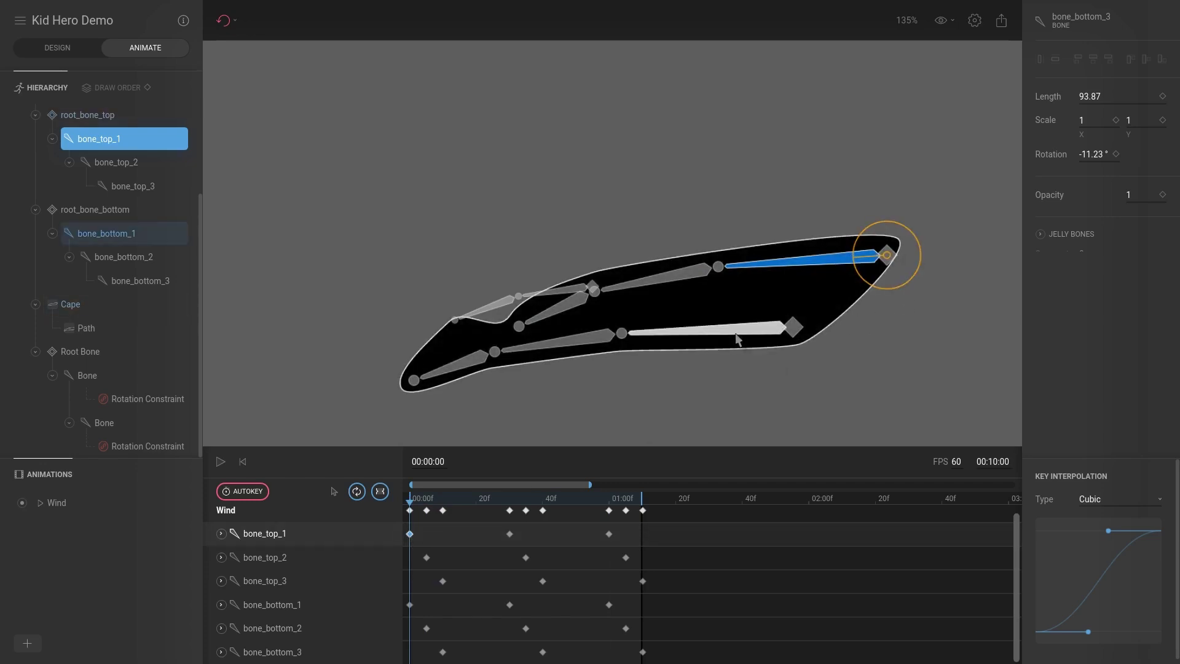
{"action": "left_click_drag", "start_coordinate": [424, 499], "coordinate": [415, 500]}
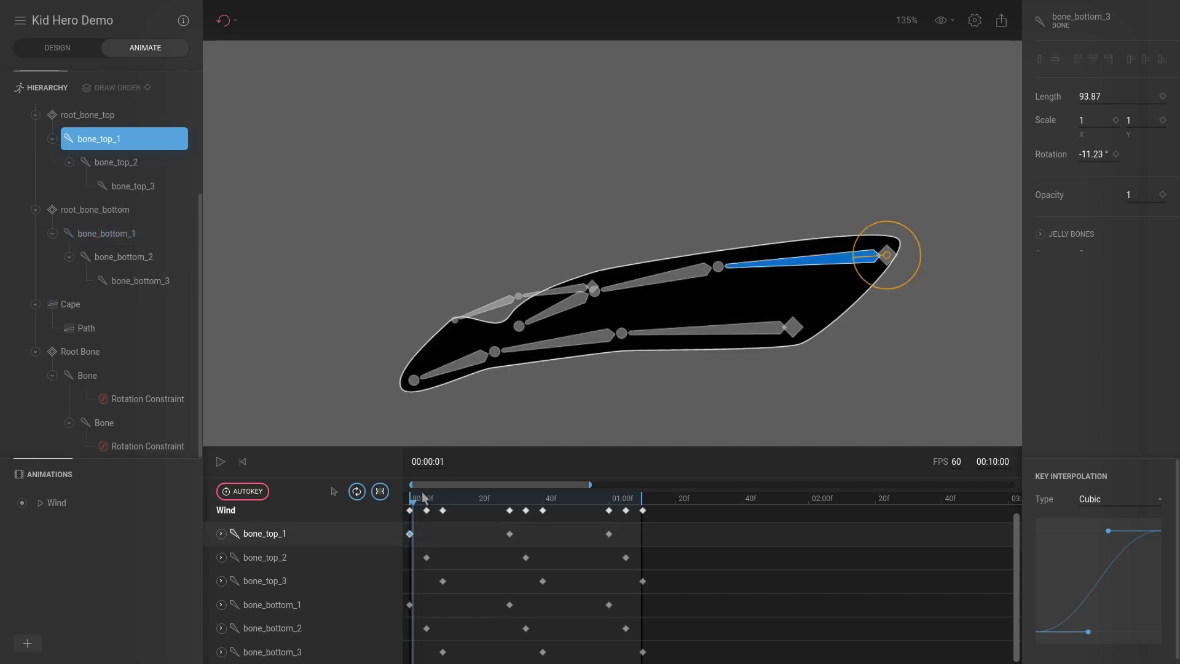
{"action": "left_click_drag", "start_coordinate": [424, 498], "coordinate": [610, 499]}
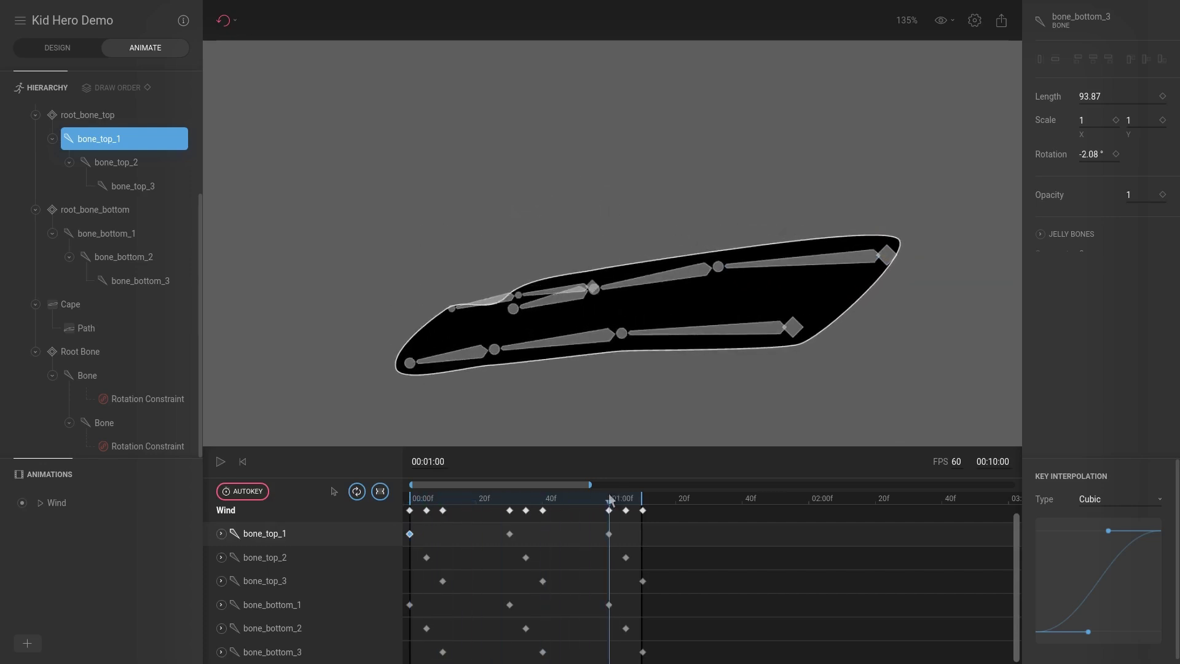
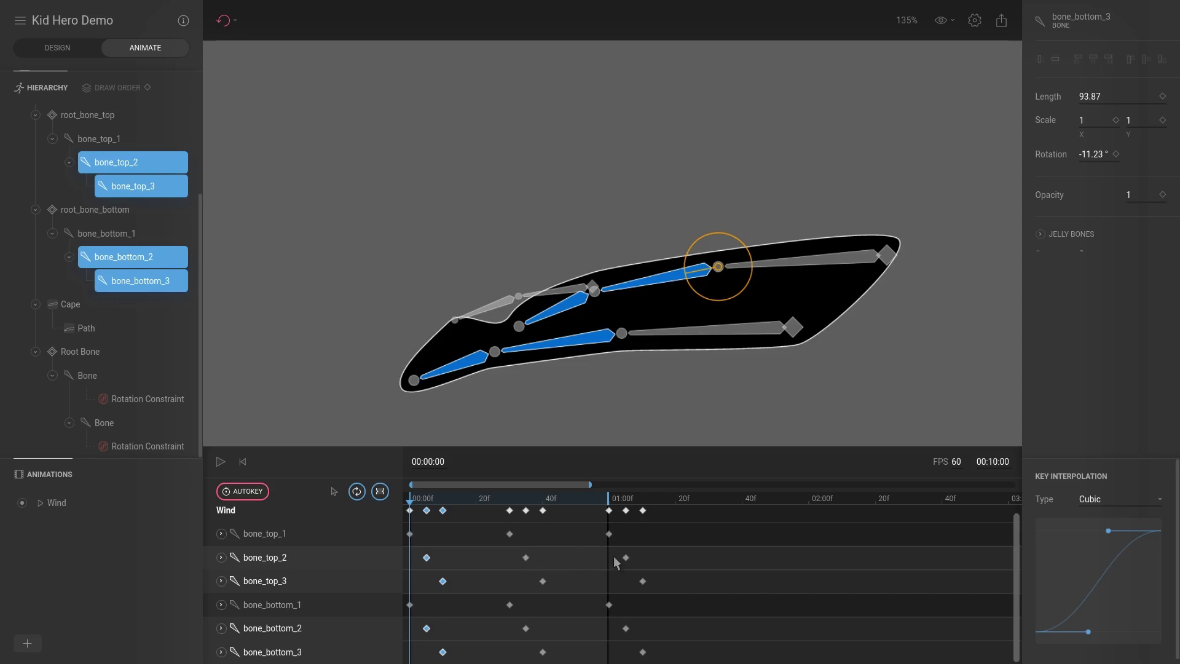
Add rotation keys to bone_top_2 and bone_top_3 at 00:01:00 in the Wind animation
{"action": "left_click_drag", "start_coordinate": [568, 500], "coordinate": [606, 504]}
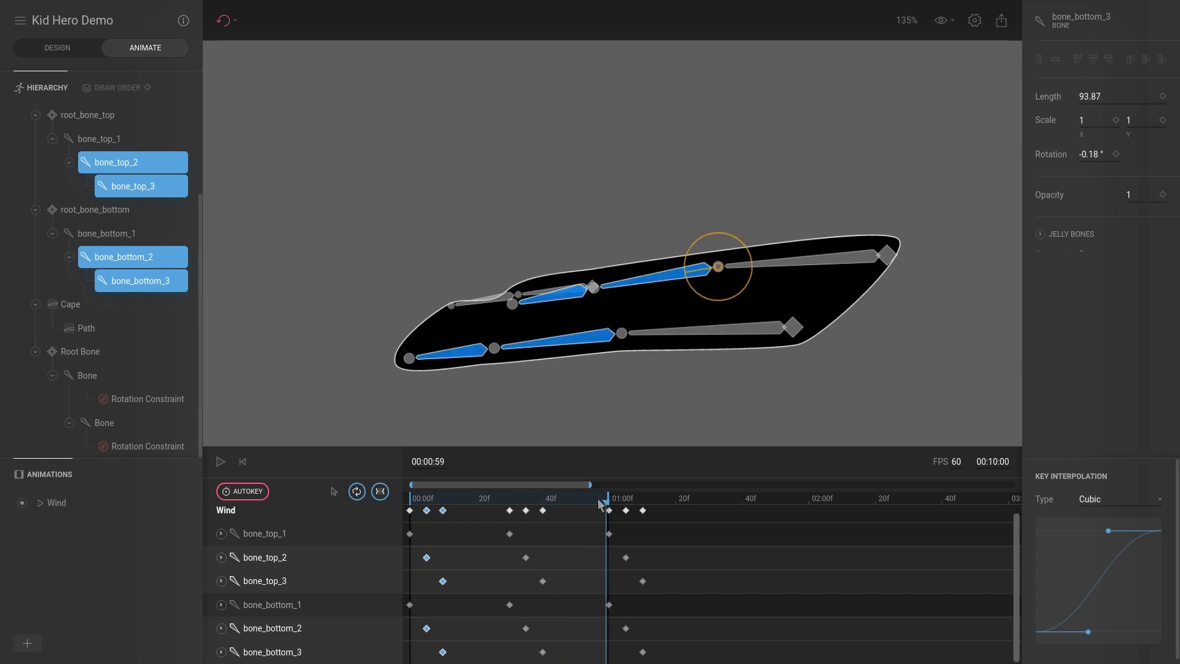
{"action": "left_click_drag", "start_coordinate": [587, 481], "coordinate": [532, 482]}
{"action": "left_click_drag", "start_coordinate": [698, 500], "coordinate": [701, 501]}
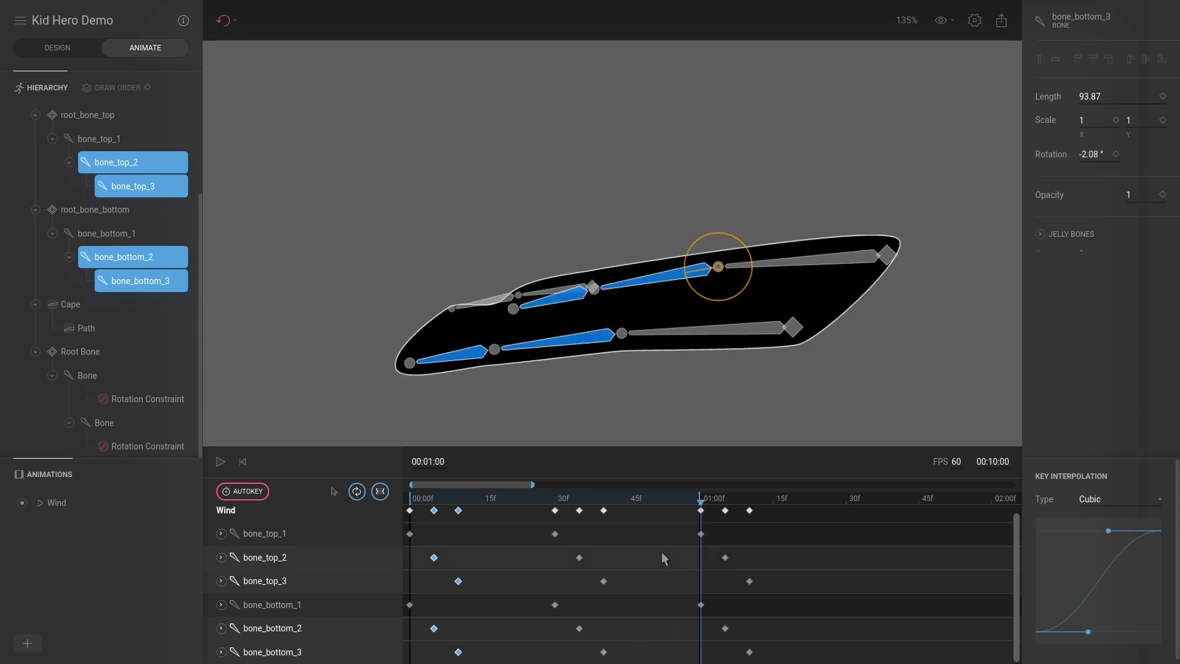
{"action": "left_click", "coordinate": [274, 559]}
{"action": "left_click", "coordinate": [368, 193]}
{"action": "left_click", "coordinate": [132, 162]}
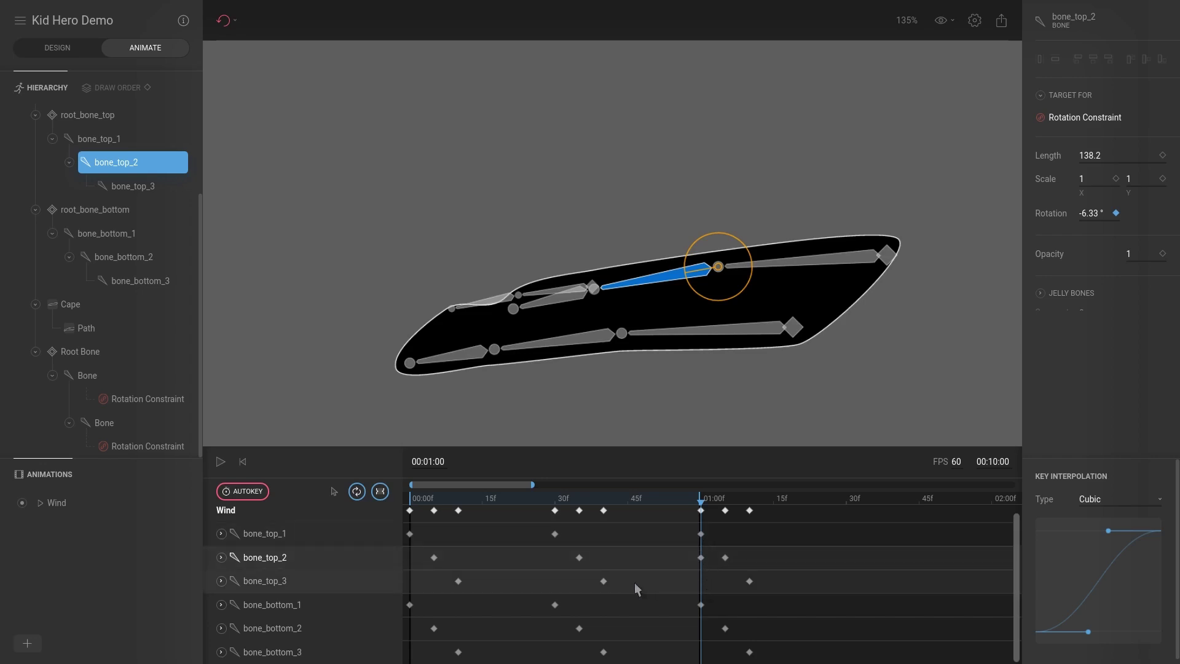
{"action": "left_click", "coordinate": [341, 581]}
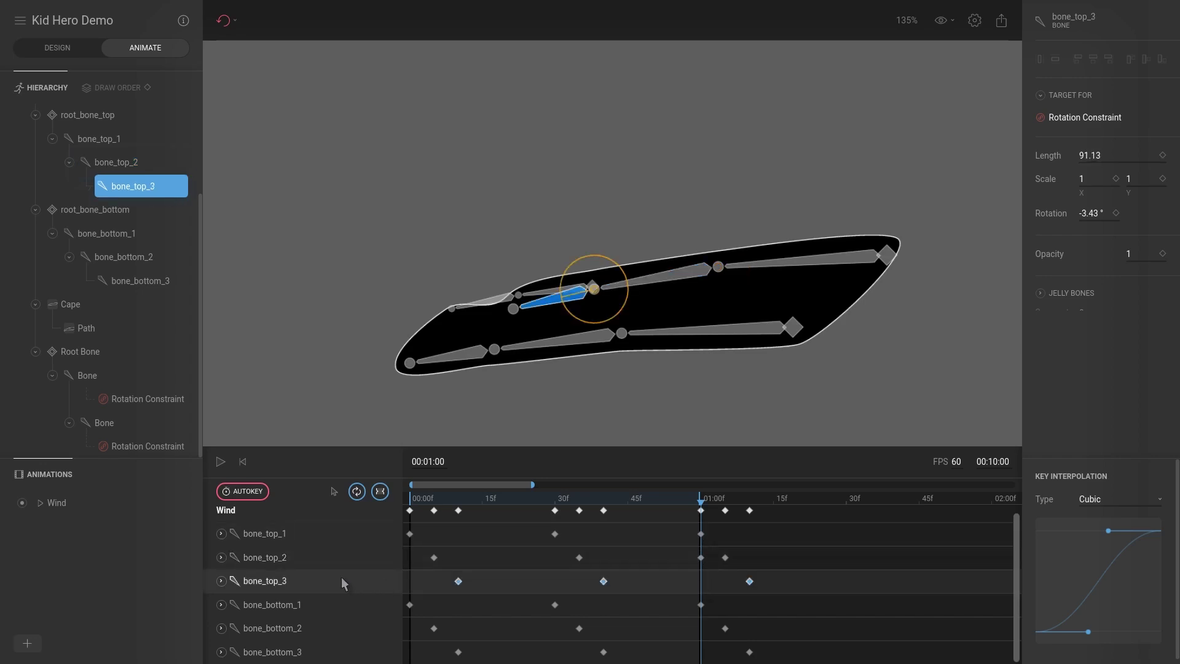
Add rotation keys to bone_bottom_2 and bone_bottom_3 at 00:01:00
{"action": "left_click", "coordinate": [301, 628]}
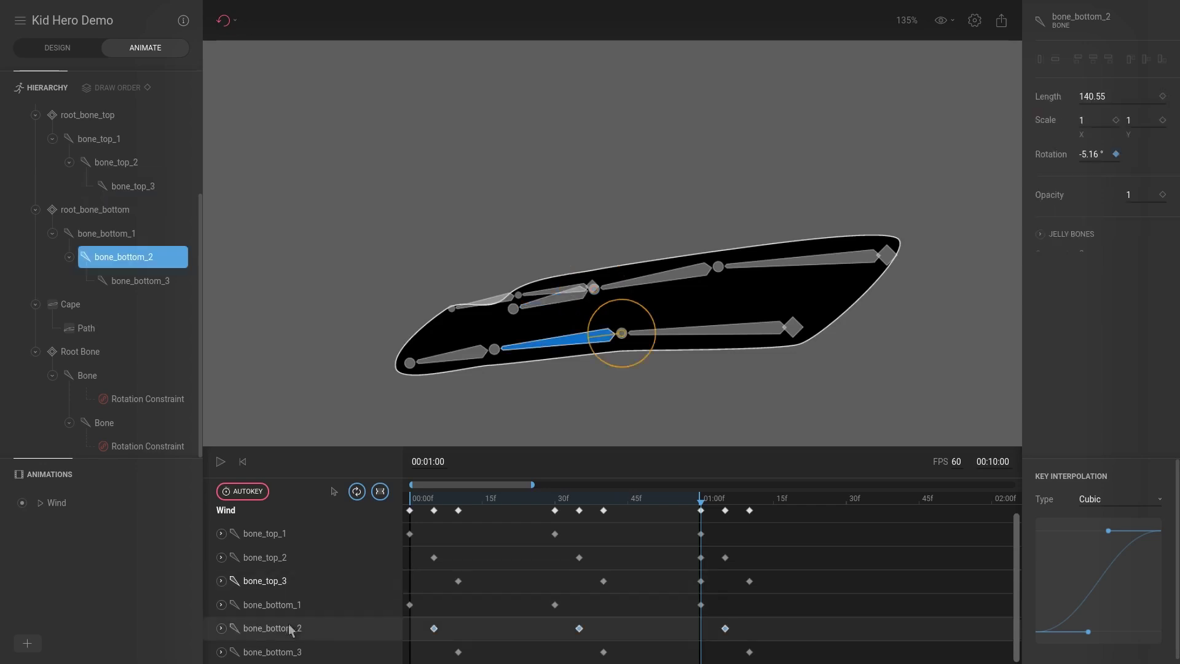
{"action": "left_click", "coordinate": [283, 655]}
{"action": "left_click", "coordinate": [281, 629]}
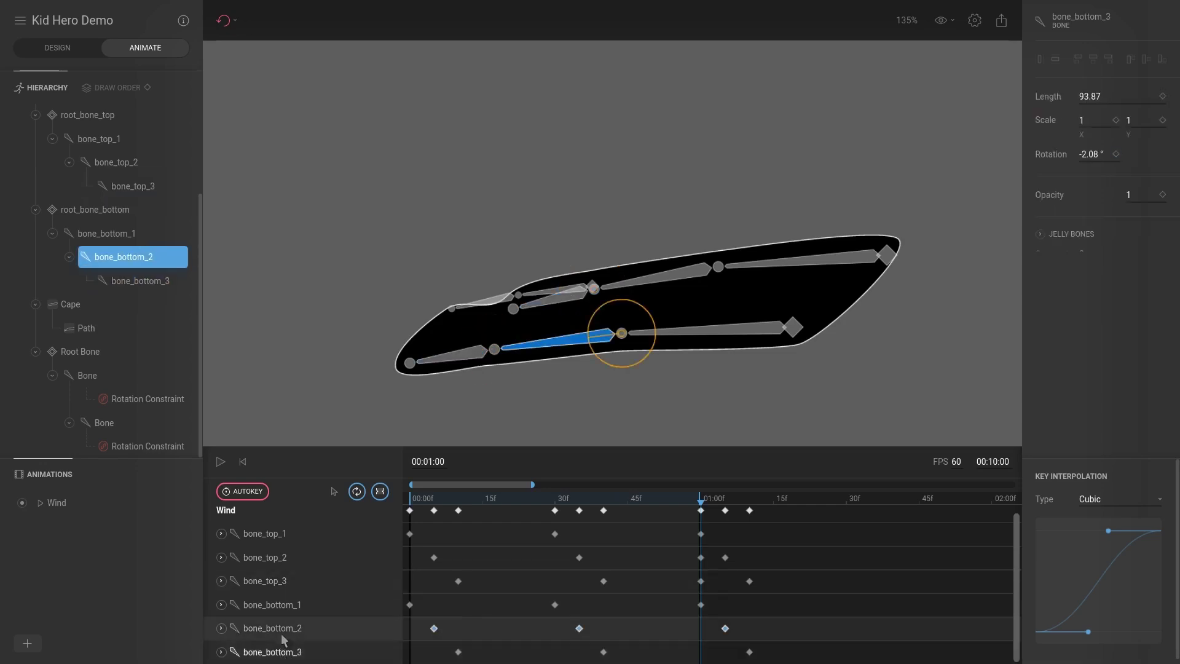
{"action": "left_click", "coordinate": [153, 282], "text": "shift"}
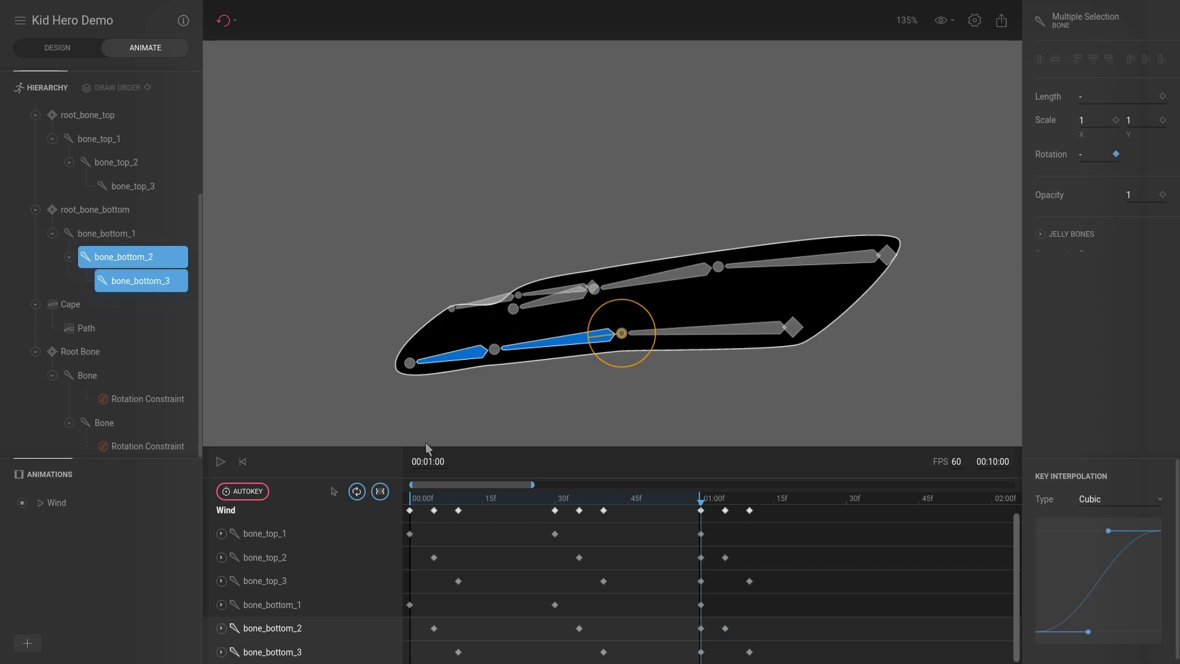
Delete all staggered bone keys after 00:01:00, at 00:01:05 and 00:01:10
{"action": "left_click", "coordinate": [751, 532]}
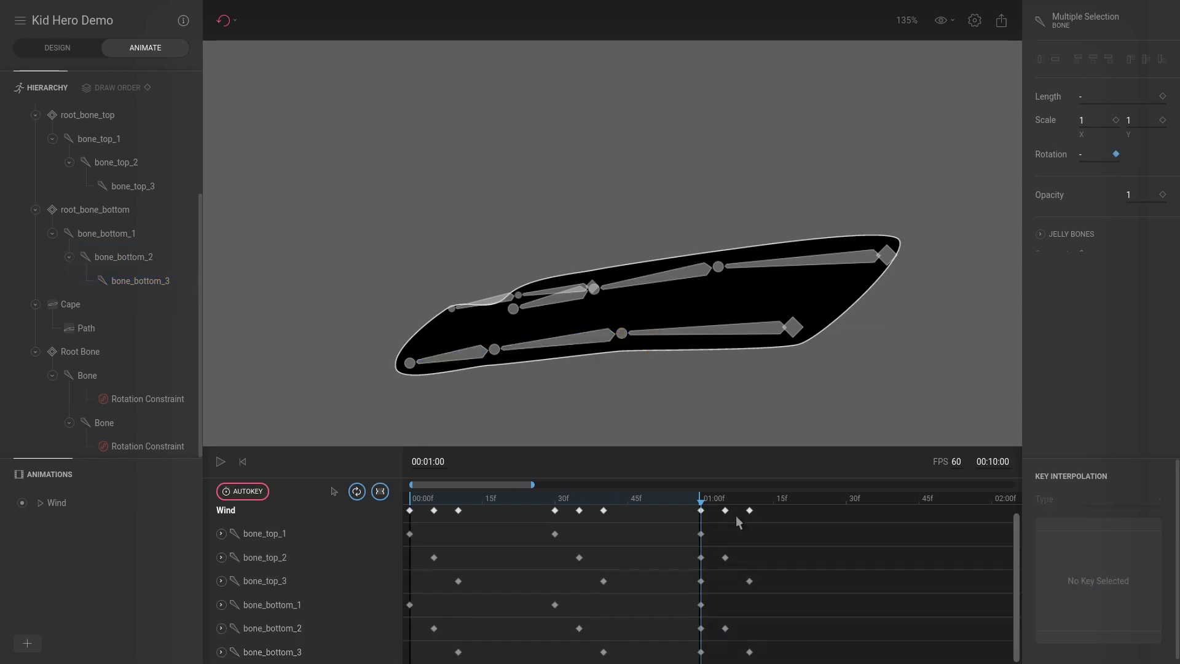
{"action": "left_click_drag", "start_coordinate": [715, 506], "coordinate": [774, 661]}
{"action": "key", "text": "Delete"}
Play the Wind animation from frame 0 and scrub to 00:01:00 to compare its first and last poses
{"action": "left_click_drag", "start_coordinate": [672, 498], "coordinate": [399, 483]}
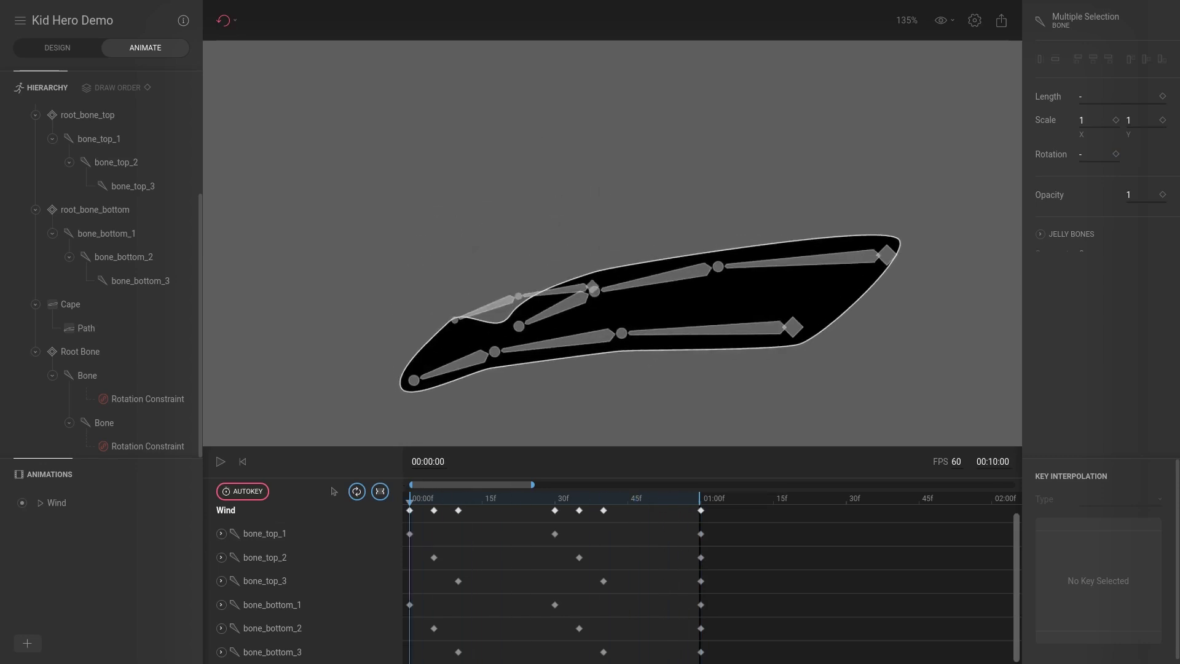
{"action": "key", "text": "space"}
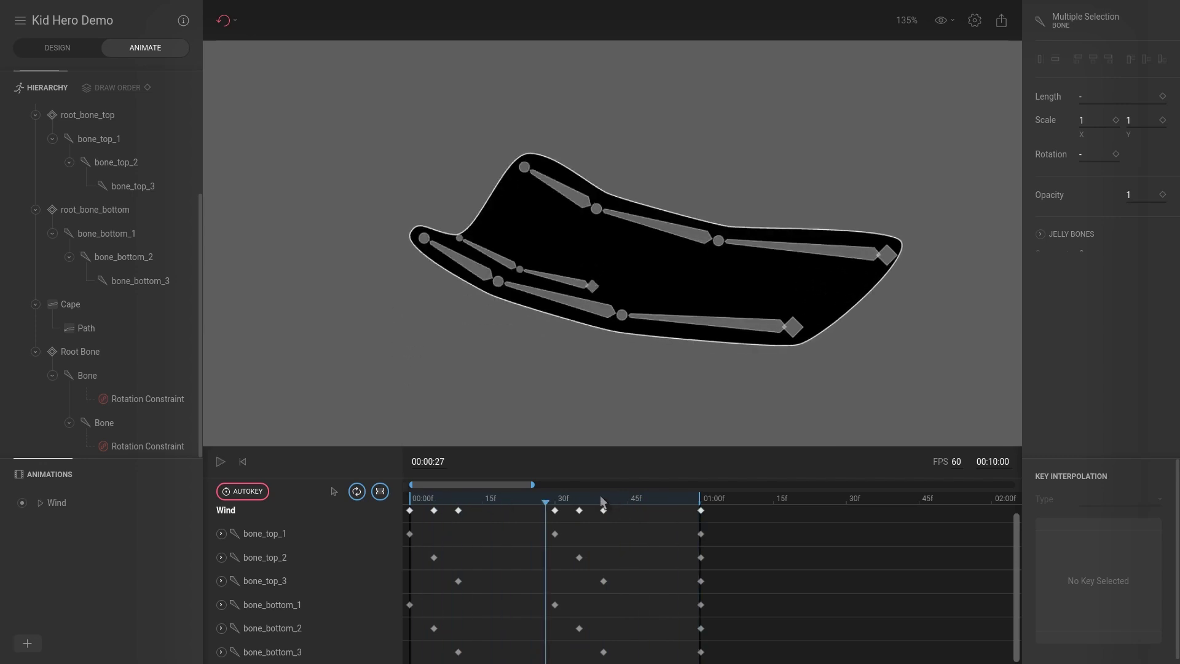
{"action": "left_click", "coordinate": [706, 499]}
{"action": "left_click_drag", "start_coordinate": [705, 499], "coordinate": [700, 495]}
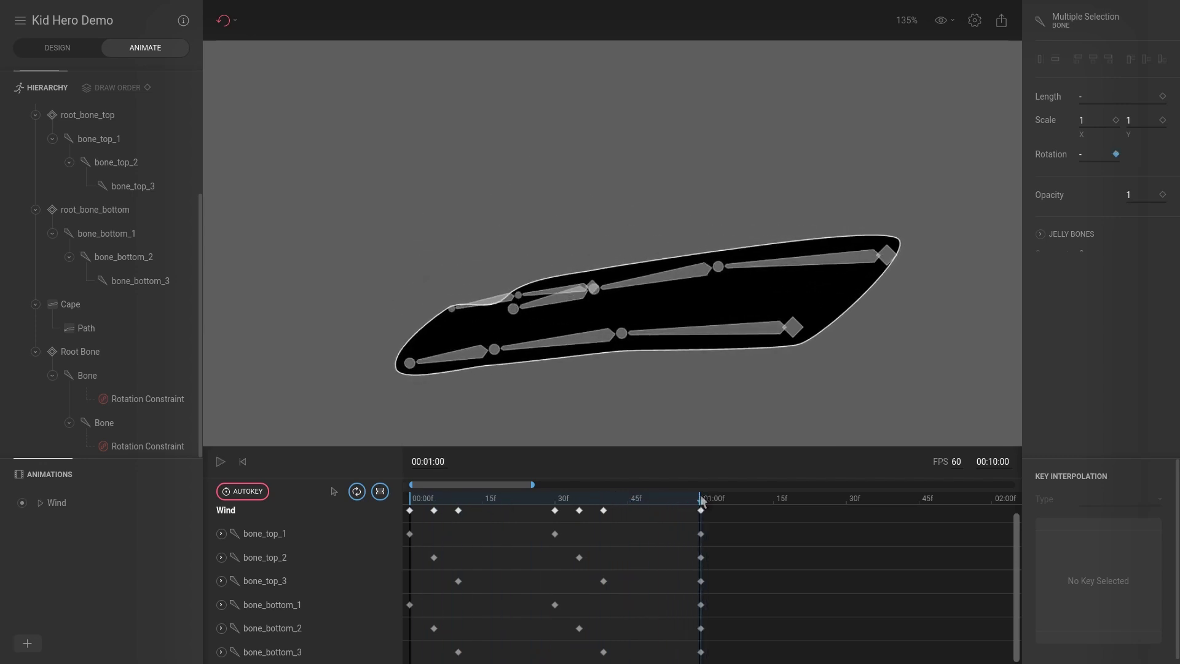
Copy the 00:01:00 keys of bone_top_2 and bone_top_3 to frame 0
{"action": "left_click_drag", "start_coordinate": [721, 551], "coordinate": [693, 591]}
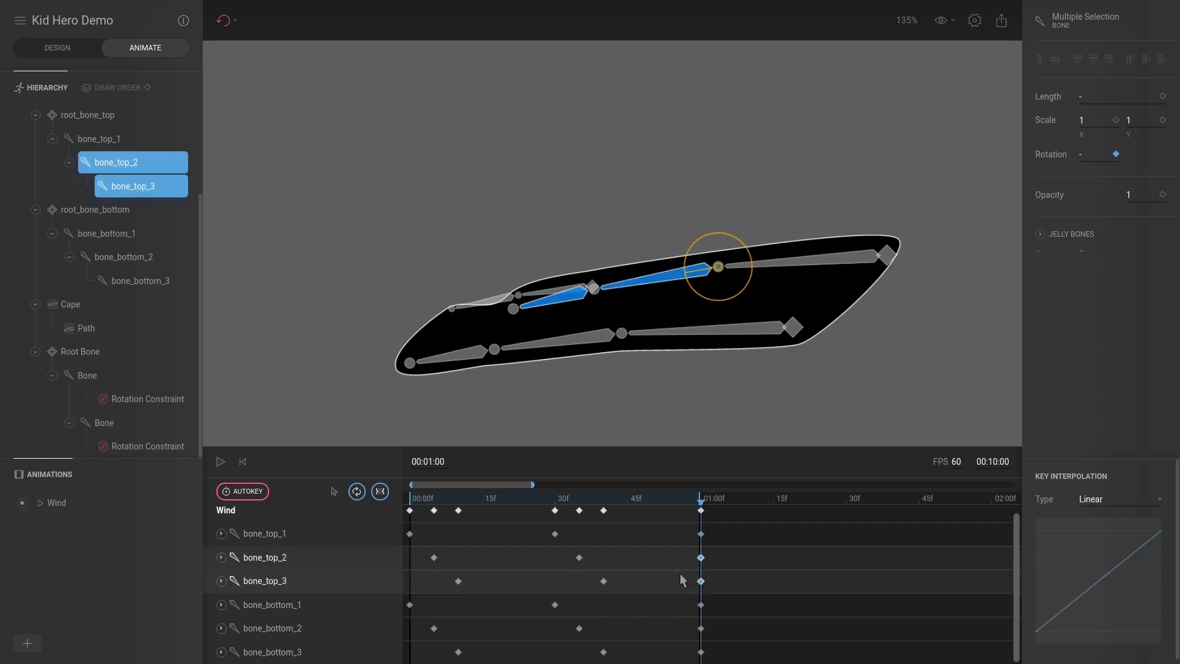
{"action": "left_click_drag", "start_coordinate": [471, 502], "coordinate": [396, 488]}
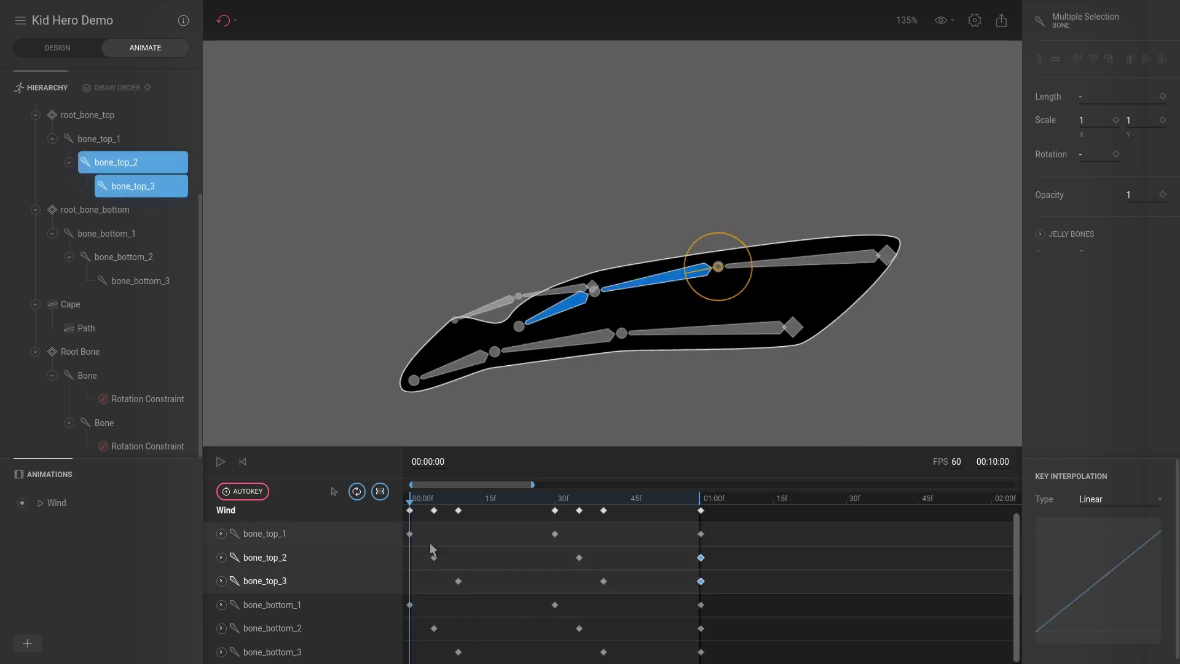
{"action": "key", "text": "ctrl+v"}
Copy the 00:01:00 keys of bone_bottom_2 and bone_bottom_3 to frame 0
{"action": "left_click_drag", "start_coordinate": [722, 622], "coordinate": [675, 655]}
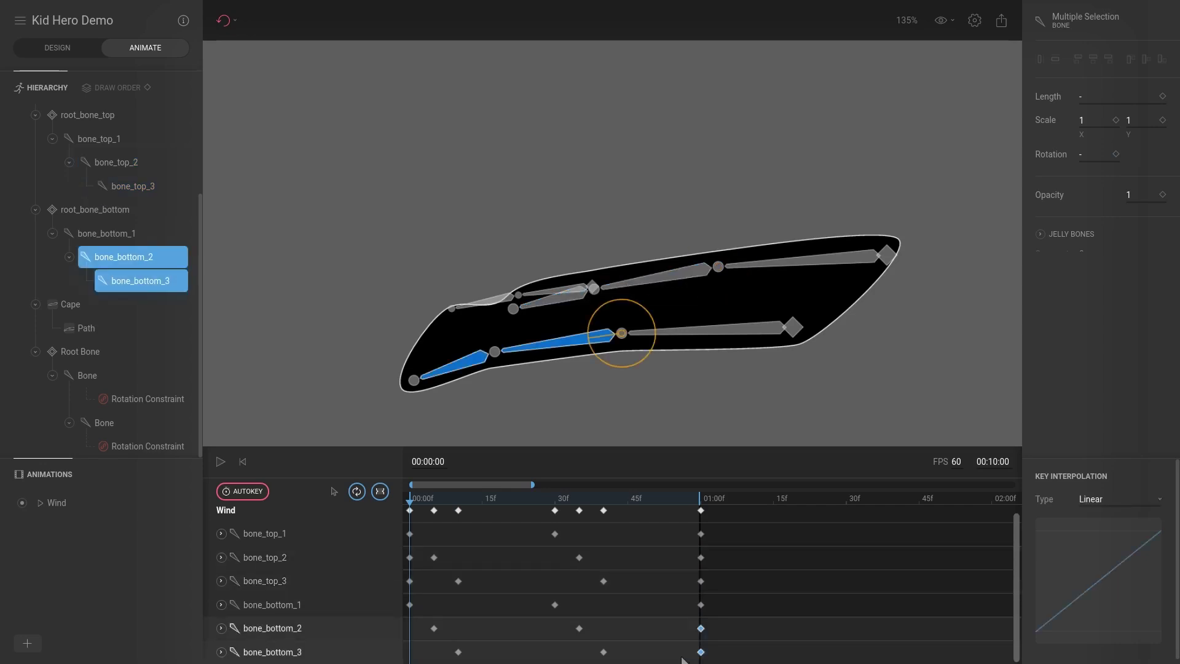
{"action": "left_click_drag", "start_coordinate": [476, 507], "coordinate": [409, 508]}
{"action": "key", "text": "ctrl+v"}
Play and pause the Wind animation to check the loop, and select all keys at 00:01:00 to inspect their interpolation
{"action": "key", "text": "space"}
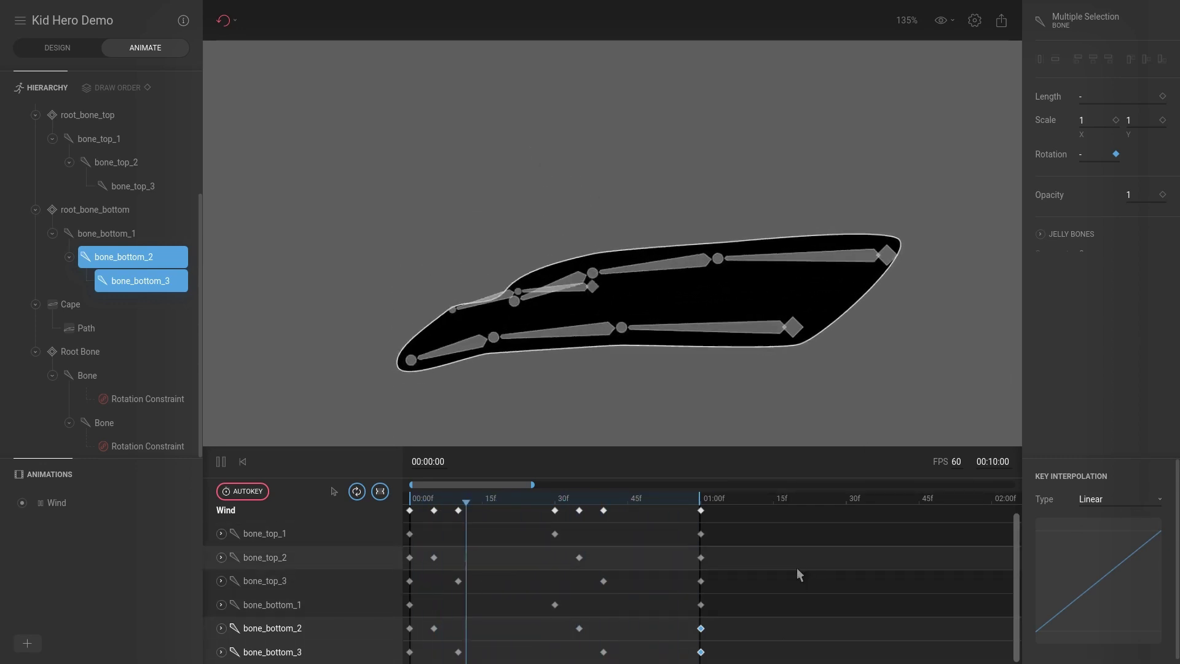
{"action": "key", "text": "space"}
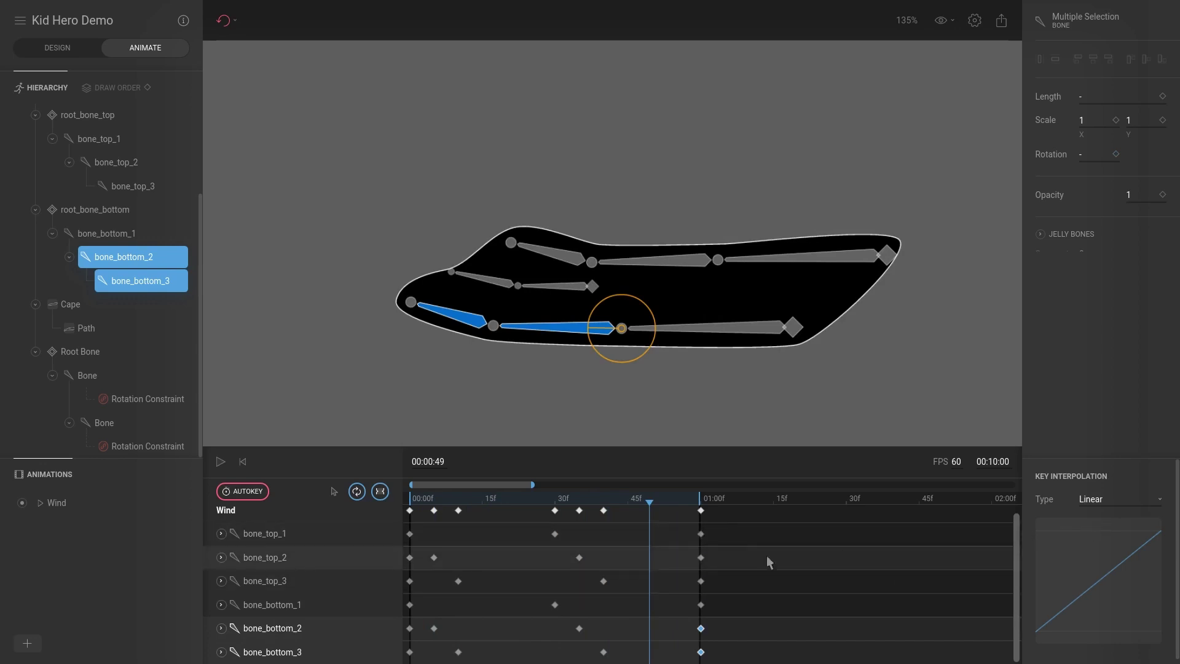
{"action": "left_click", "coordinate": [602, 554]}
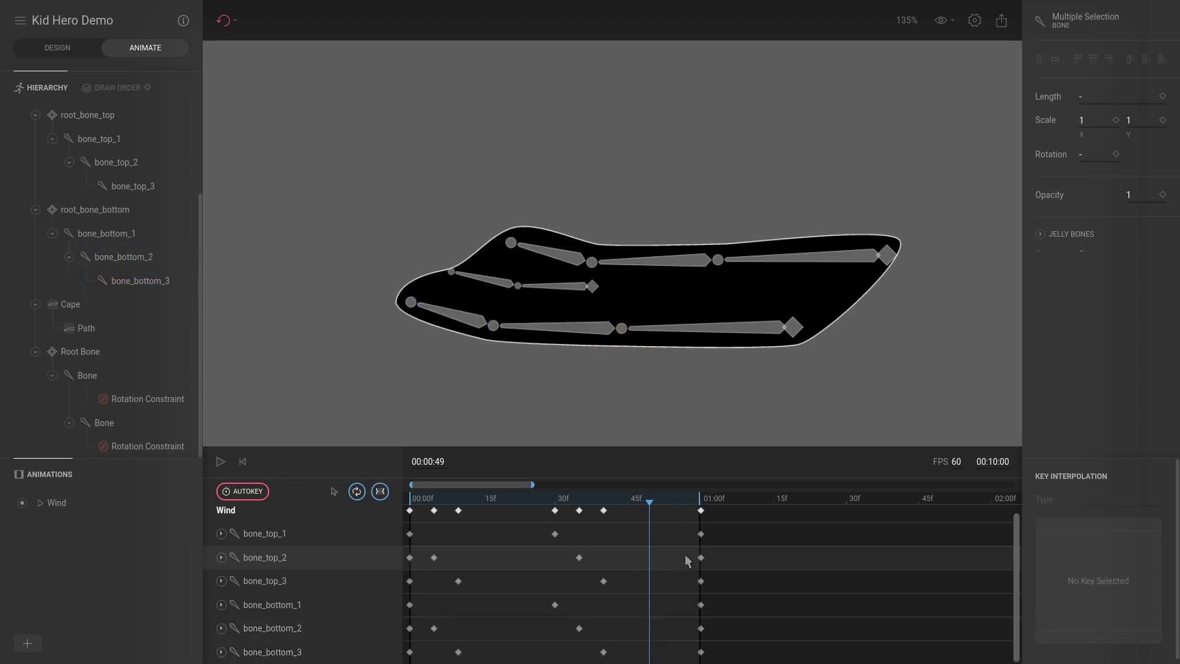
{"action": "left_click", "coordinate": [700, 511]}
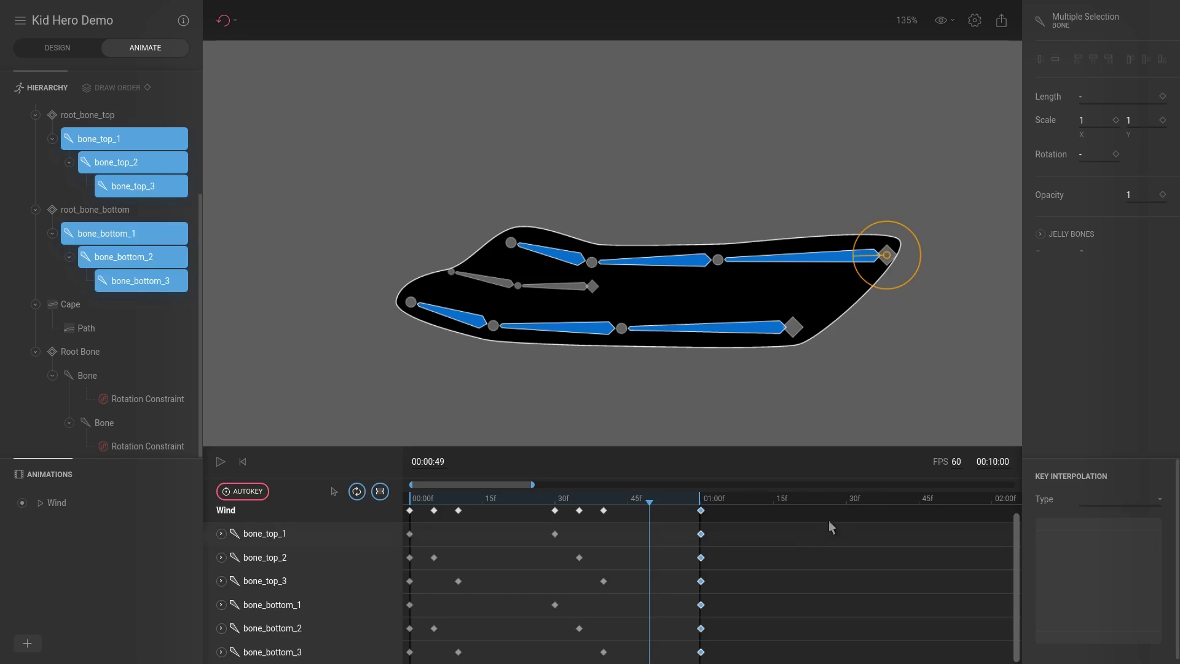
Lower the end handle of the cubic curve on bone_top_2's 00:00:35 and bone_top_3's 00:00:40 keys so it ends steeply
{"action": "left_click", "coordinate": [578, 557]}
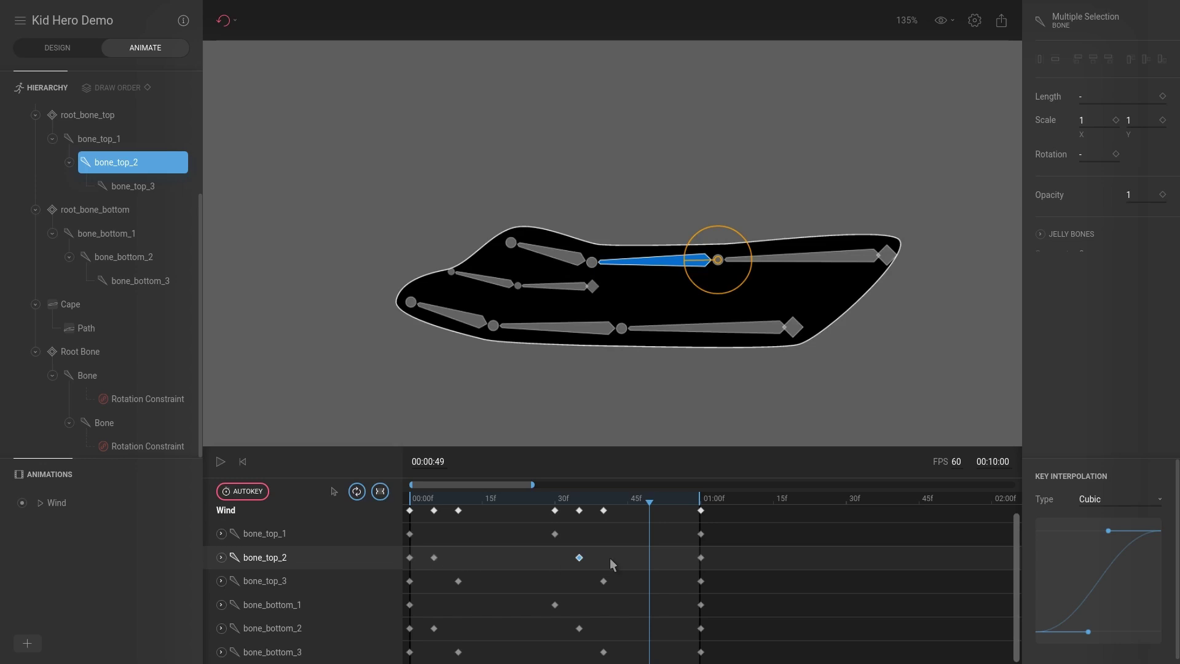
{"action": "left_click", "coordinate": [604, 580]}
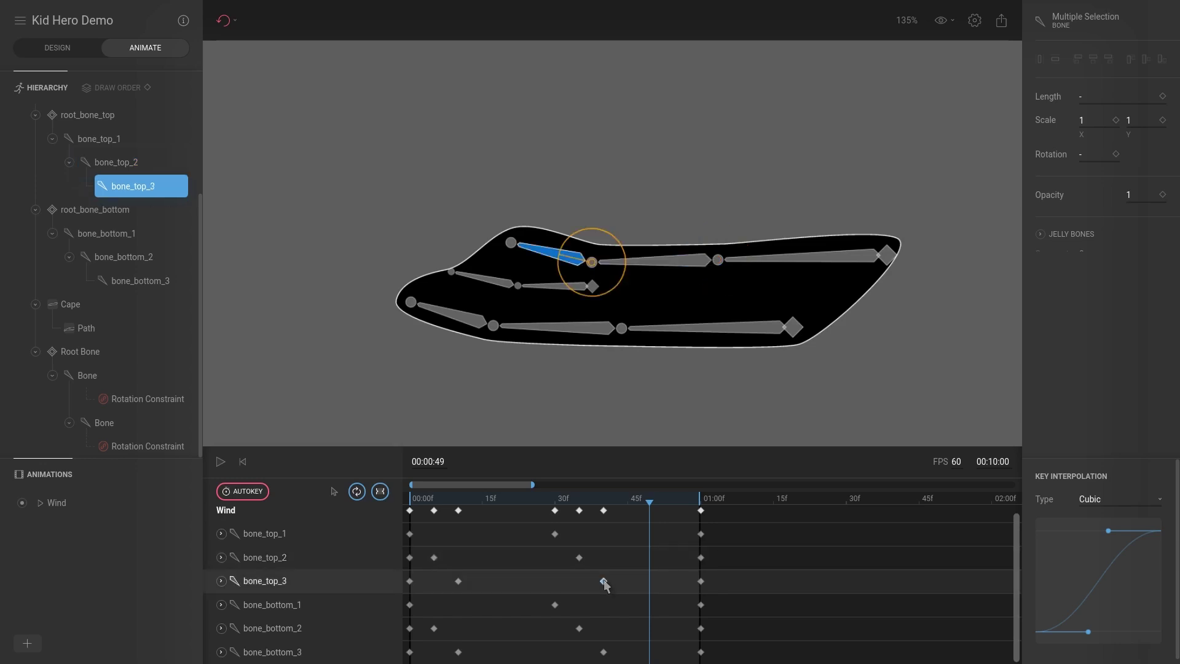
{"action": "left_click", "coordinate": [578, 558]}
{"action": "left_click", "coordinate": [603, 580], "text": "shift"}
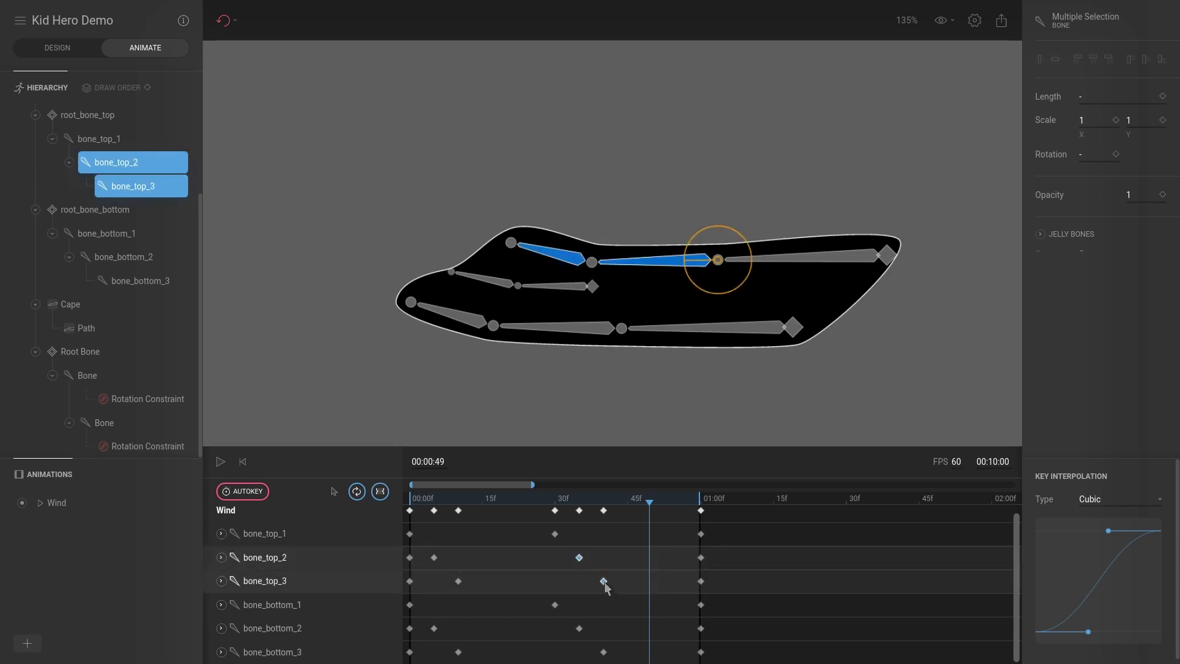
{"action": "left_click_drag", "start_coordinate": [1107, 532], "coordinate": [1131, 575]}
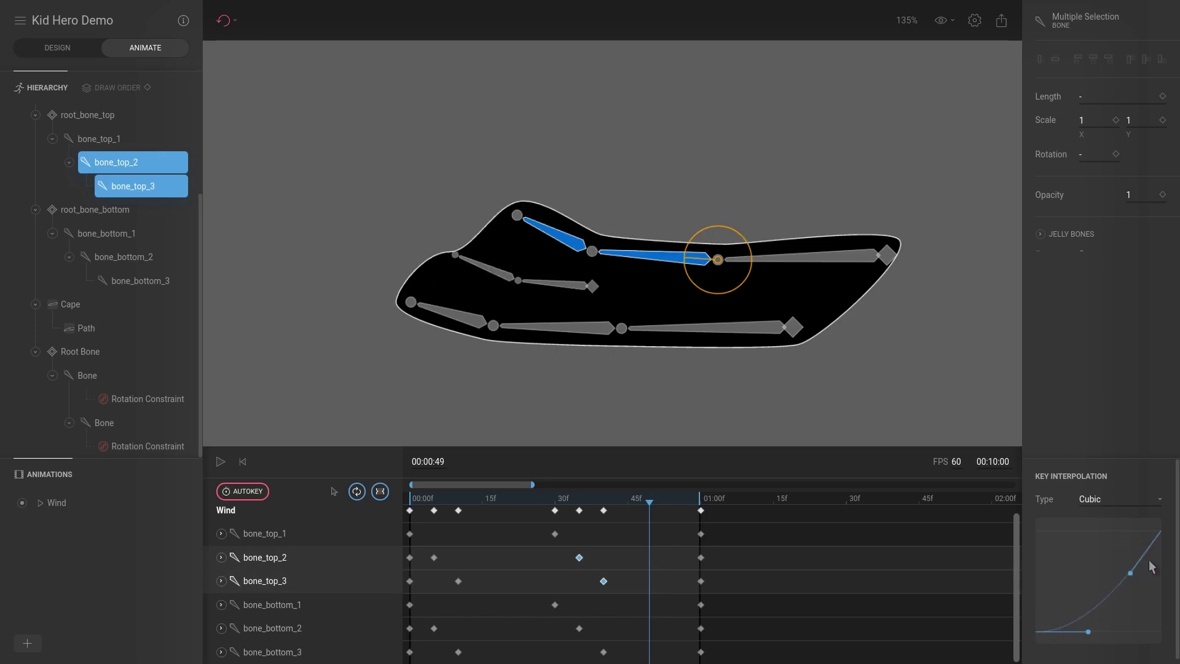
Lower the end handle of the cubic curve on bone_bottom_2's 00:00:35 and bone_bottom_3's 00:00:40 keys so it ends steeply
{"action": "left_click", "coordinate": [579, 628]}
{"action": "left_click", "coordinate": [603, 651], "text": "shift"}
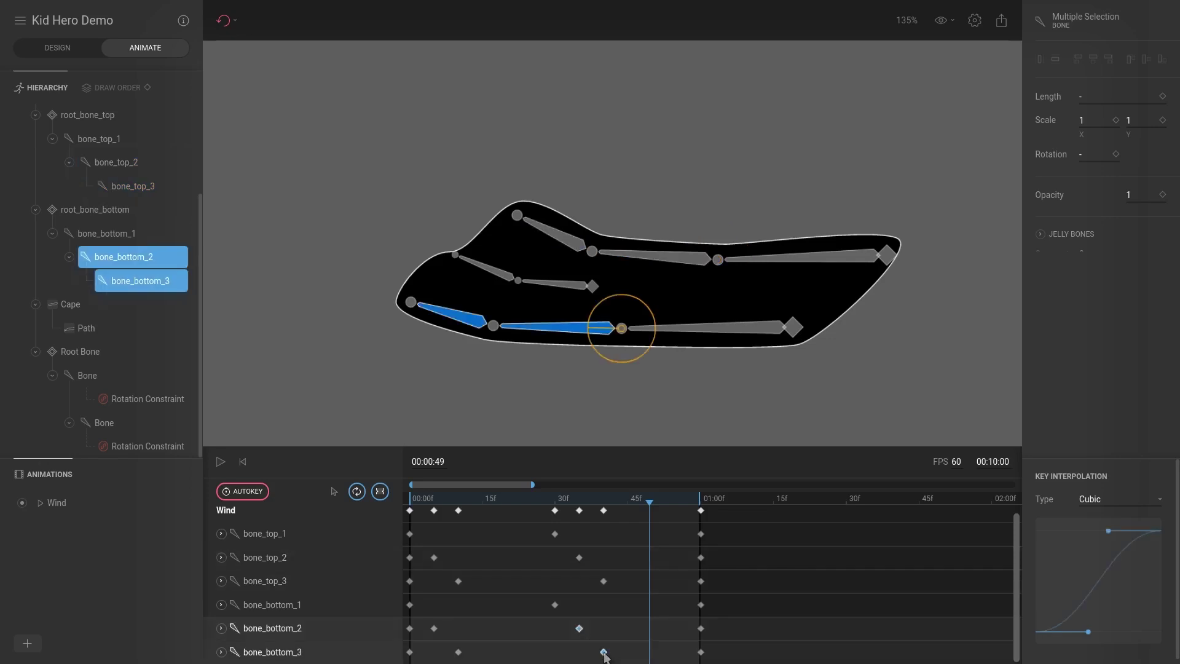
{"action": "left_click_drag", "start_coordinate": [1104, 534], "coordinate": [1130, 574]}
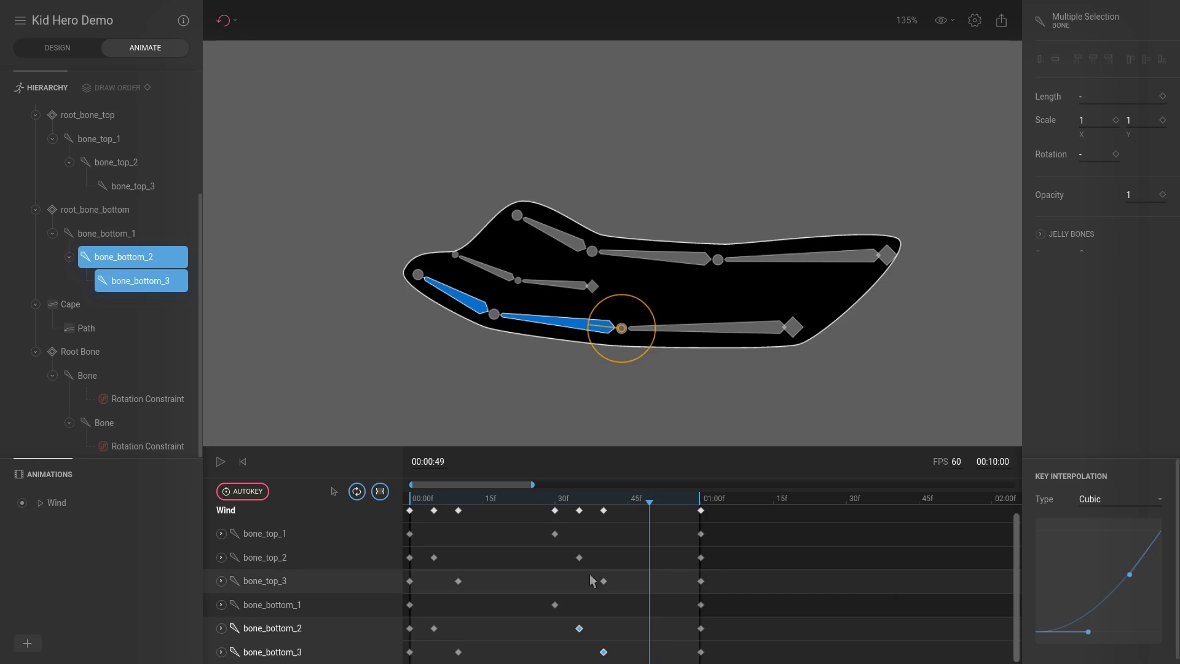
Set the frame 0 keys of bone_top_2 and bone_top_3 to Cubic with a raised start handle, and check the pose at 00:00:05
{"action": "left_click", "coordinate": [410, 557]}
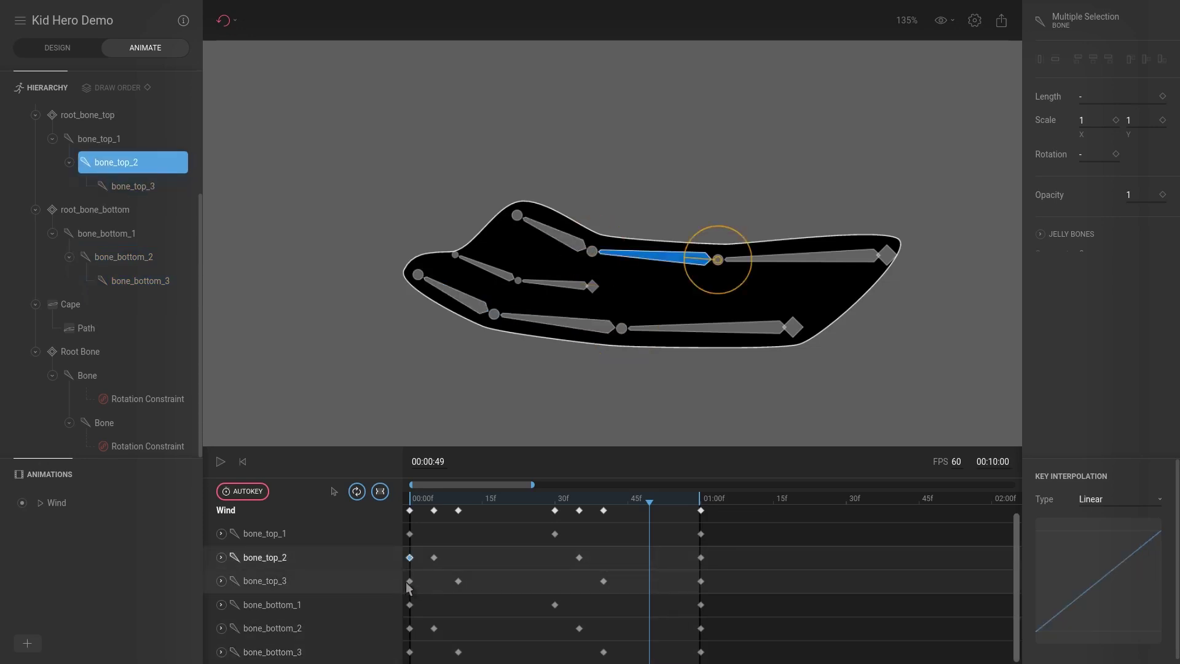
{"action": "left_click", "coordinate": [410, 580], "text": "shift"}
{"action": "left_click", "coordinate": [1124, 499]}
{"action": "left_click", "coordinate": [1109, 533]}
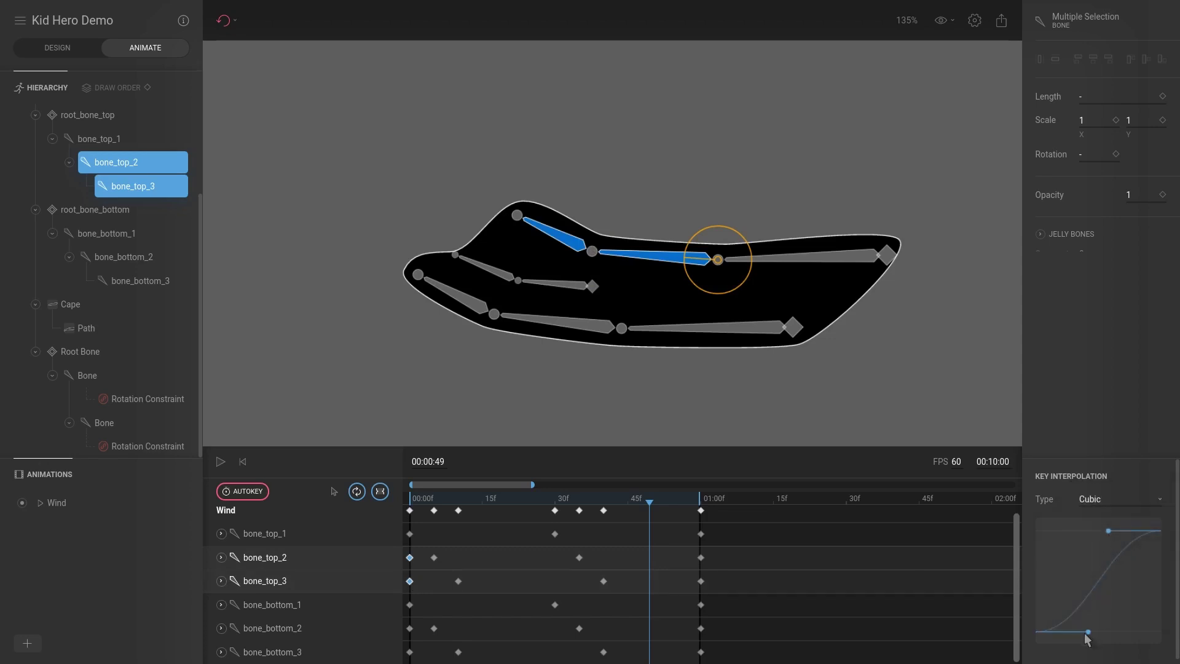
{"action": "left_click_drag", "start_coordinate": [1085, 623], "coordinate": [1076, 591]}
{"action": "left_click_drag", "start_coordinate": [596, 497], "coordinate": [434, 498]}
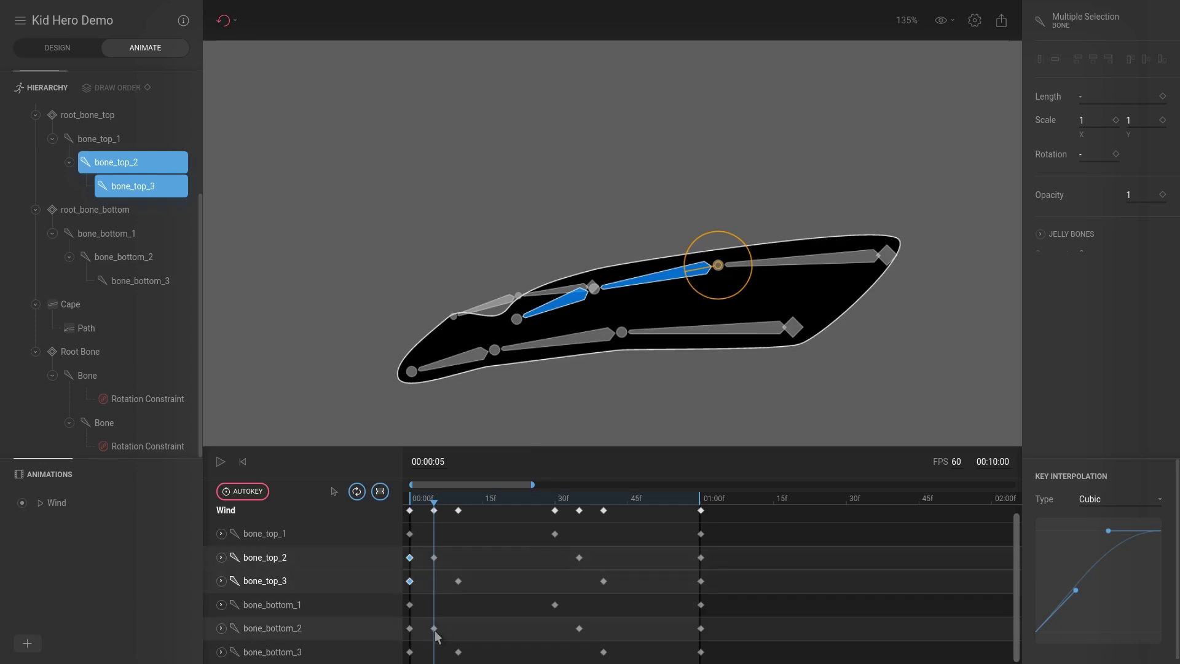
Set the frame 0 keys of bone_bottom_2 and bone_bottom_3 to Cubic and raise the start handle so the curve begins steeply
{"action": "left_click", "coordinate": [409, 628]}
{"action": "left_click", "coordinate": [409, 651], "text": "shift"}
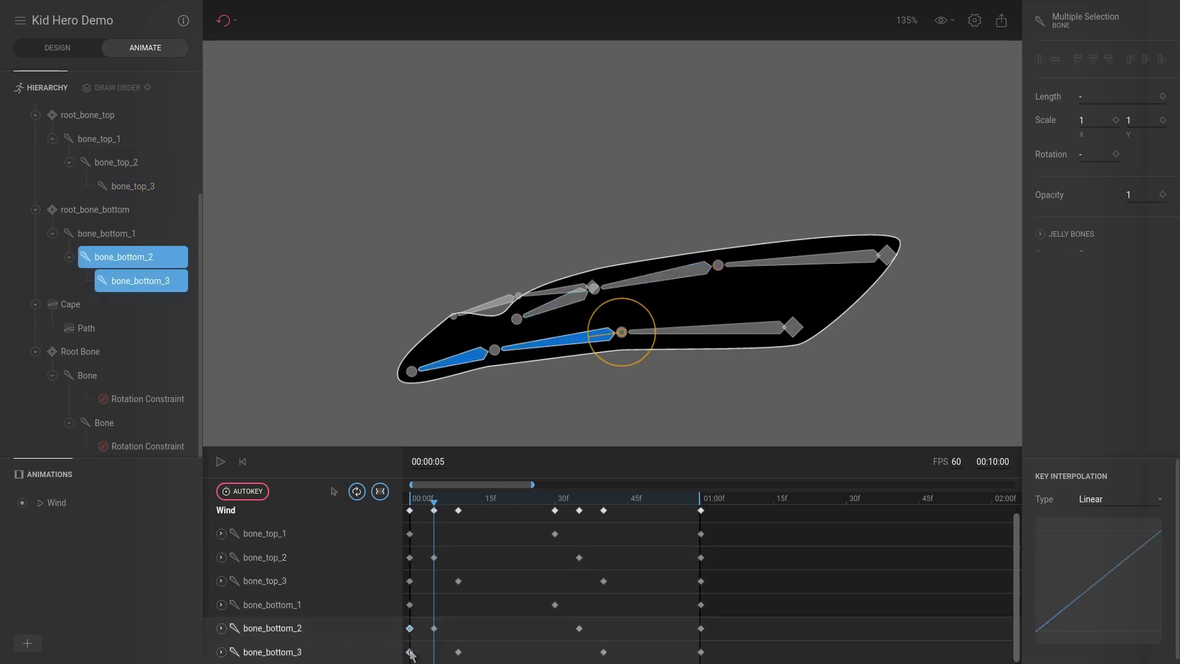
{"action": "left_click", "coordinate": [1130, 498]}
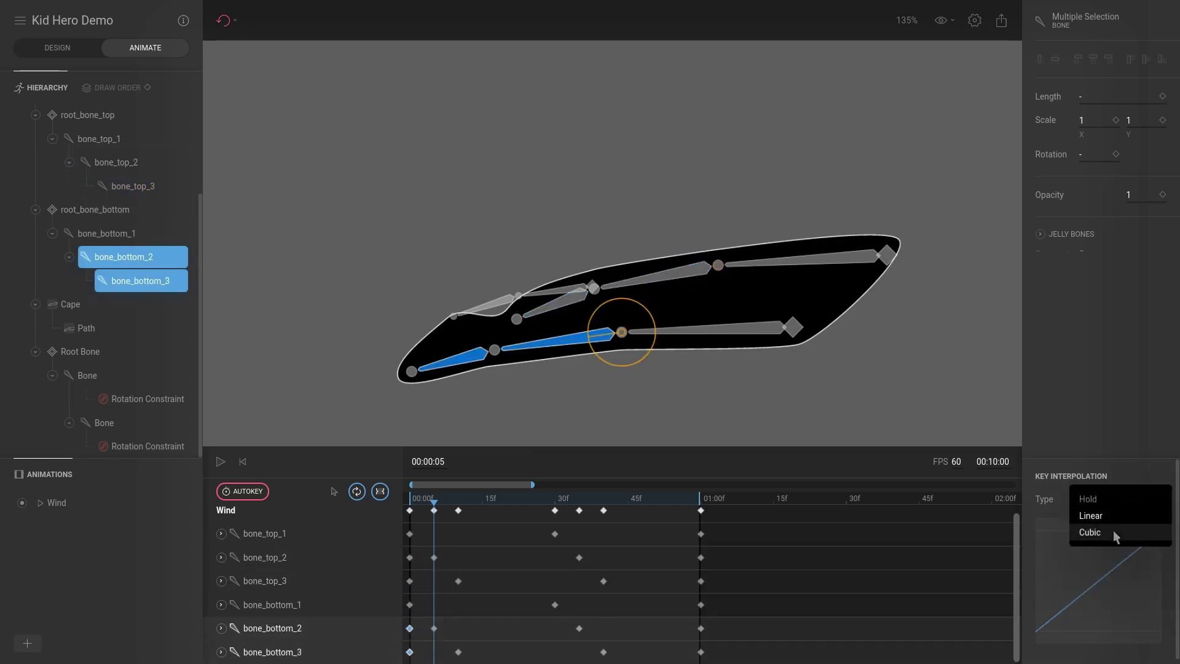
{"action": "left_click", "coordinate": [1112, 531]}
{"action": "left_click_drag", "start_coordinate": [1088, 631], "coordinate": [1072, 602]}
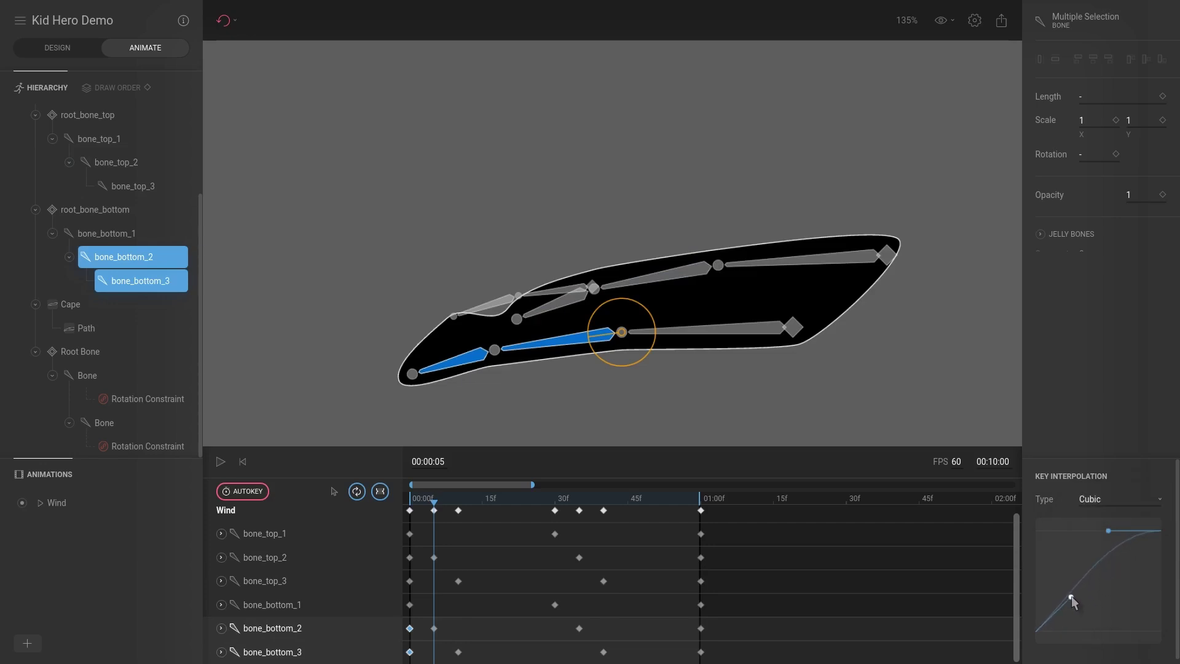
Play the Wind animation from frame 0 and hide the bones on the canvas to examine the cape's looping motion
{"action": "left_click_drag", "start_coordinate": [516, 498], "coordinate": [410, 499]}
{"action": "key", "text": "space"}
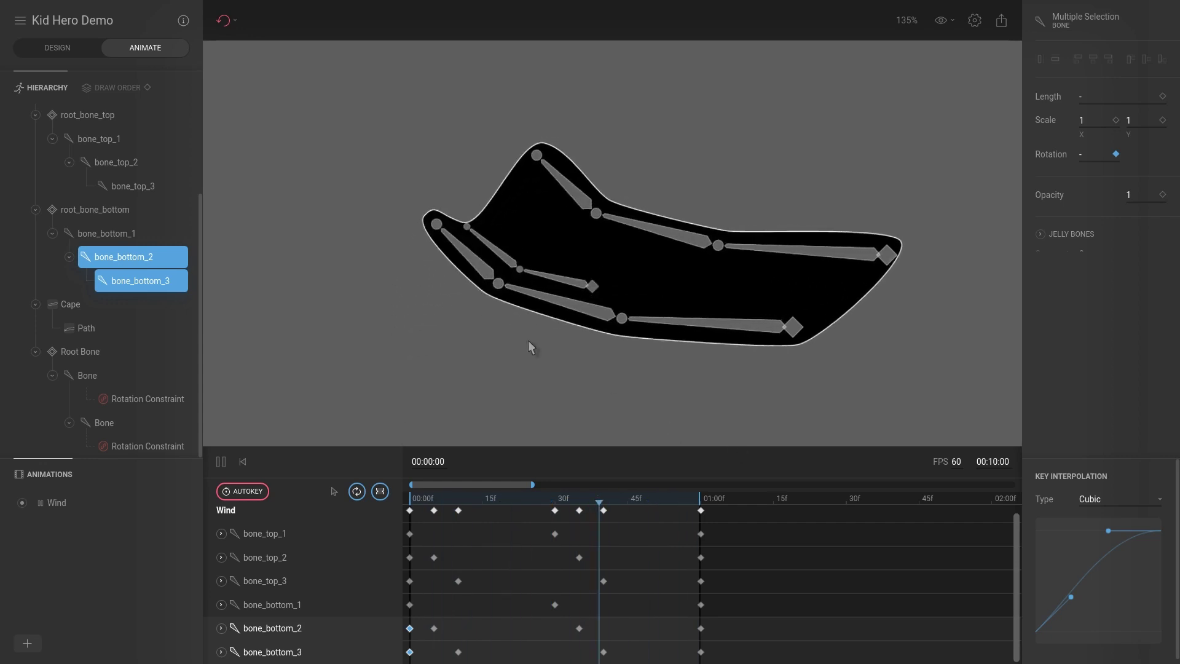
{"action": "scroll", "coordinate": [864, 122], "scroll_direction": "down", "scroll_amount": 2}
{"action": "left_click", "coordinate": [944, 20]}
{"action": "left_click", "coordinate": [873, 85]}
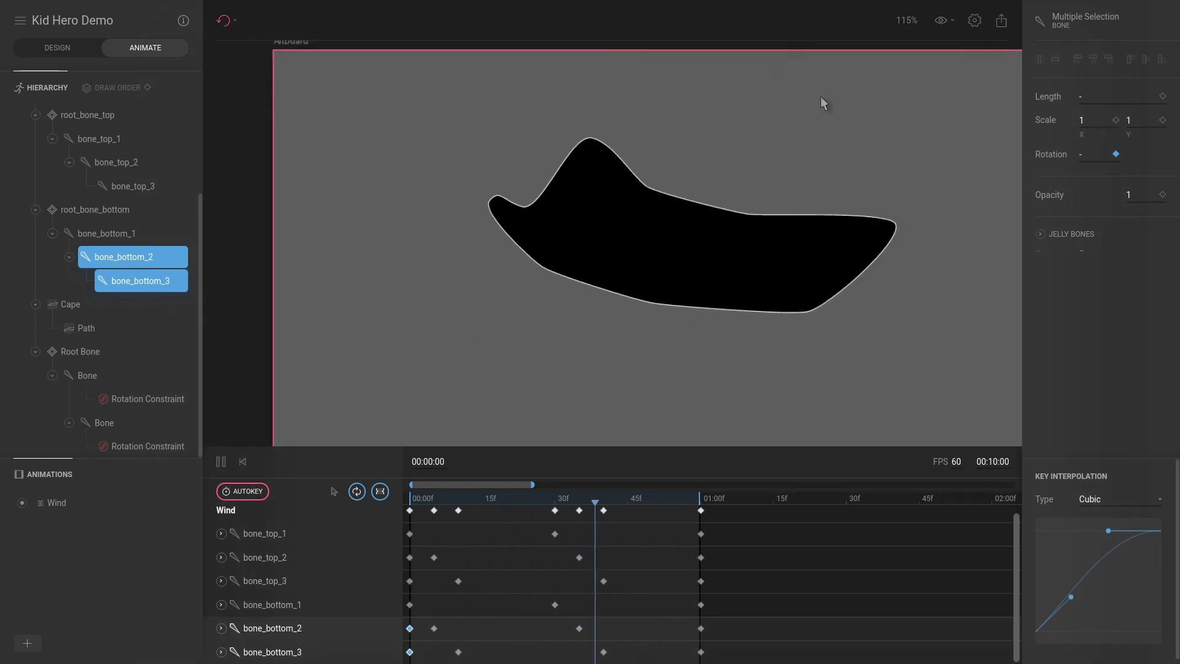
{"action": "scroll", "coordinate": [824, 101], "scroll_direction": "down", "scroll_amount": 1}
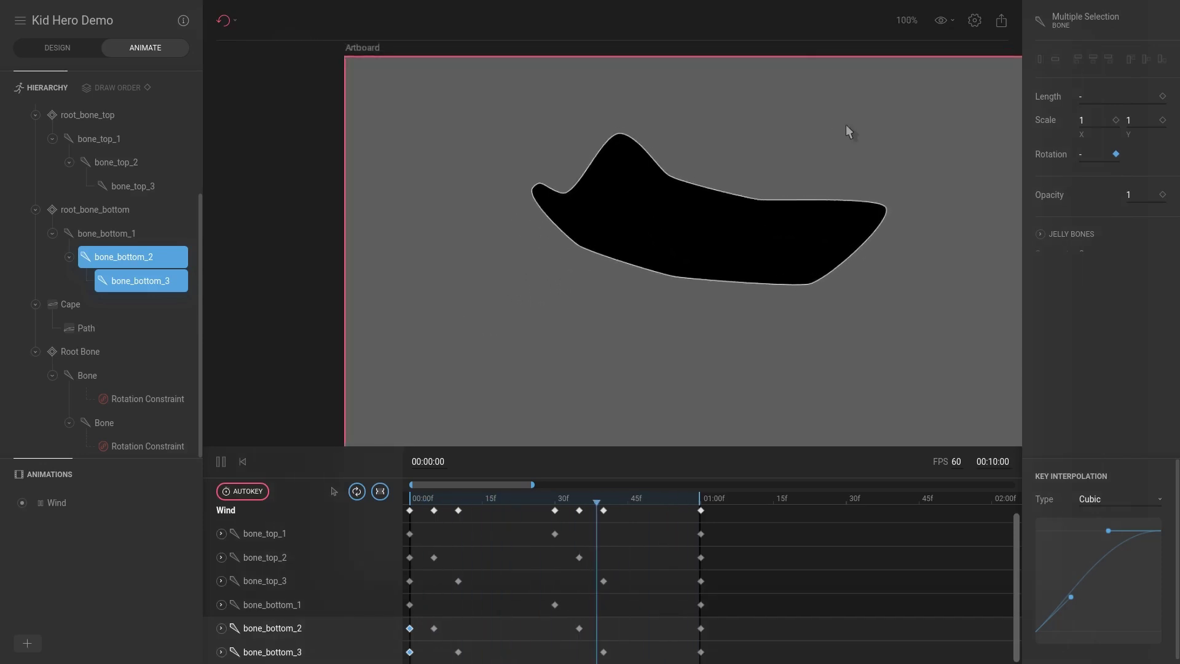